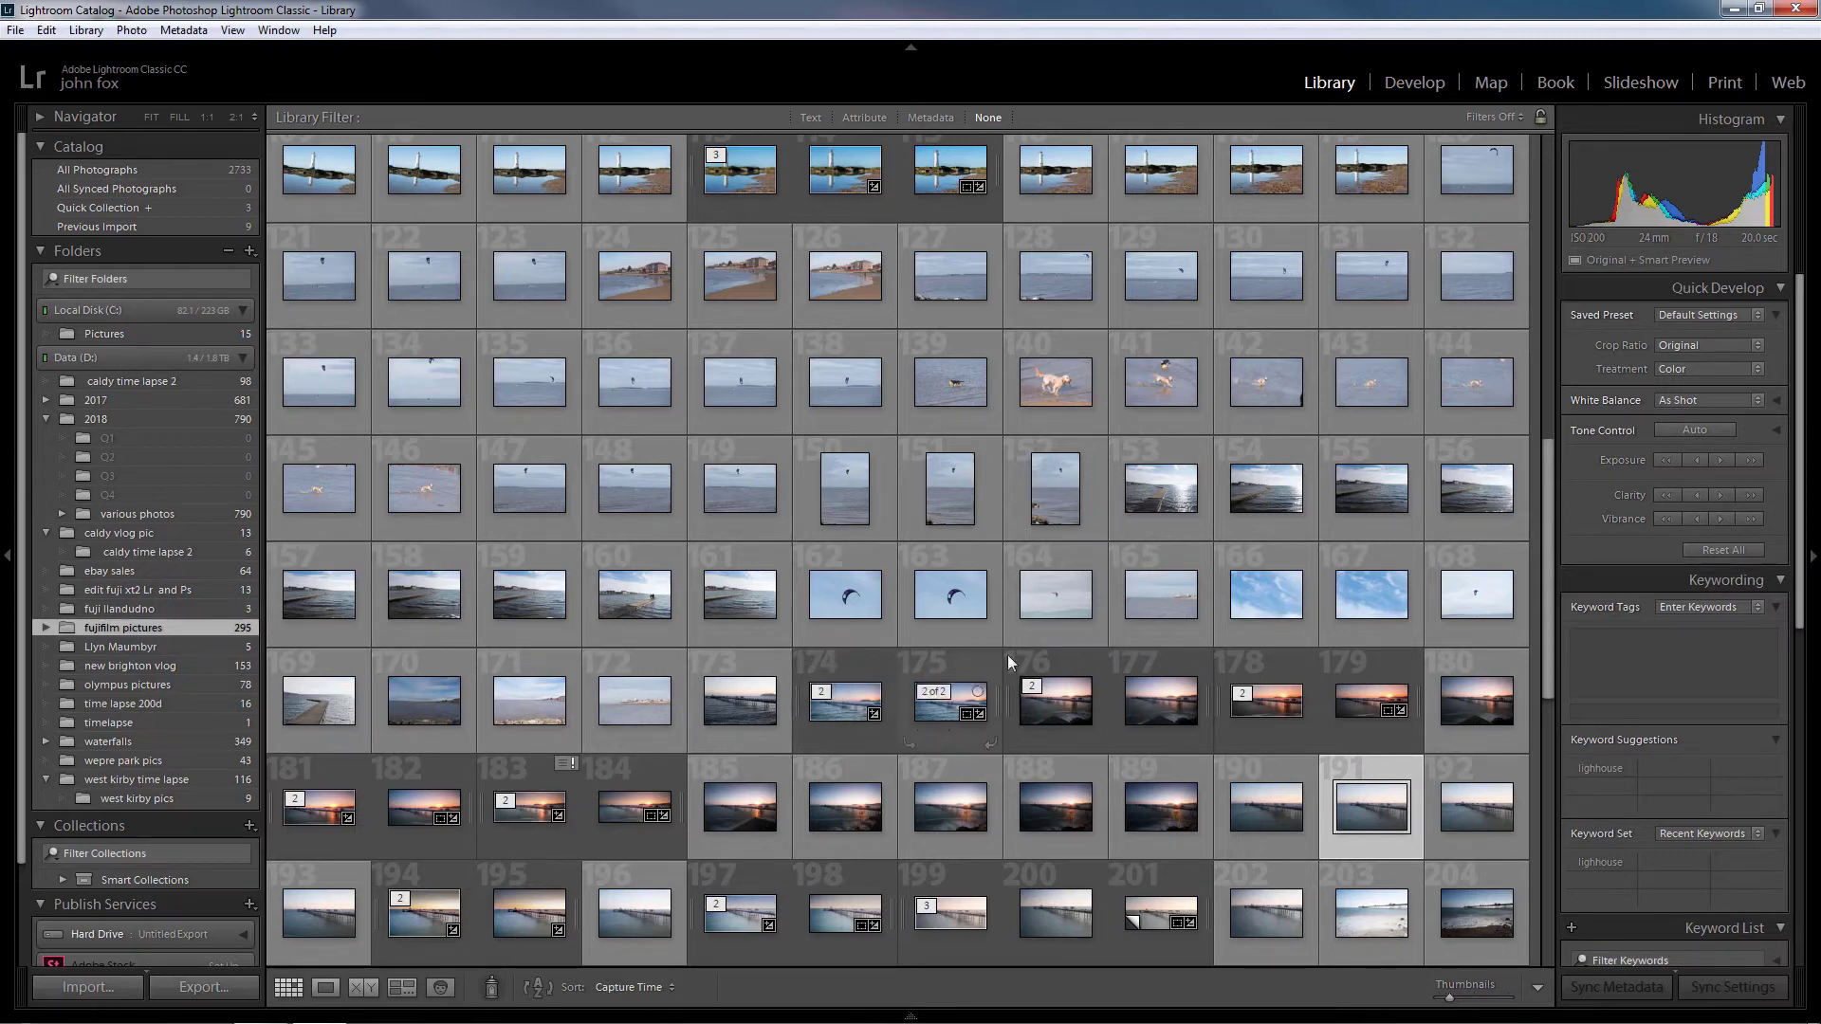
# Open the pier photo at full size and switch to the Develop module
pyautogui.doubleClick(1370, 818)
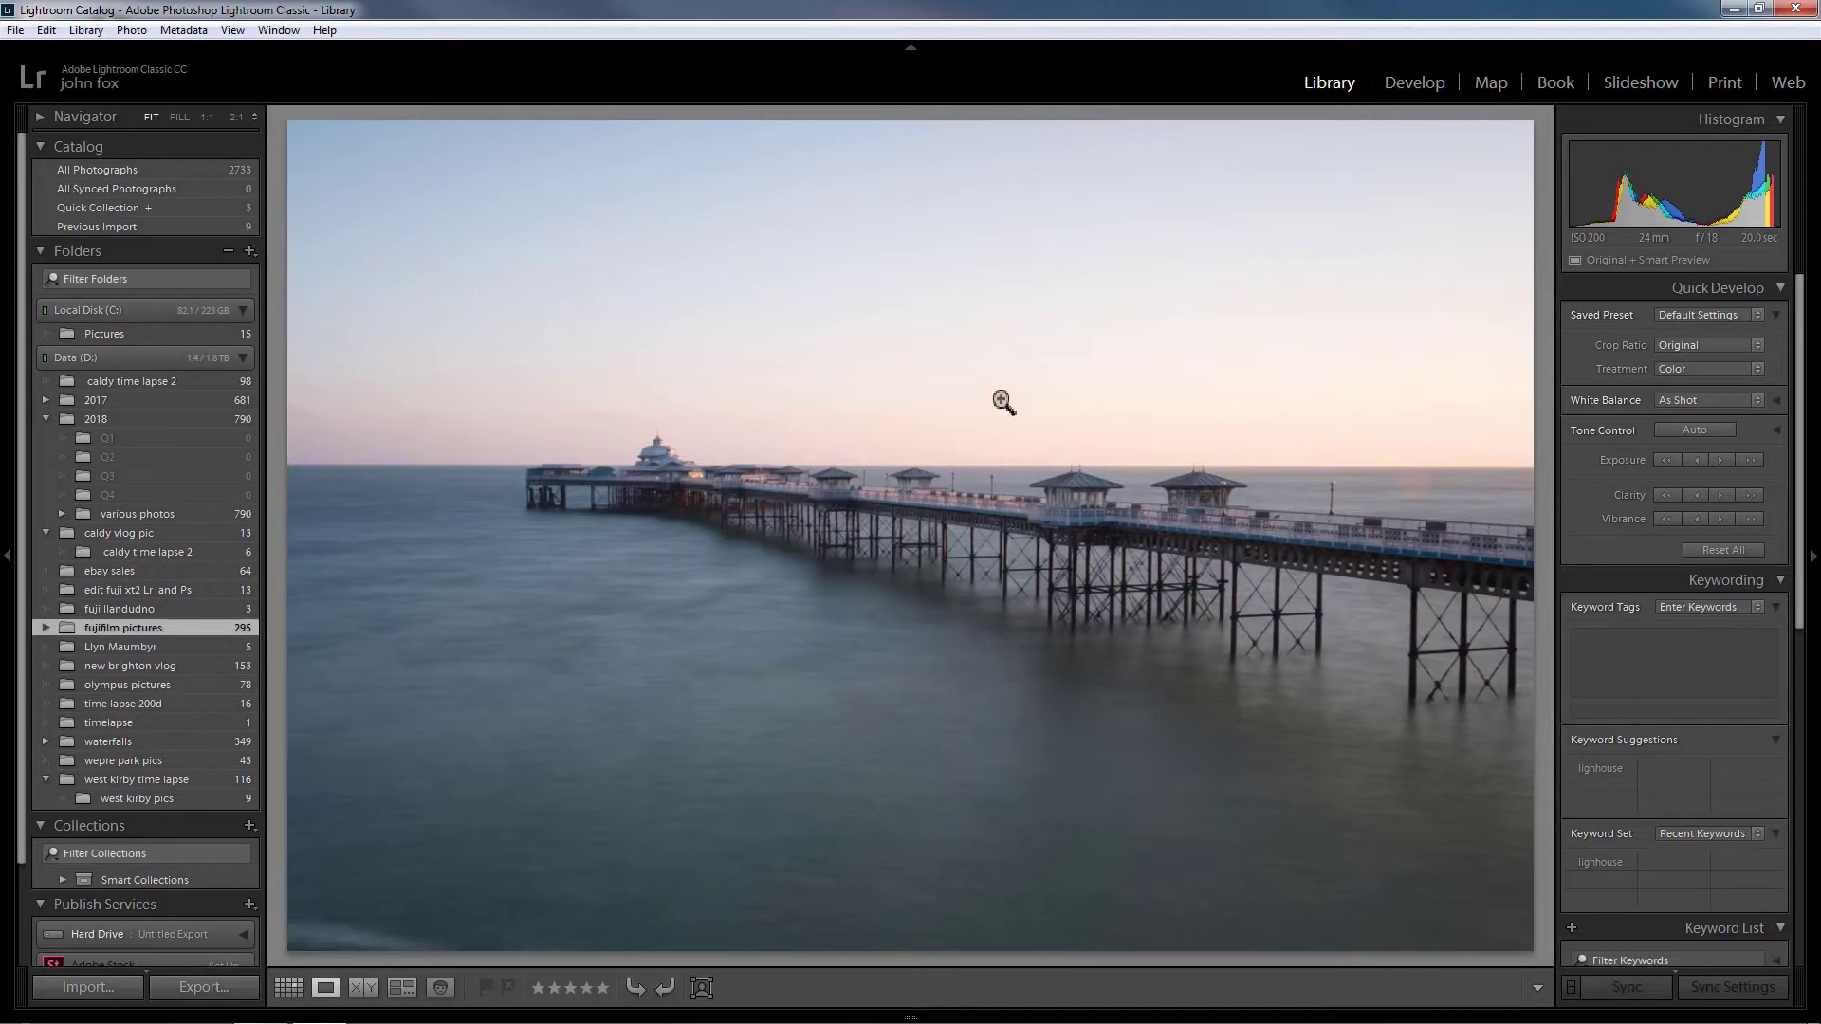
pyautogui.click(1415, 85)
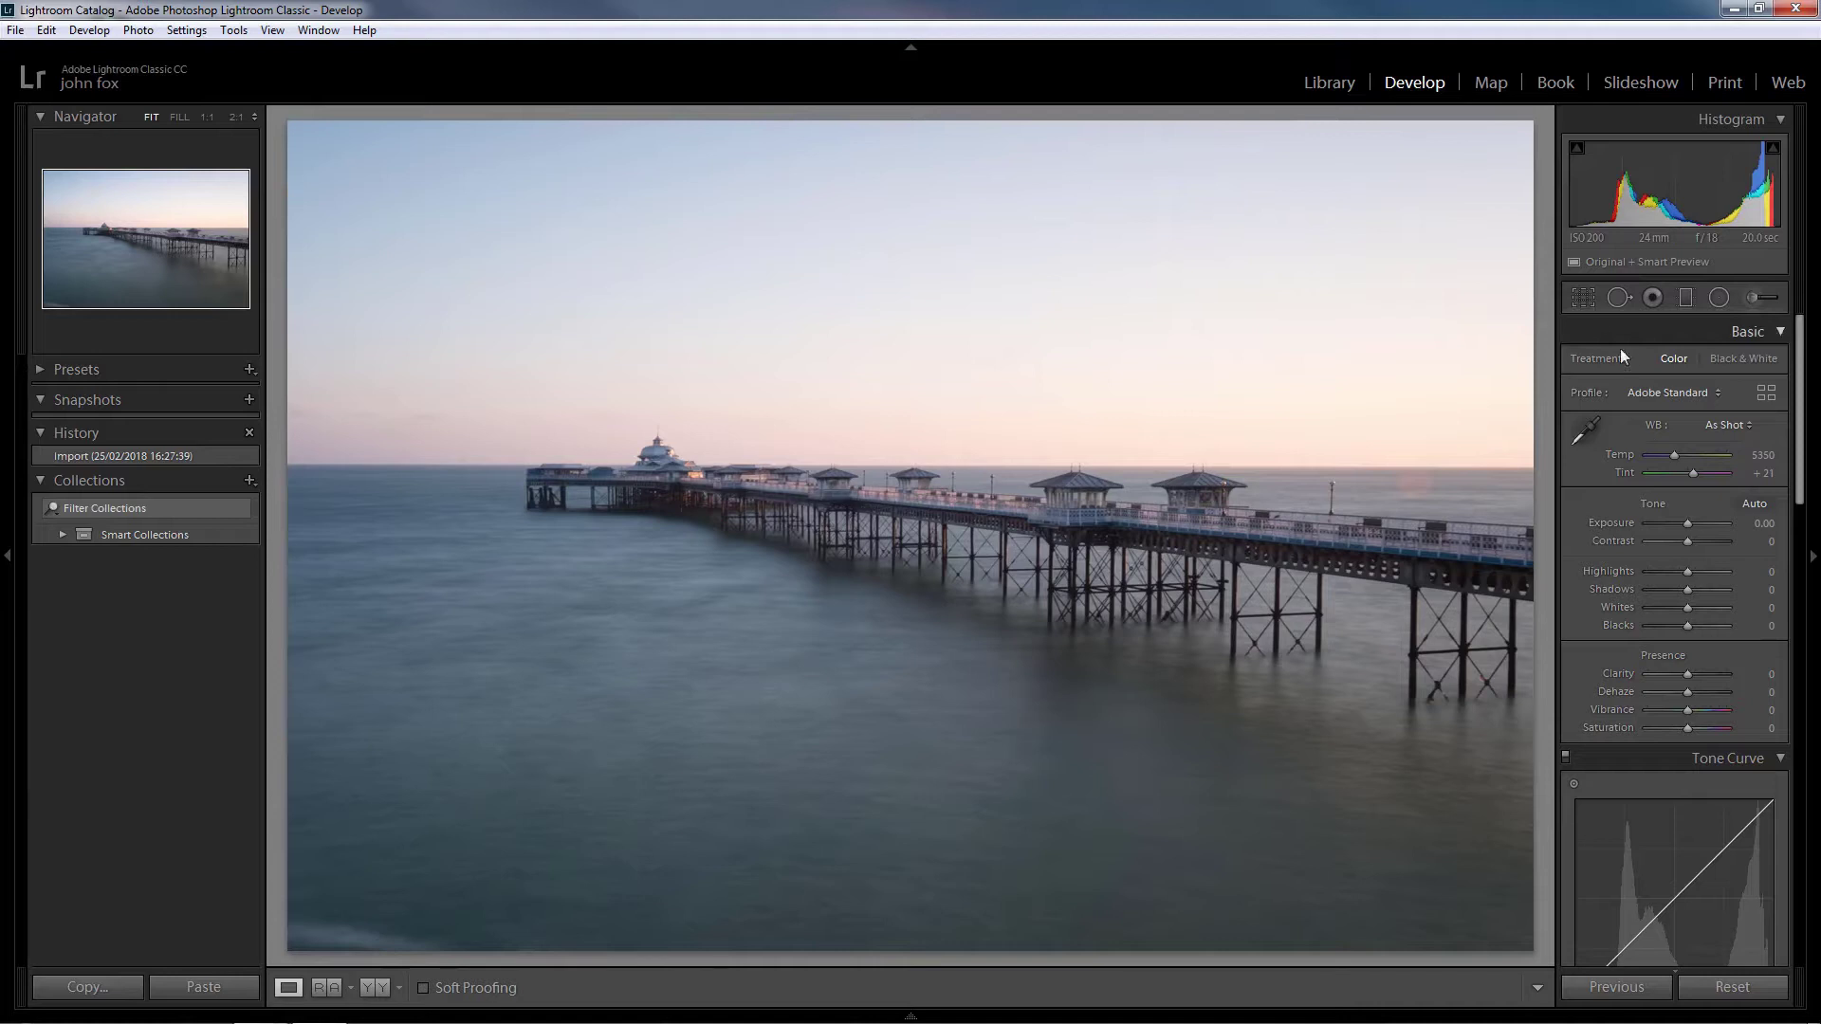
# Crop the pier photo, trimming water off the bottom and sky off the top
pyautogui.click(1583, 297)
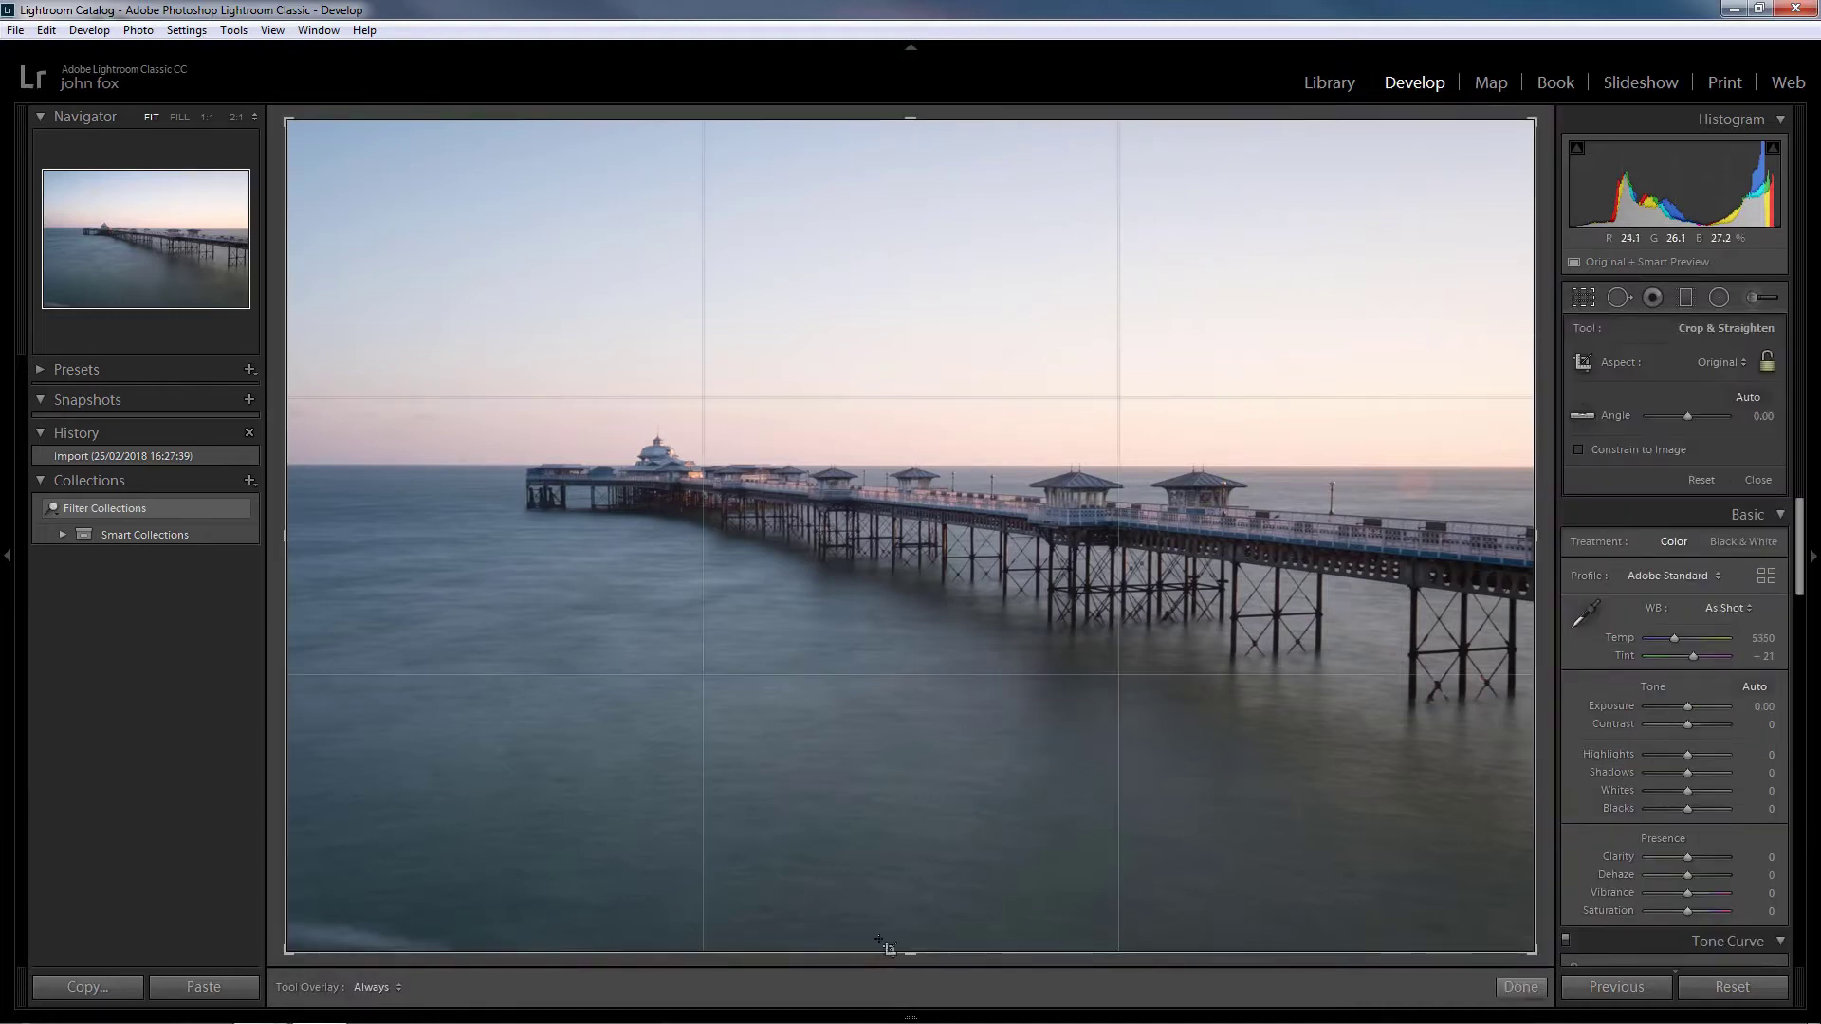
pyautogui.moveTo(909, 953); pyautogui.dragTo(908, 935)
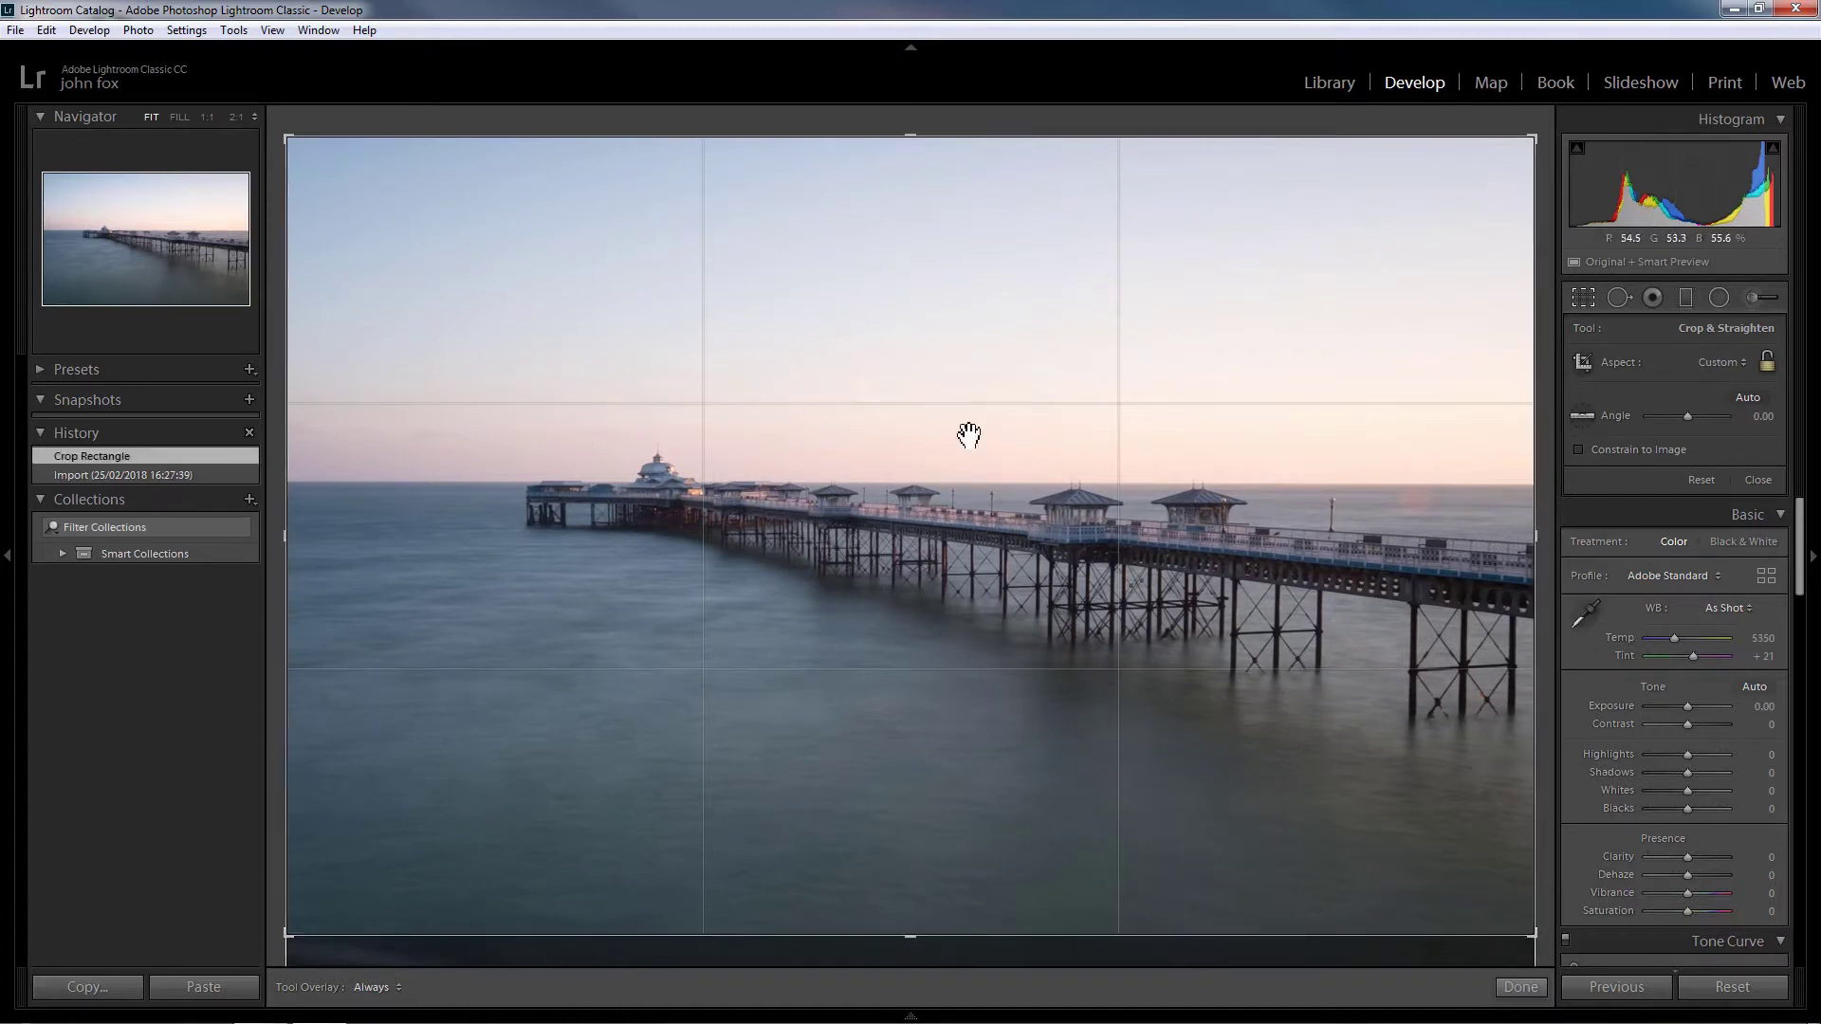
pyautogui.moveTo(907, 138); pyautogui.dragTo(904, 167)
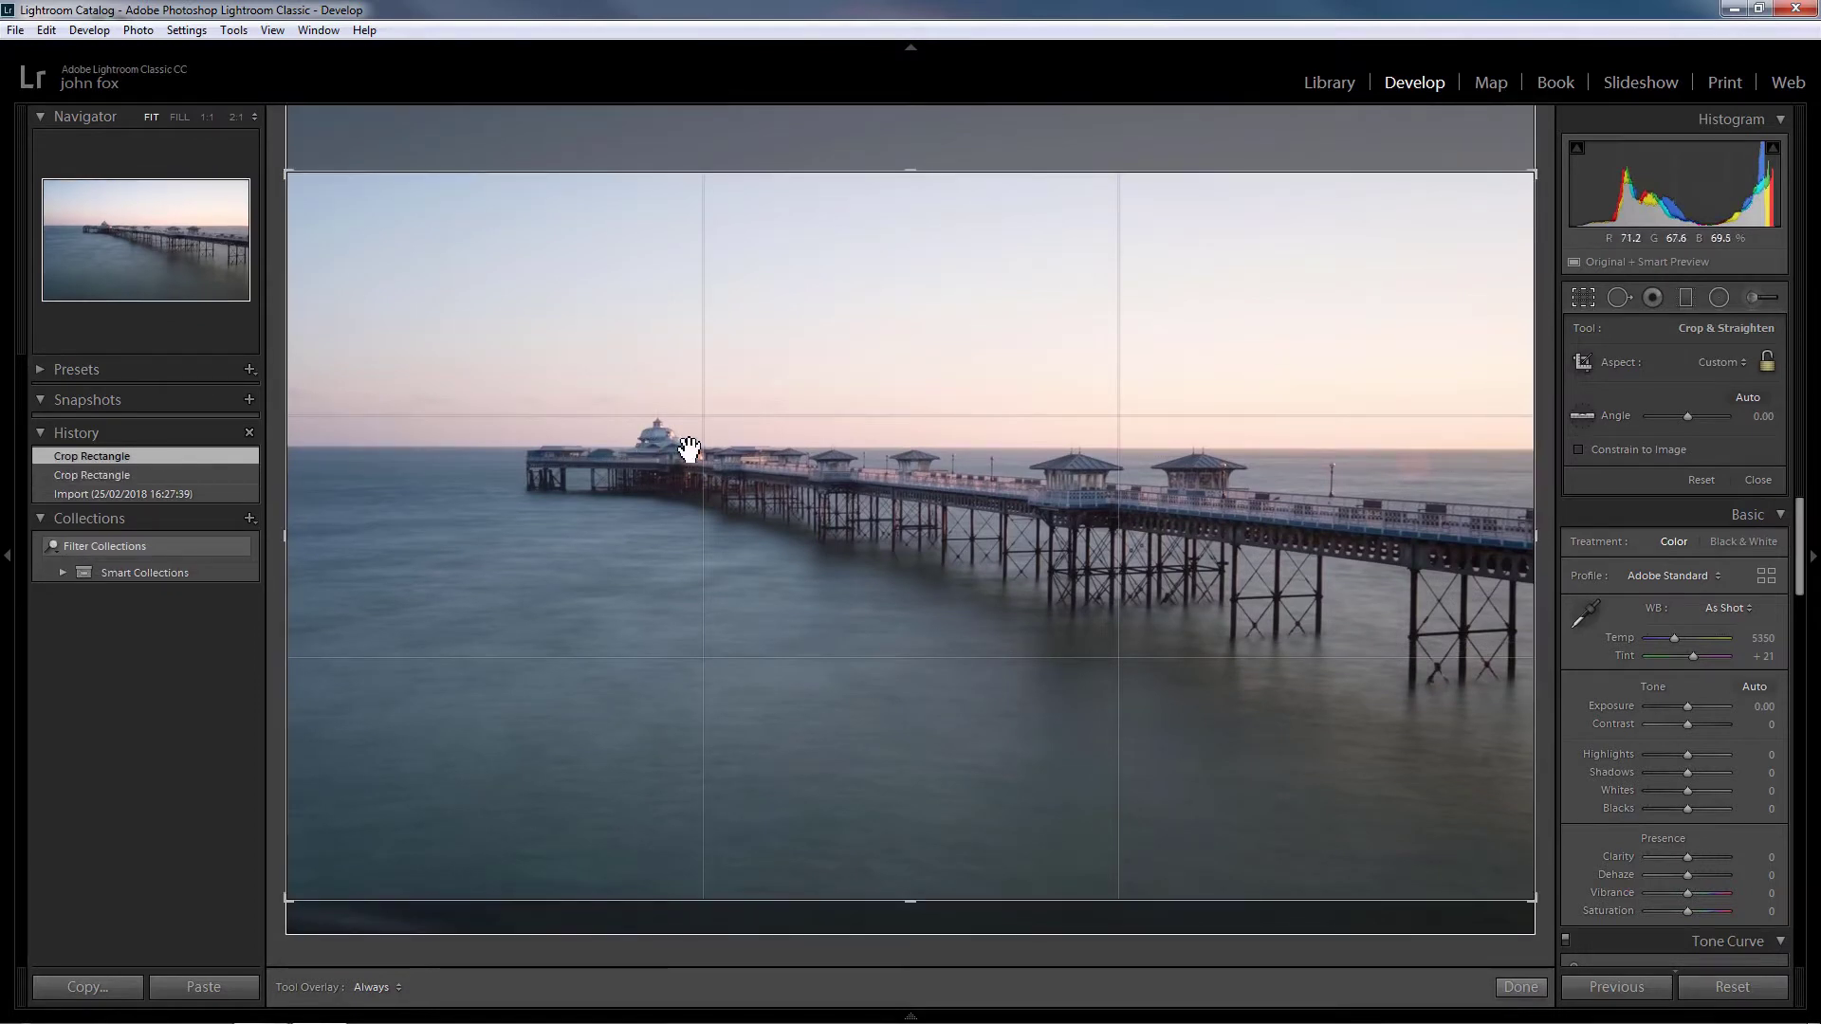
pyautogui.click(1520, 987)
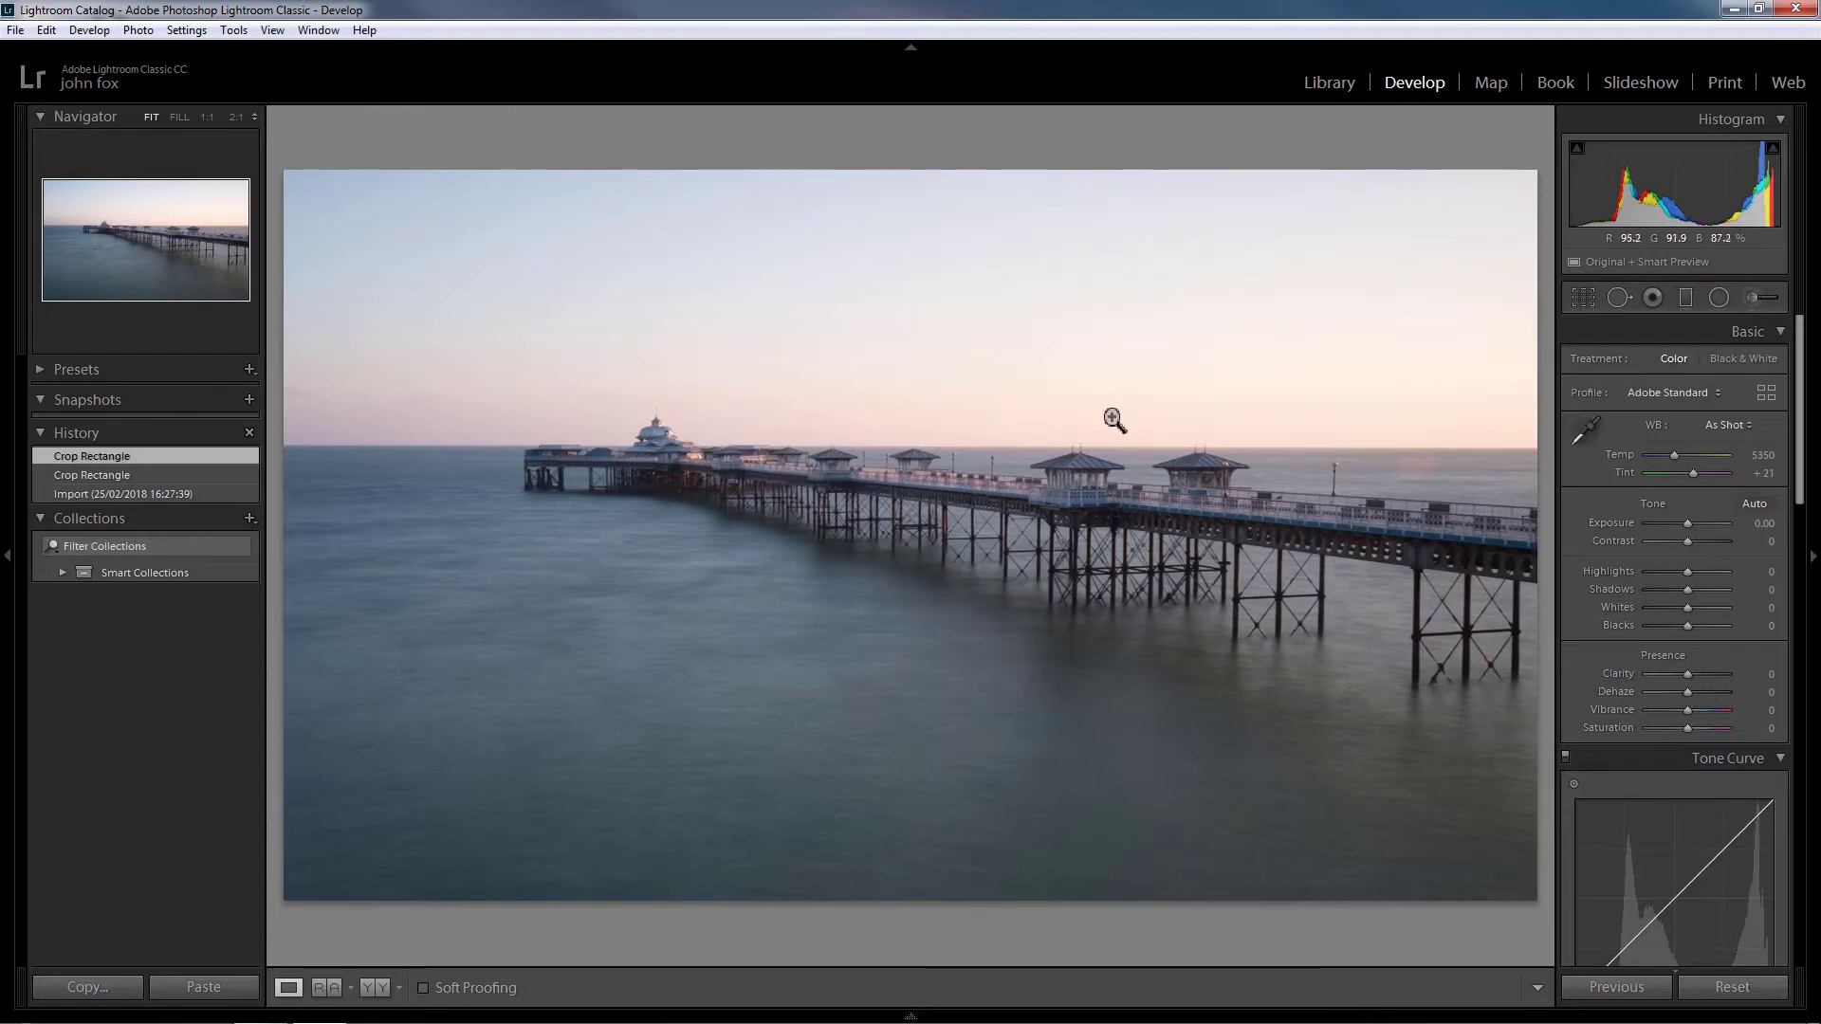
# Draw a graduated filter down over the sky, nudging it slightly lower
pyautogui.click(1687, 299)
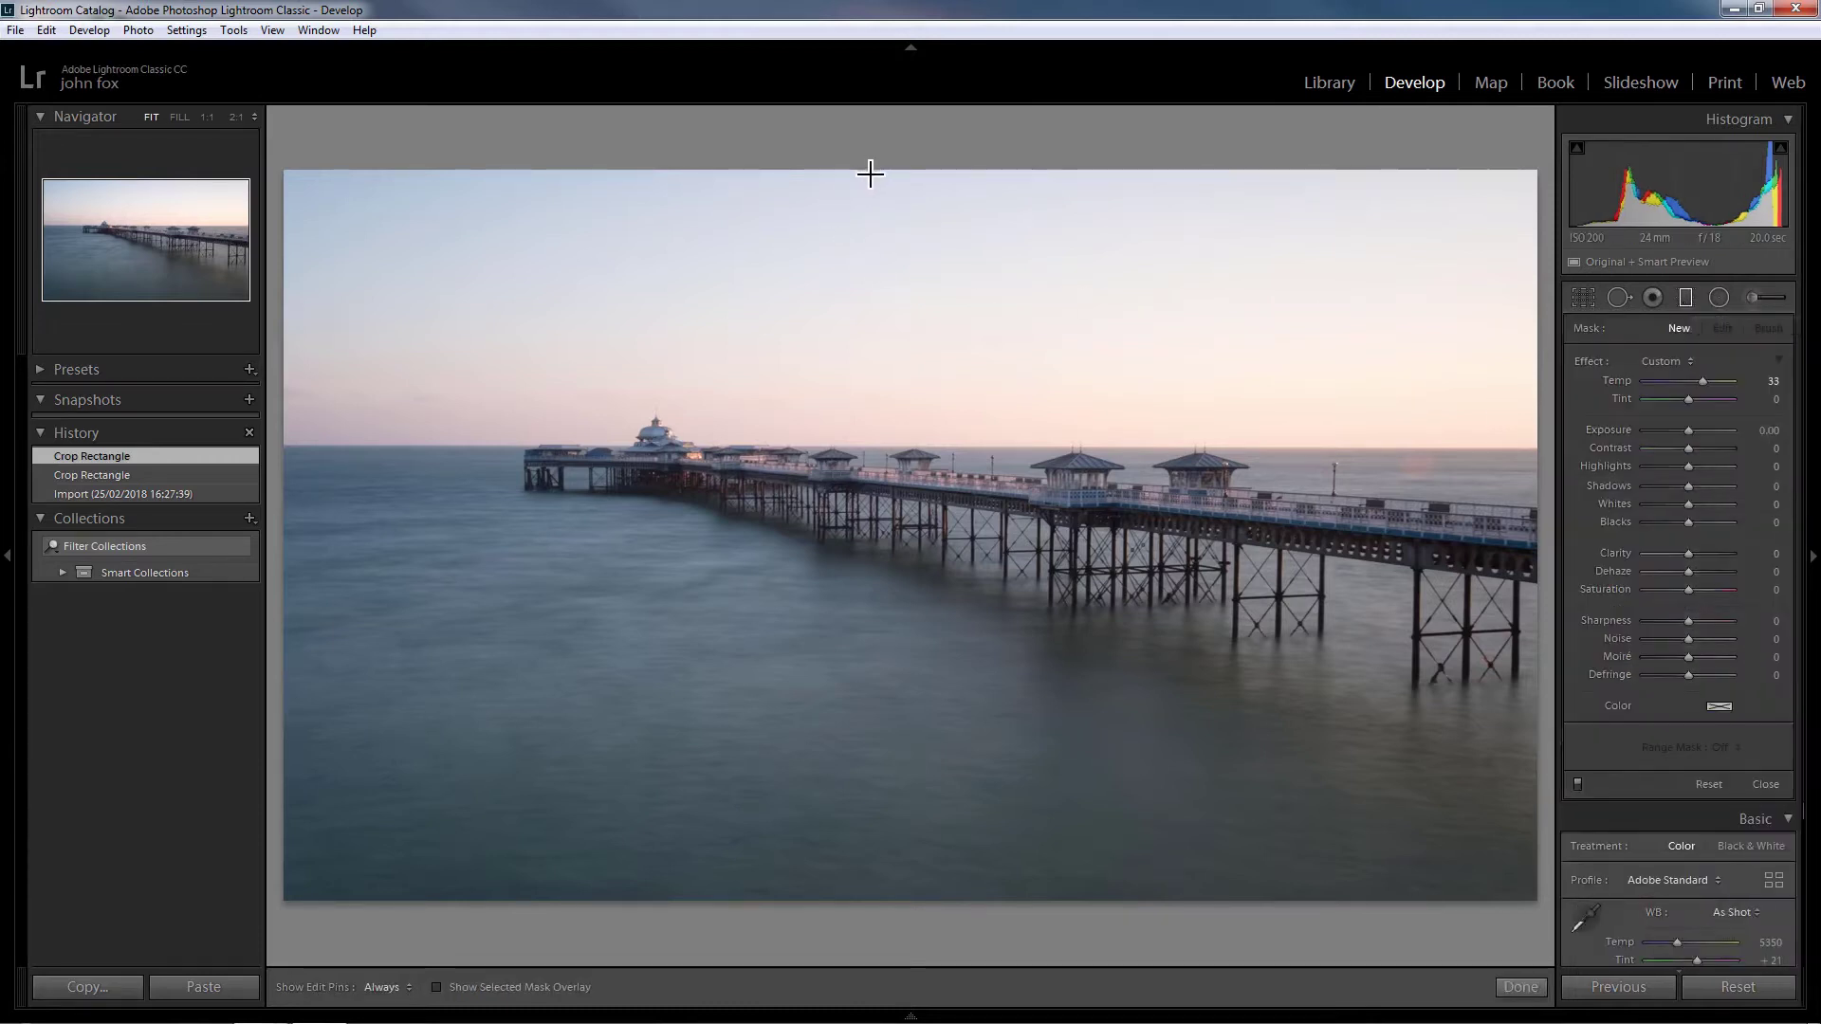
pyautogui.moveTo(873, 170); pyautogui.dragTo(871, 641)
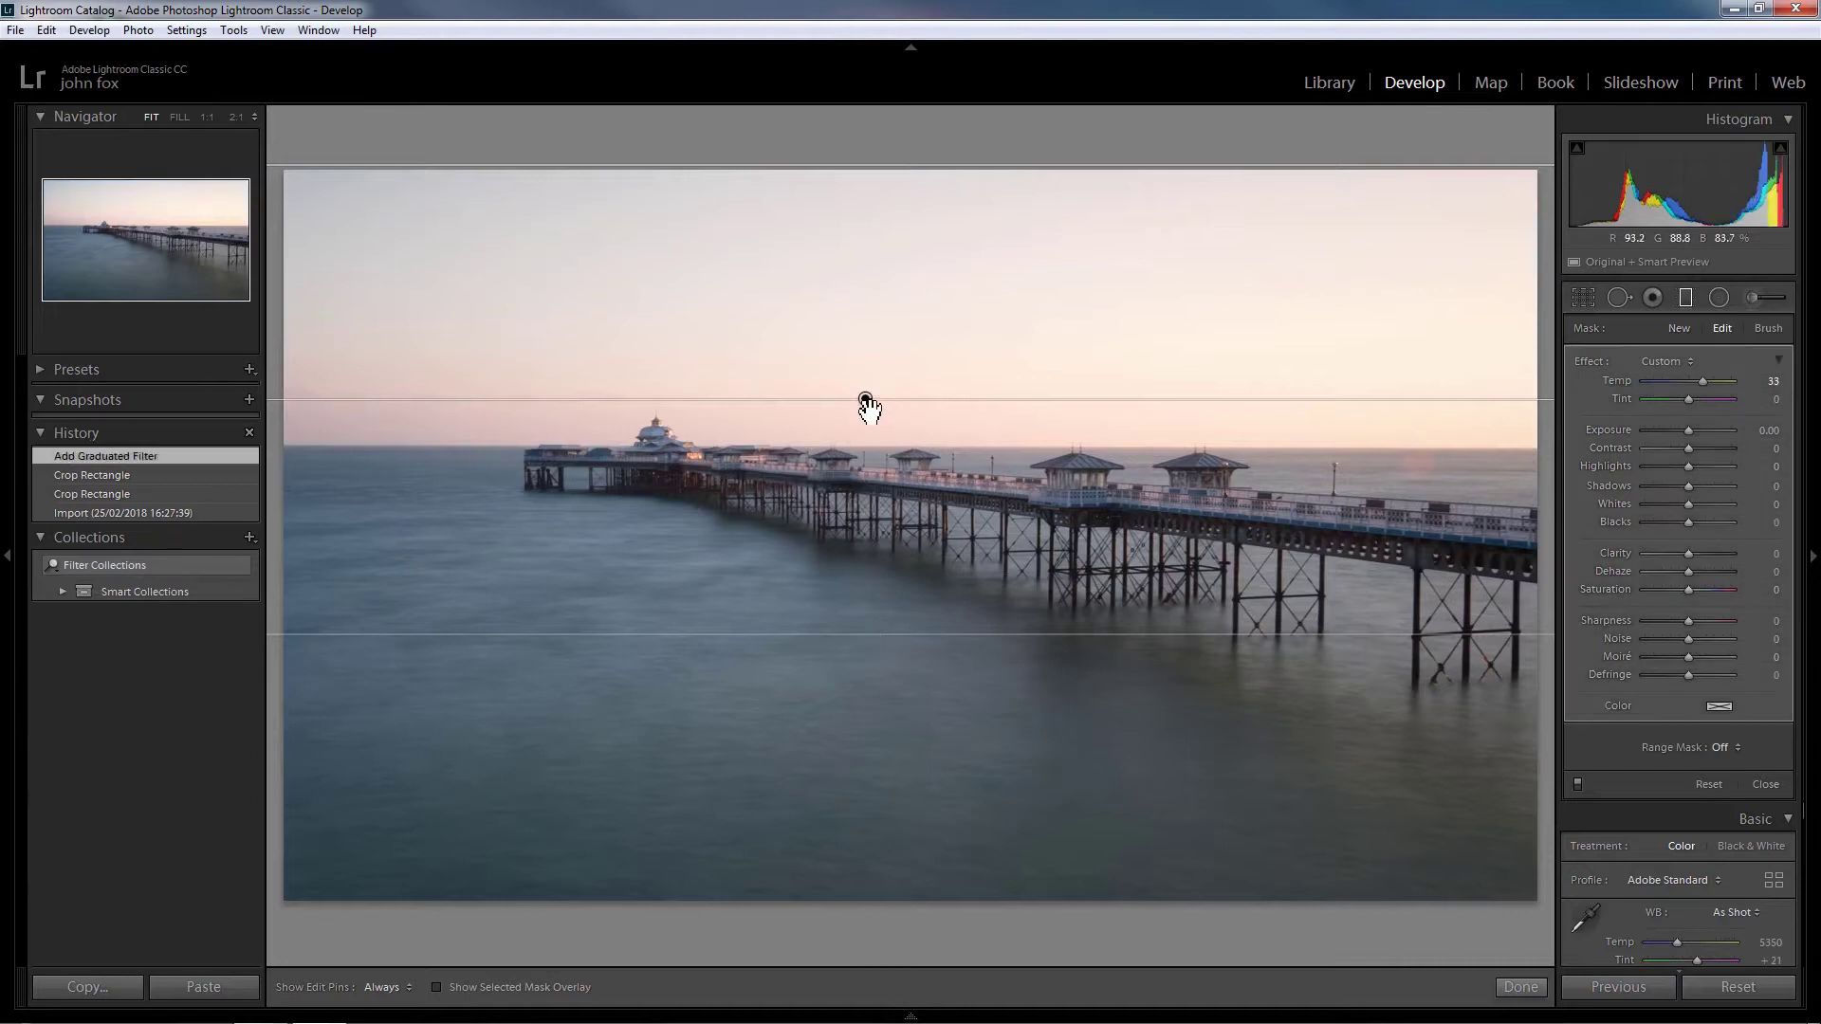
pyautogui.moveTo(865, 399); pyautogui.dragTo(870, 440)
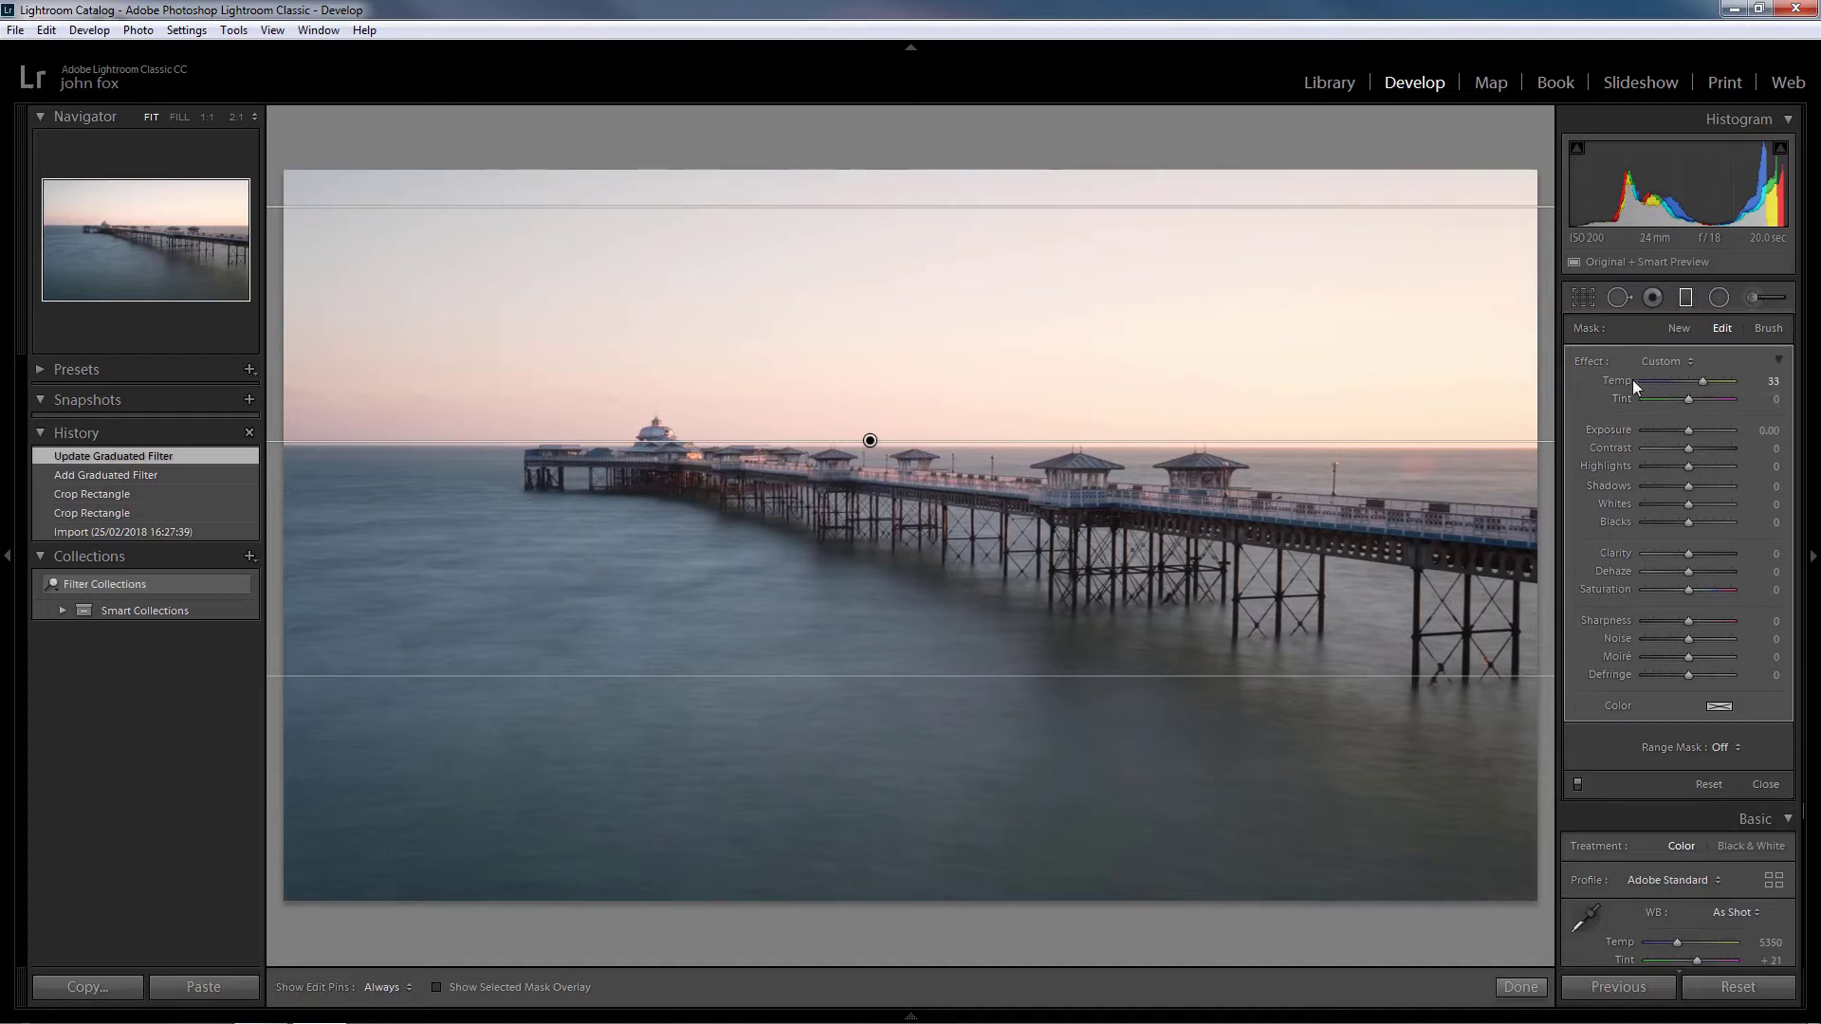
# Set the sky filter to Exposure -0.96, Temp 48, Clarity 20 and Dehaze 30
pyautogui.doubleClick(1597, 362)
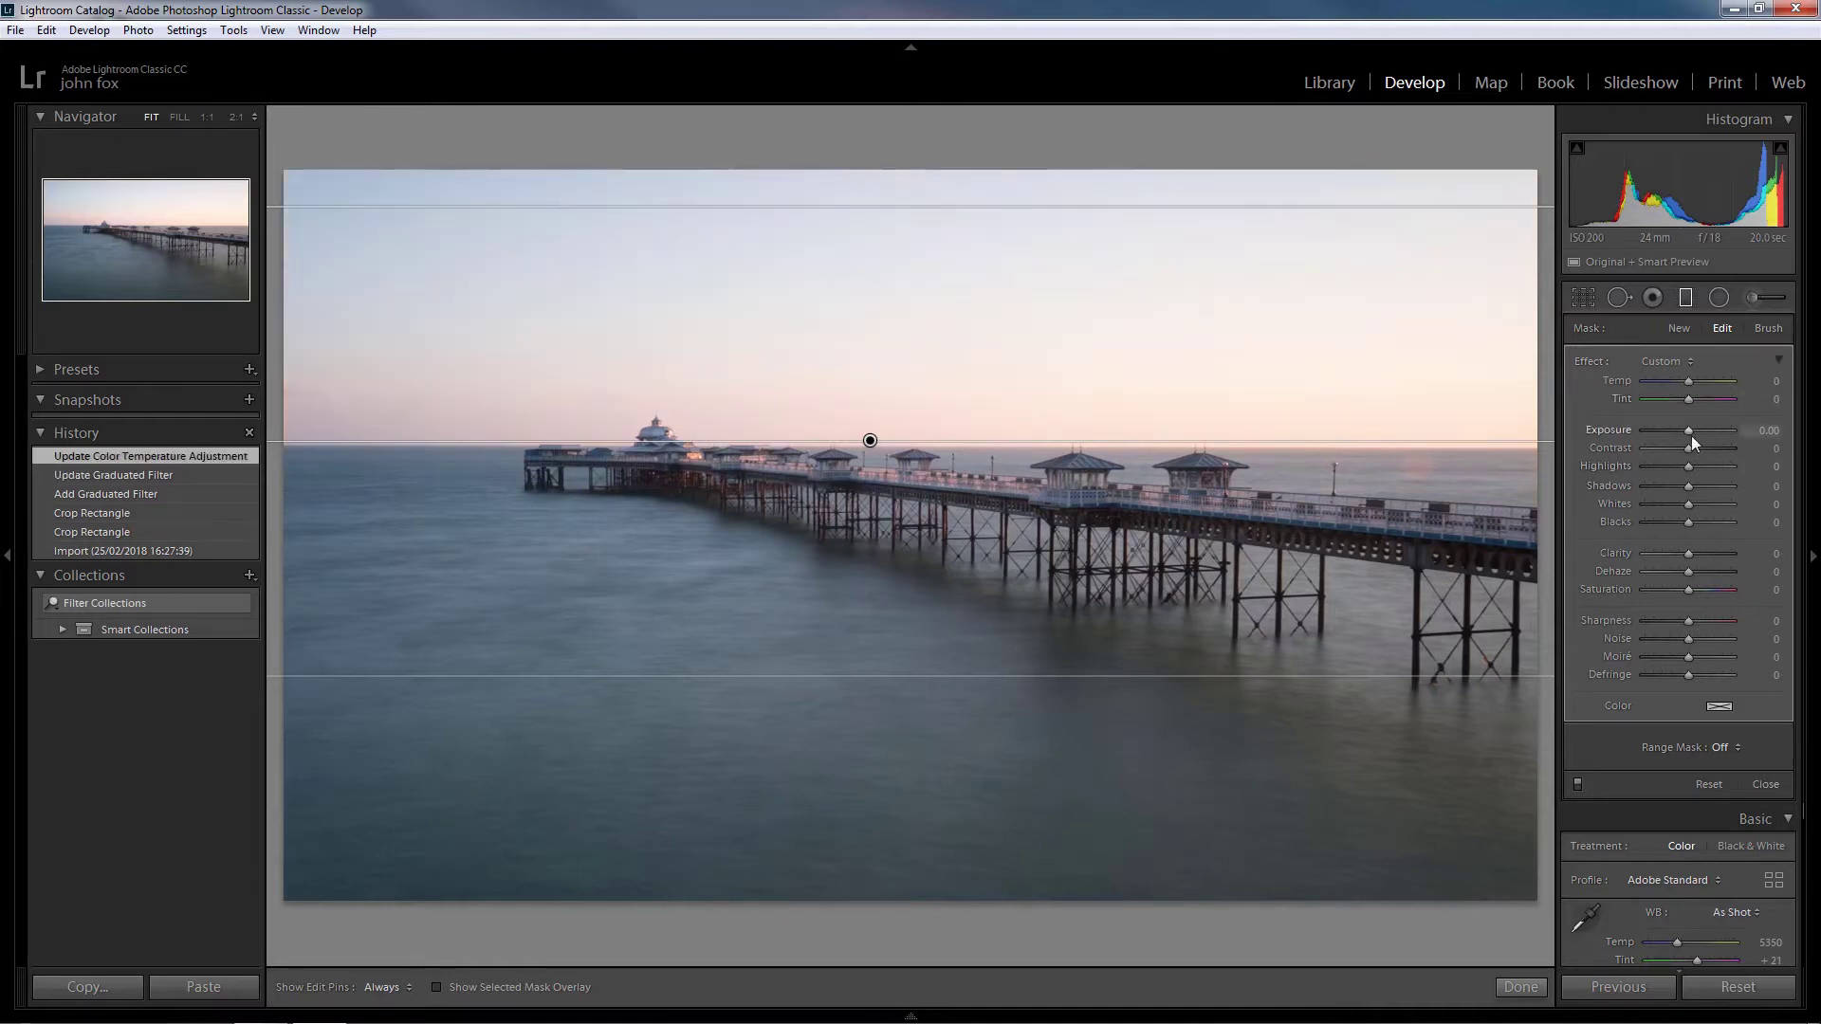
pyautogui.moveTo(1688, 431); pyautogui.dragTo(1679, 434)
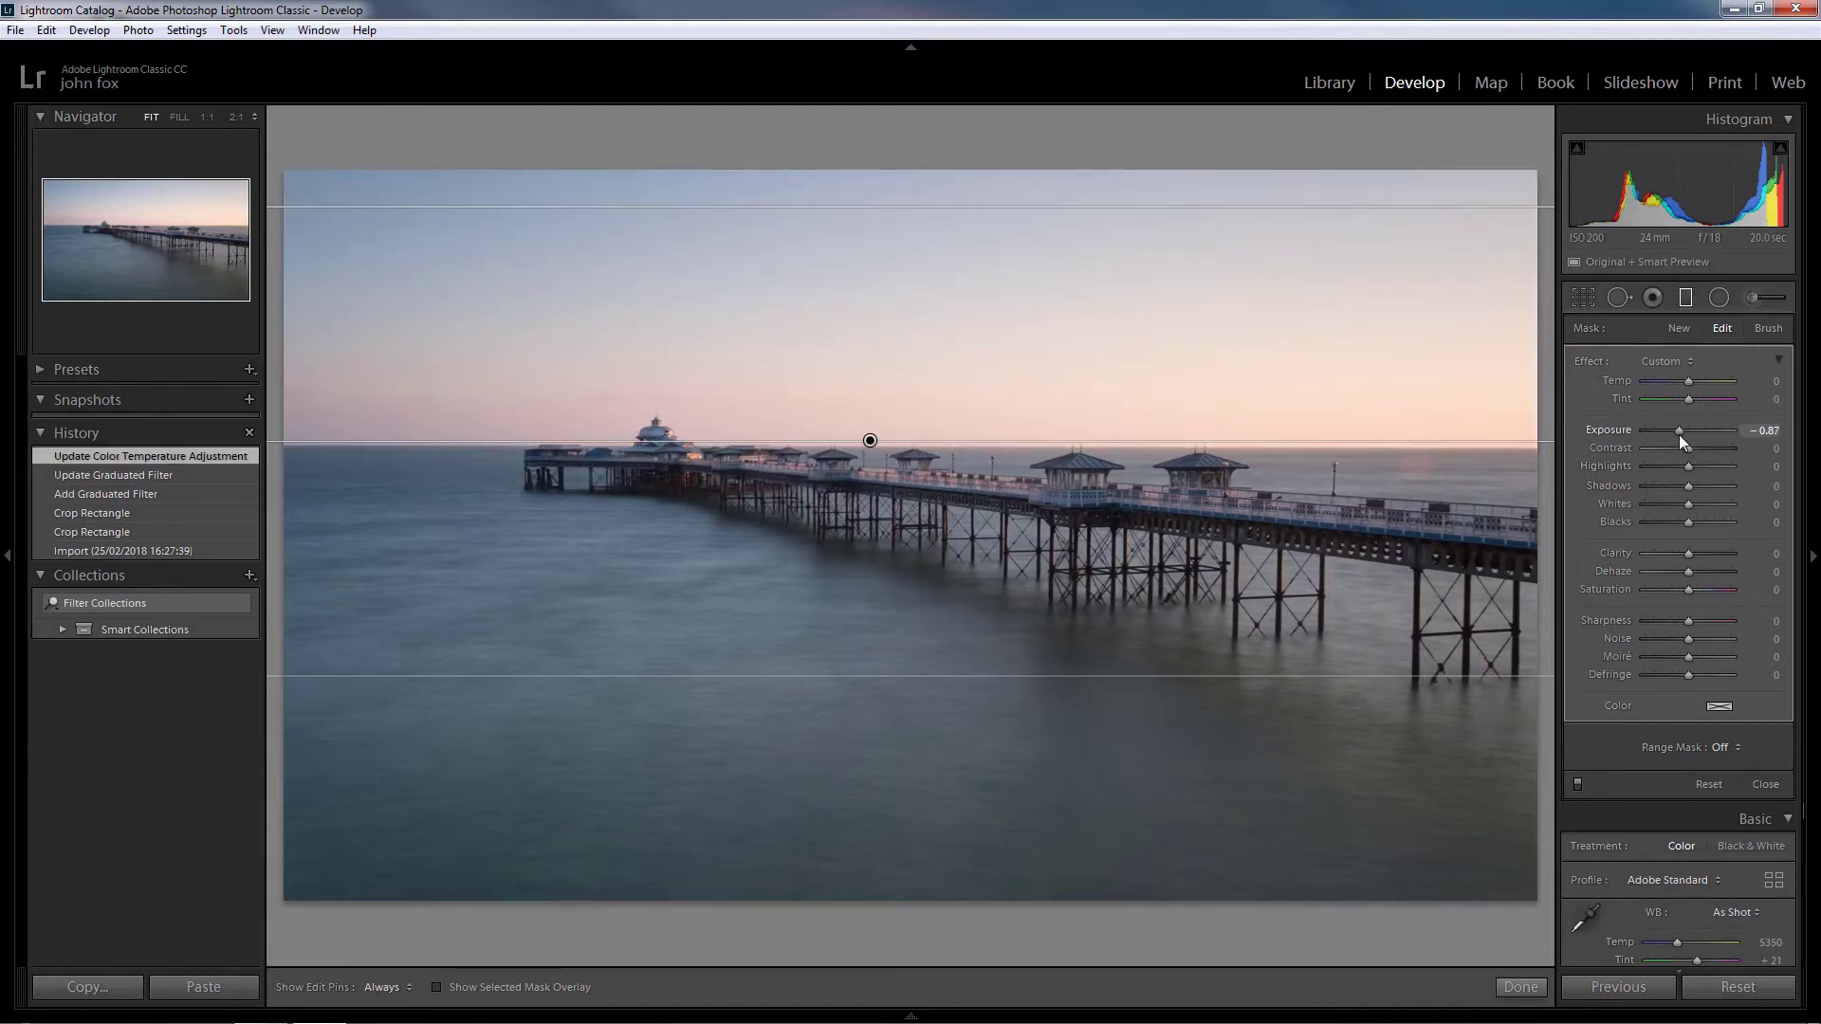
pyautogui.moveTo(1679, 435); pyautogui.dragTo(1679, 434)
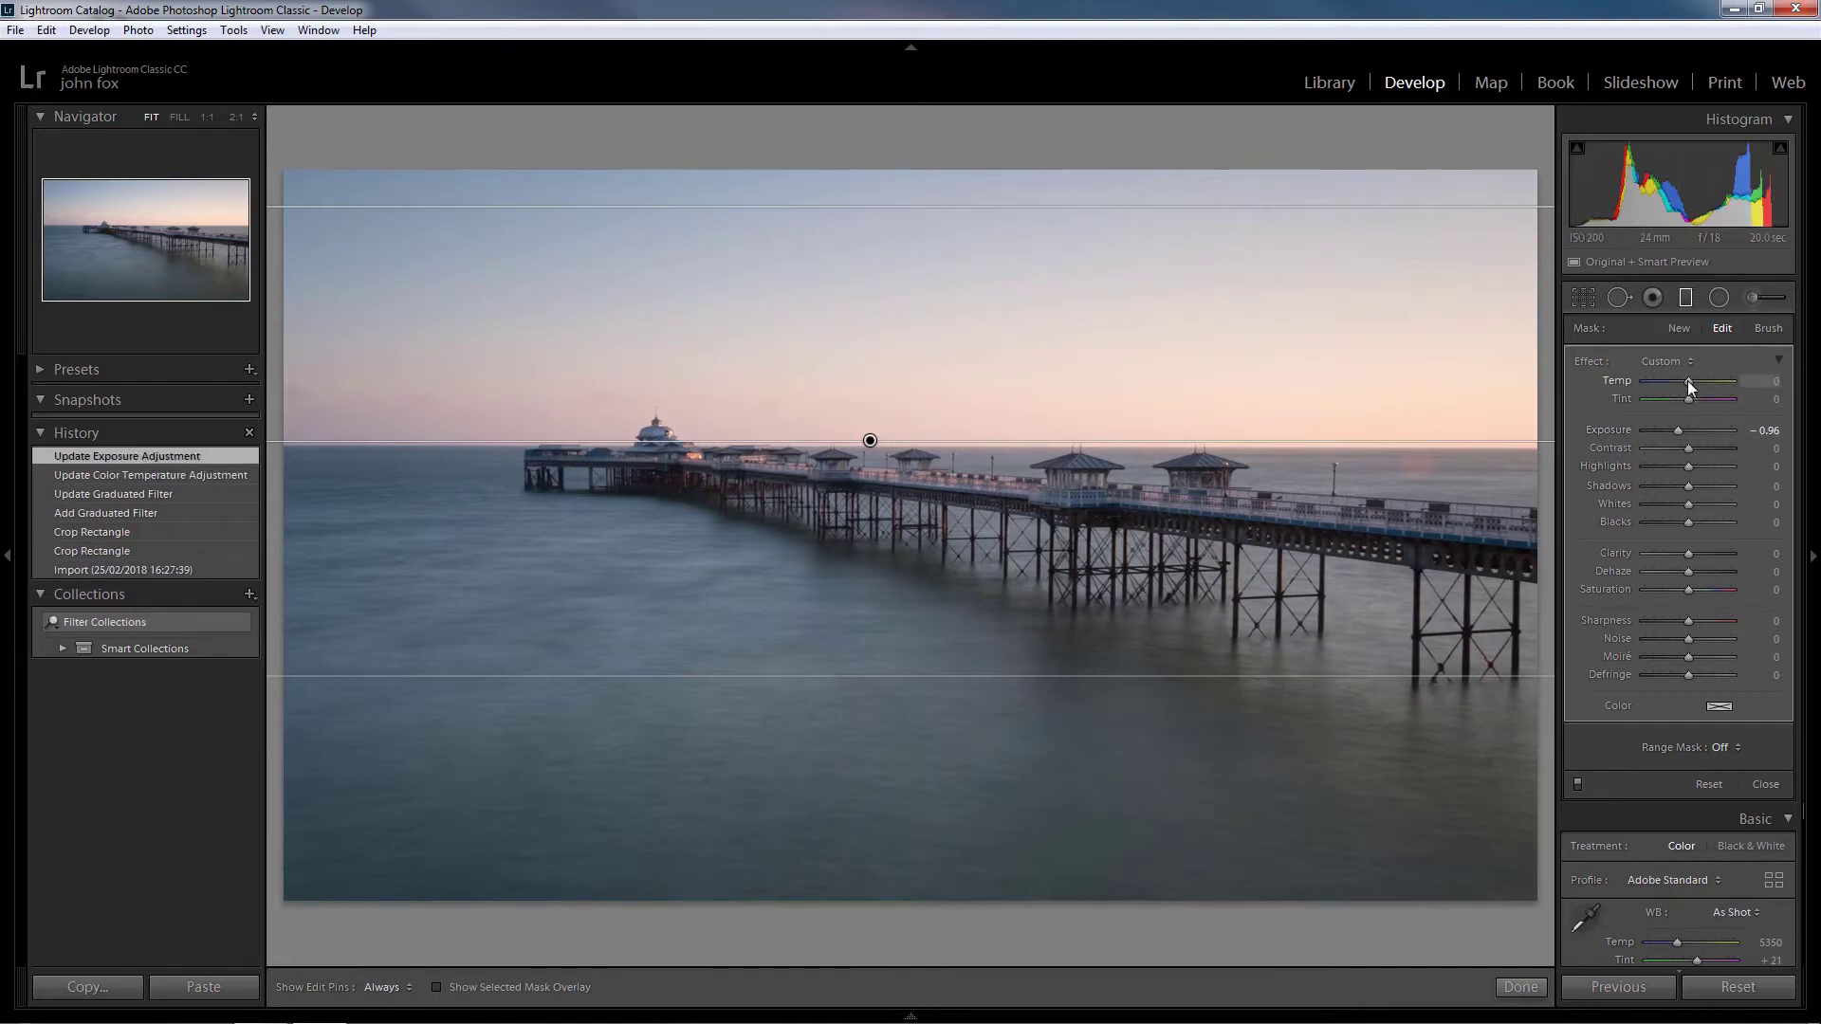
pyautogui.moveTo(1690, 384); pyautogui.dragTo(1693, 385)
pyautogui.moveTo(1713, 389); pyautogui.dragTo(1709, 391)
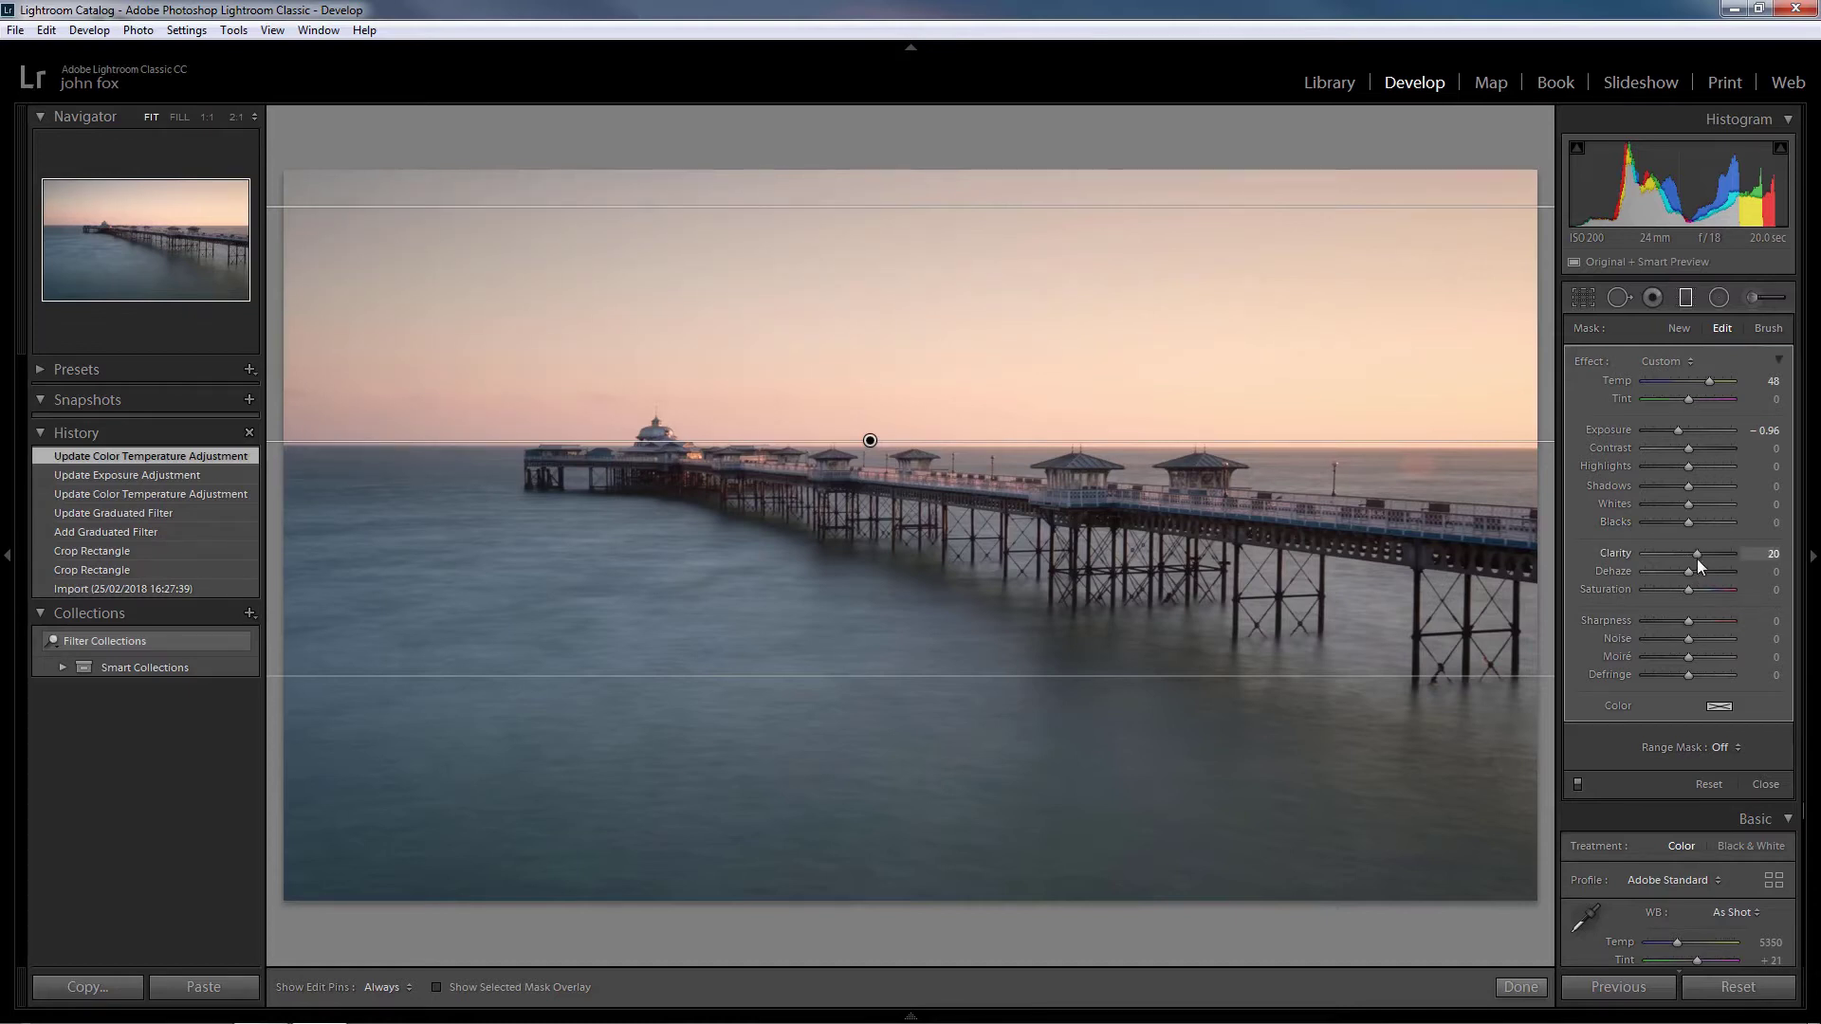
pyautogui.moveTo(1698, 560); pyautogui.dragTo(1698, 560)
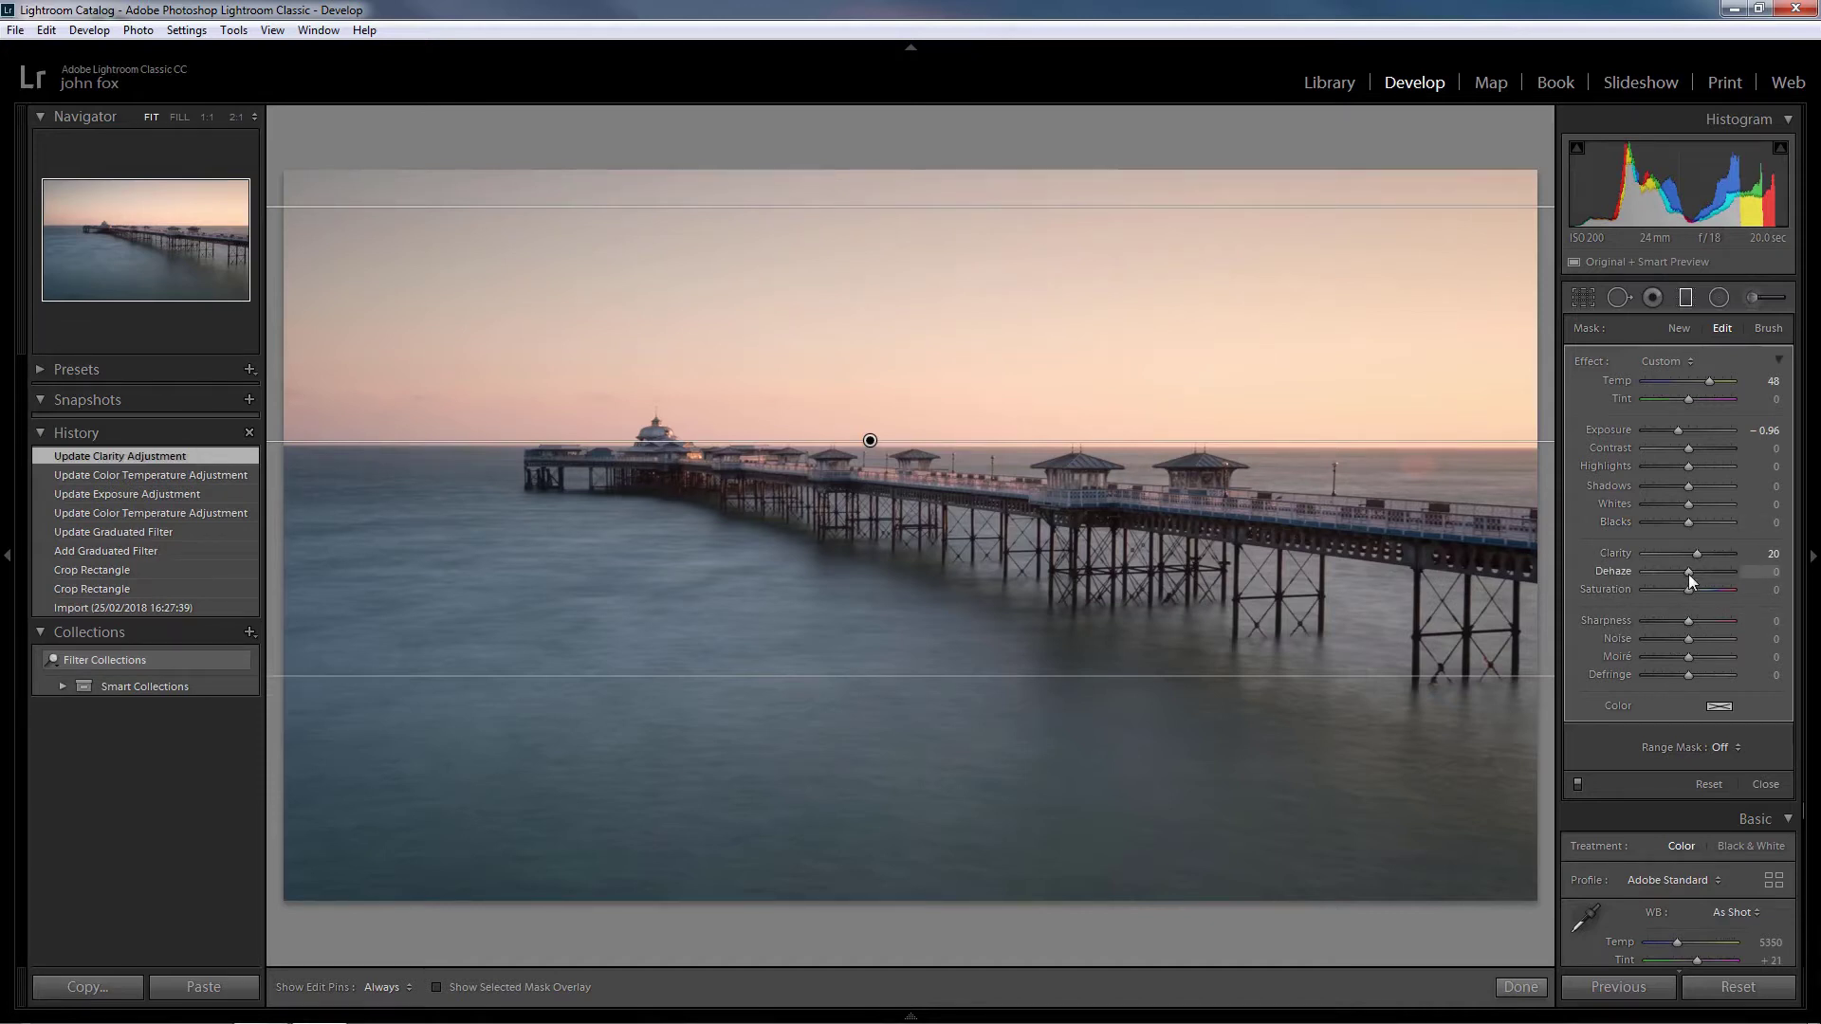
pyautogui.moveTo(1697, 575); pyautogui.dragTo(1700, 577)
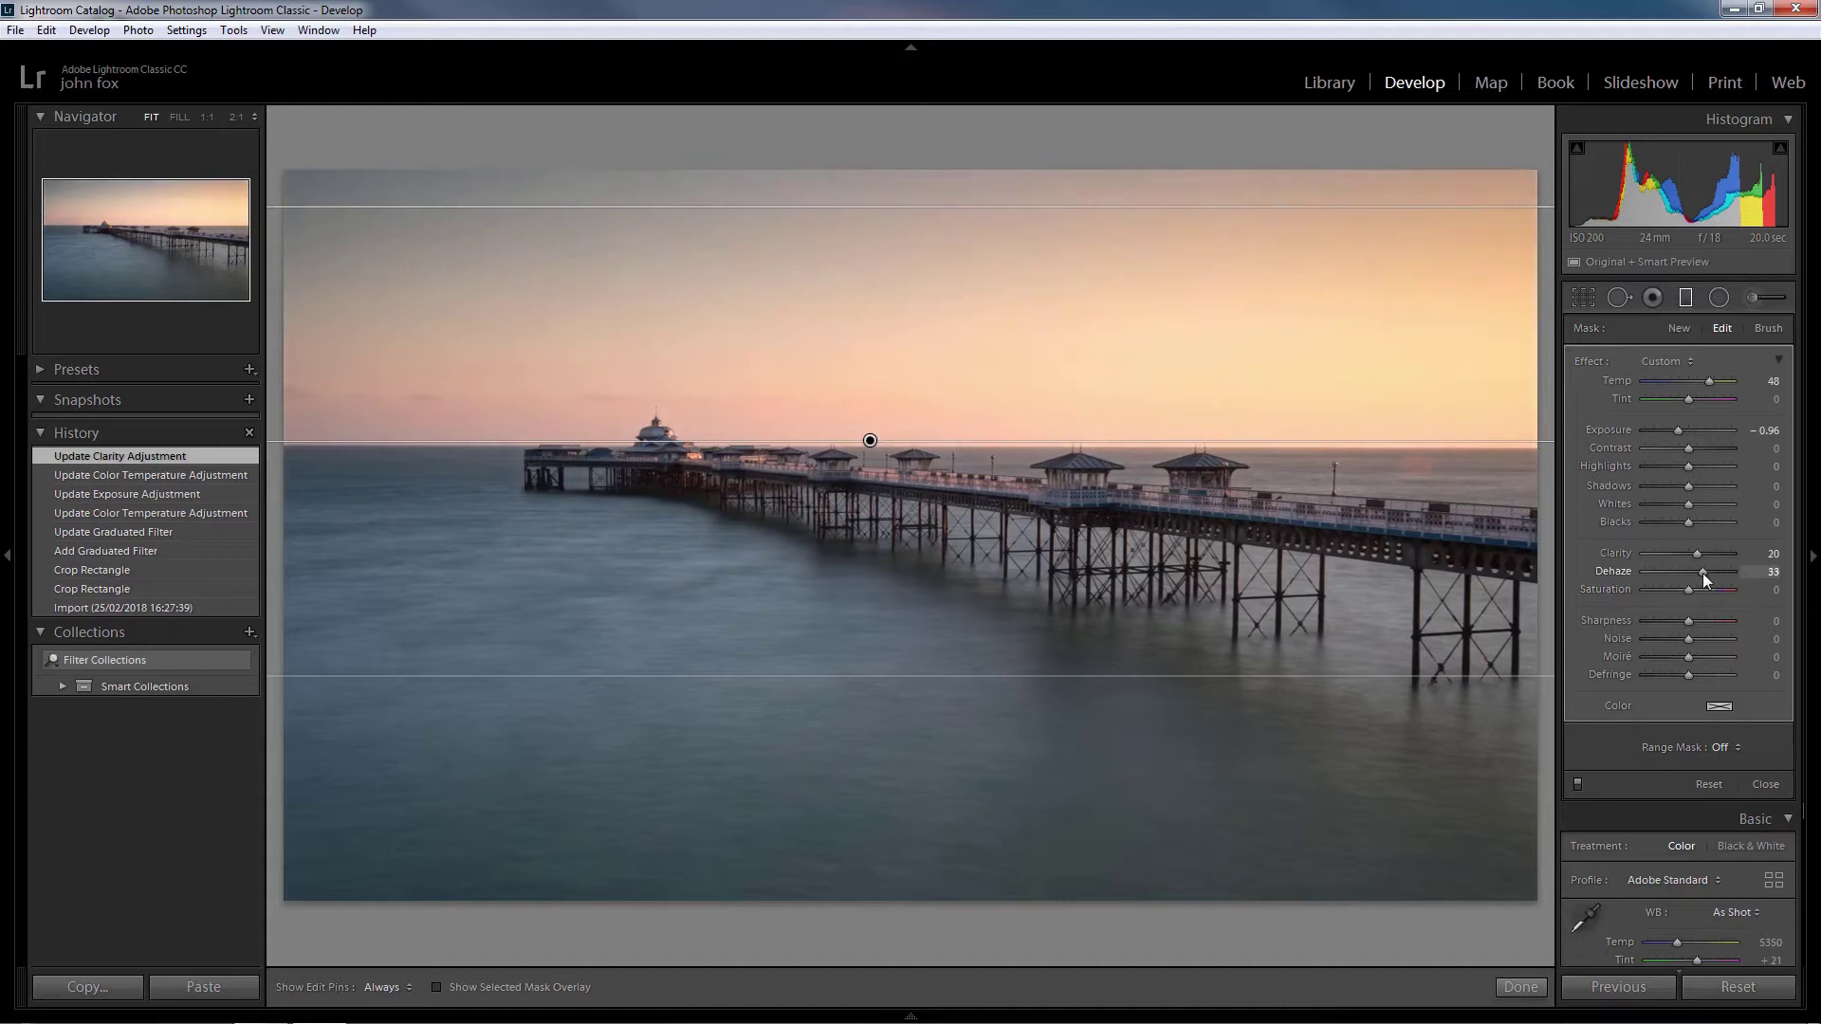
pyautogui.moveTo(1705, 572); pyautogui.dragTo(1700, 572)
pyautogui.moveTo(1702, 575); pyautogui.dragTo(1702, 575)
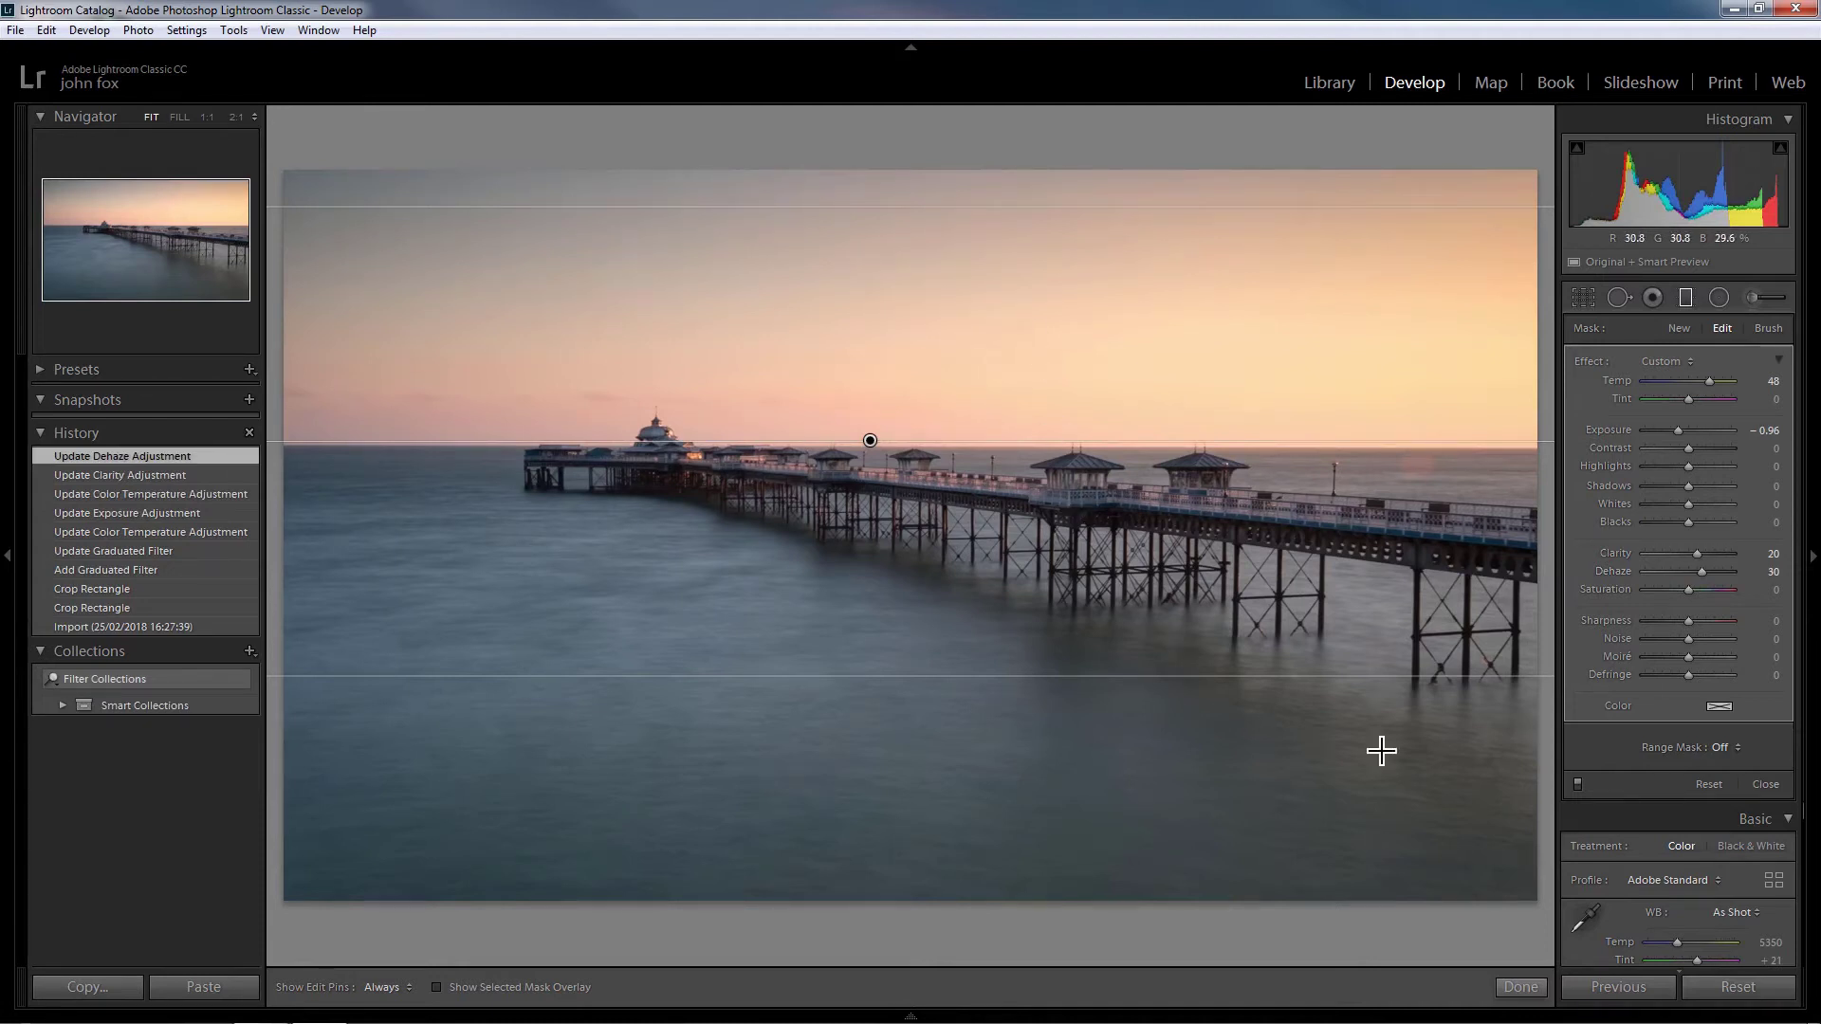
pyautogui.click(1522, 988)
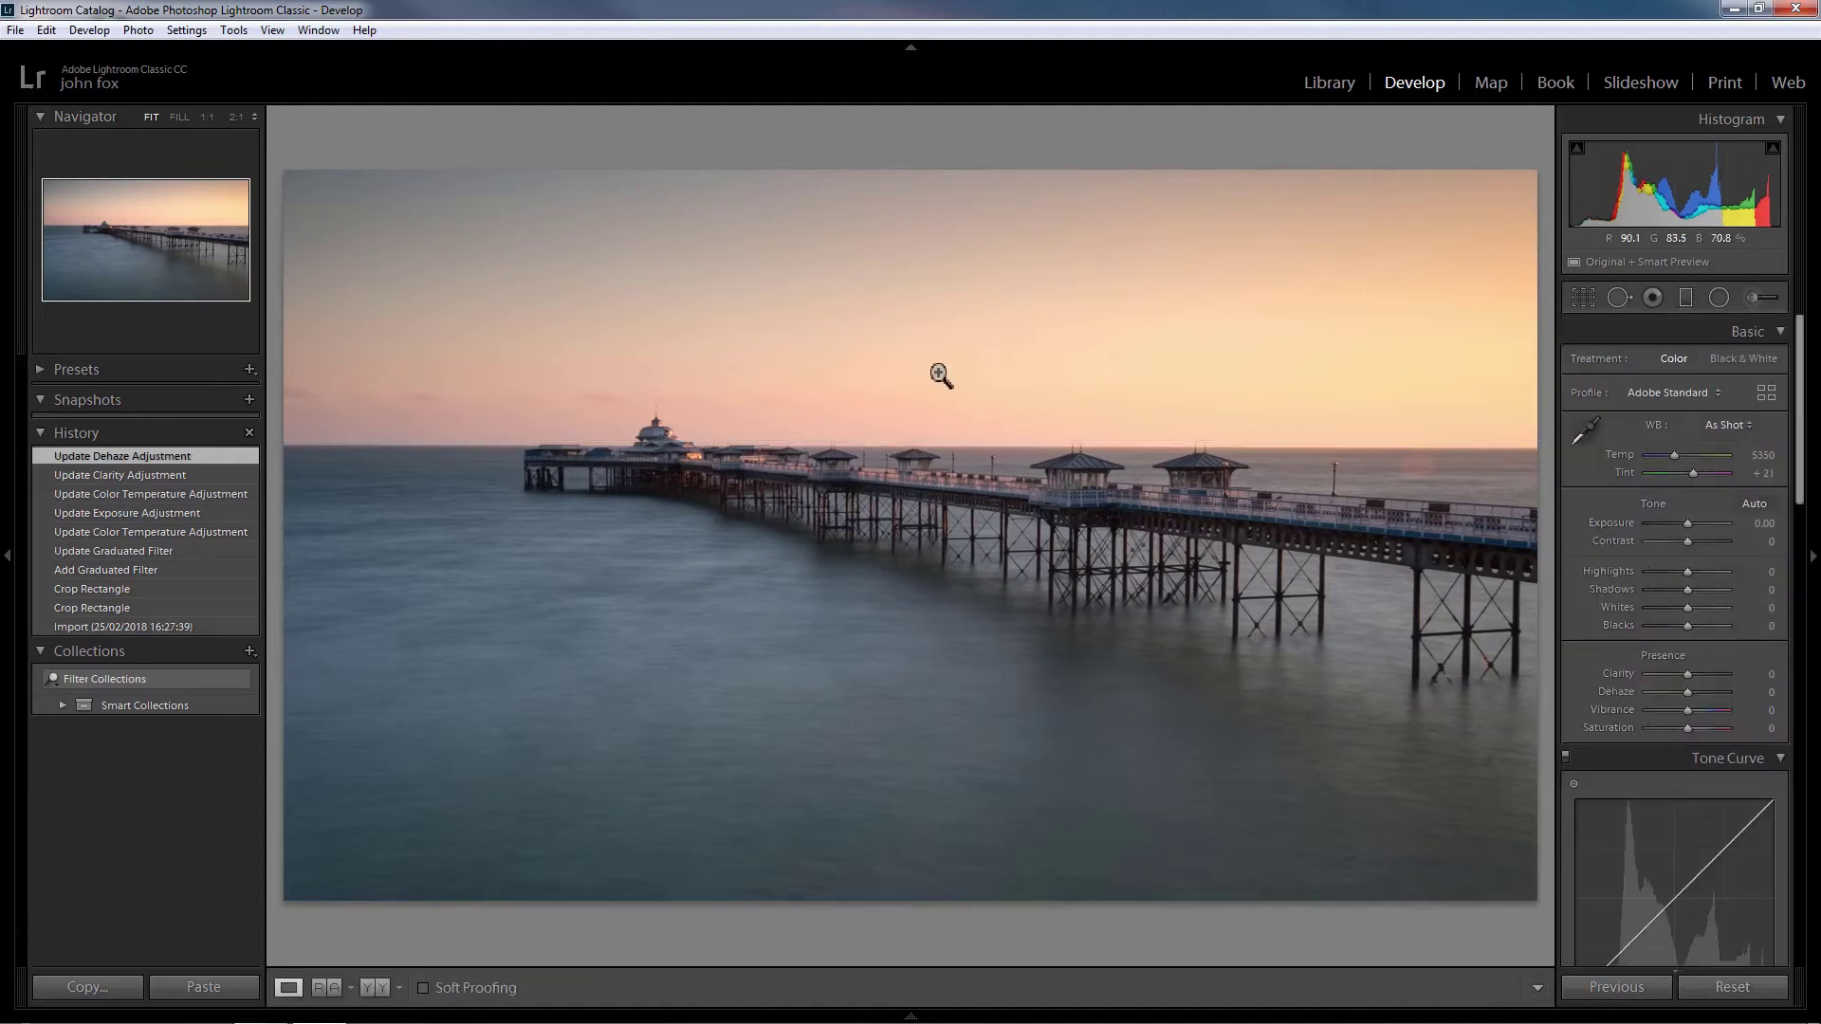
# Heal four blemishes: one in the sky and three in the water at right and left
pyautogui.click(1619, 299)
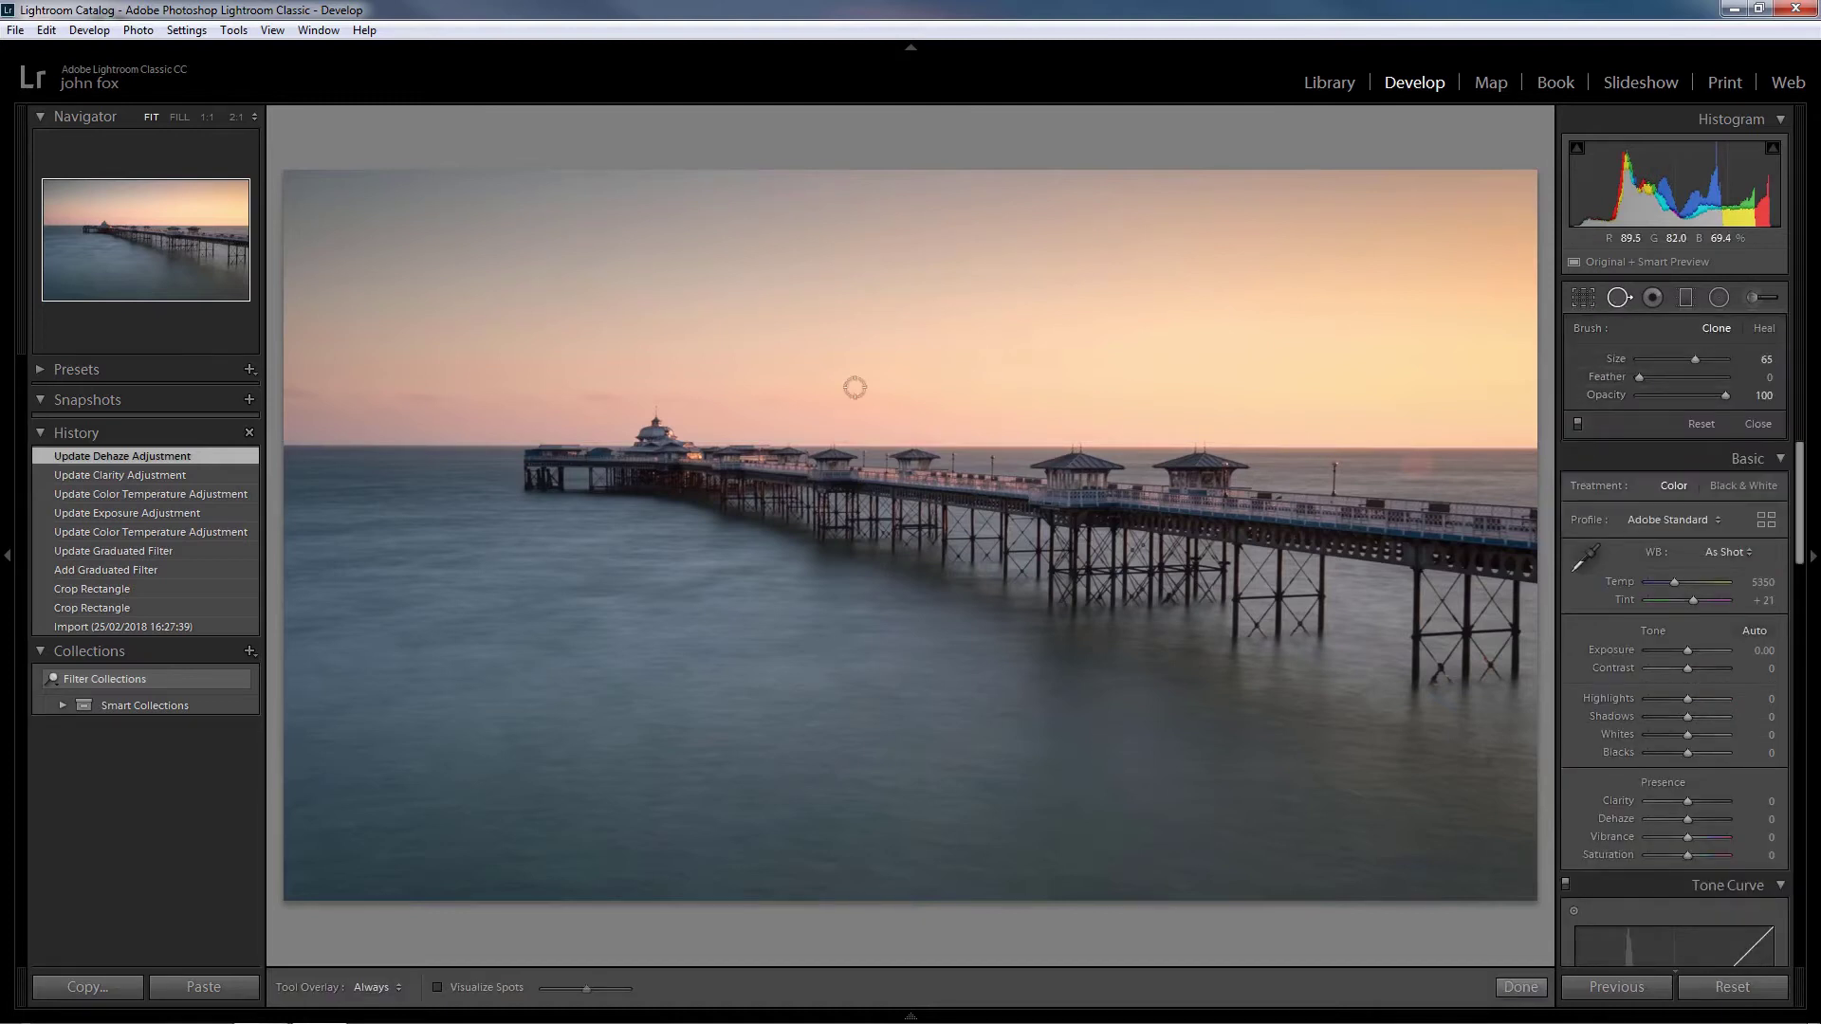
pyautogui.click(875, 285)
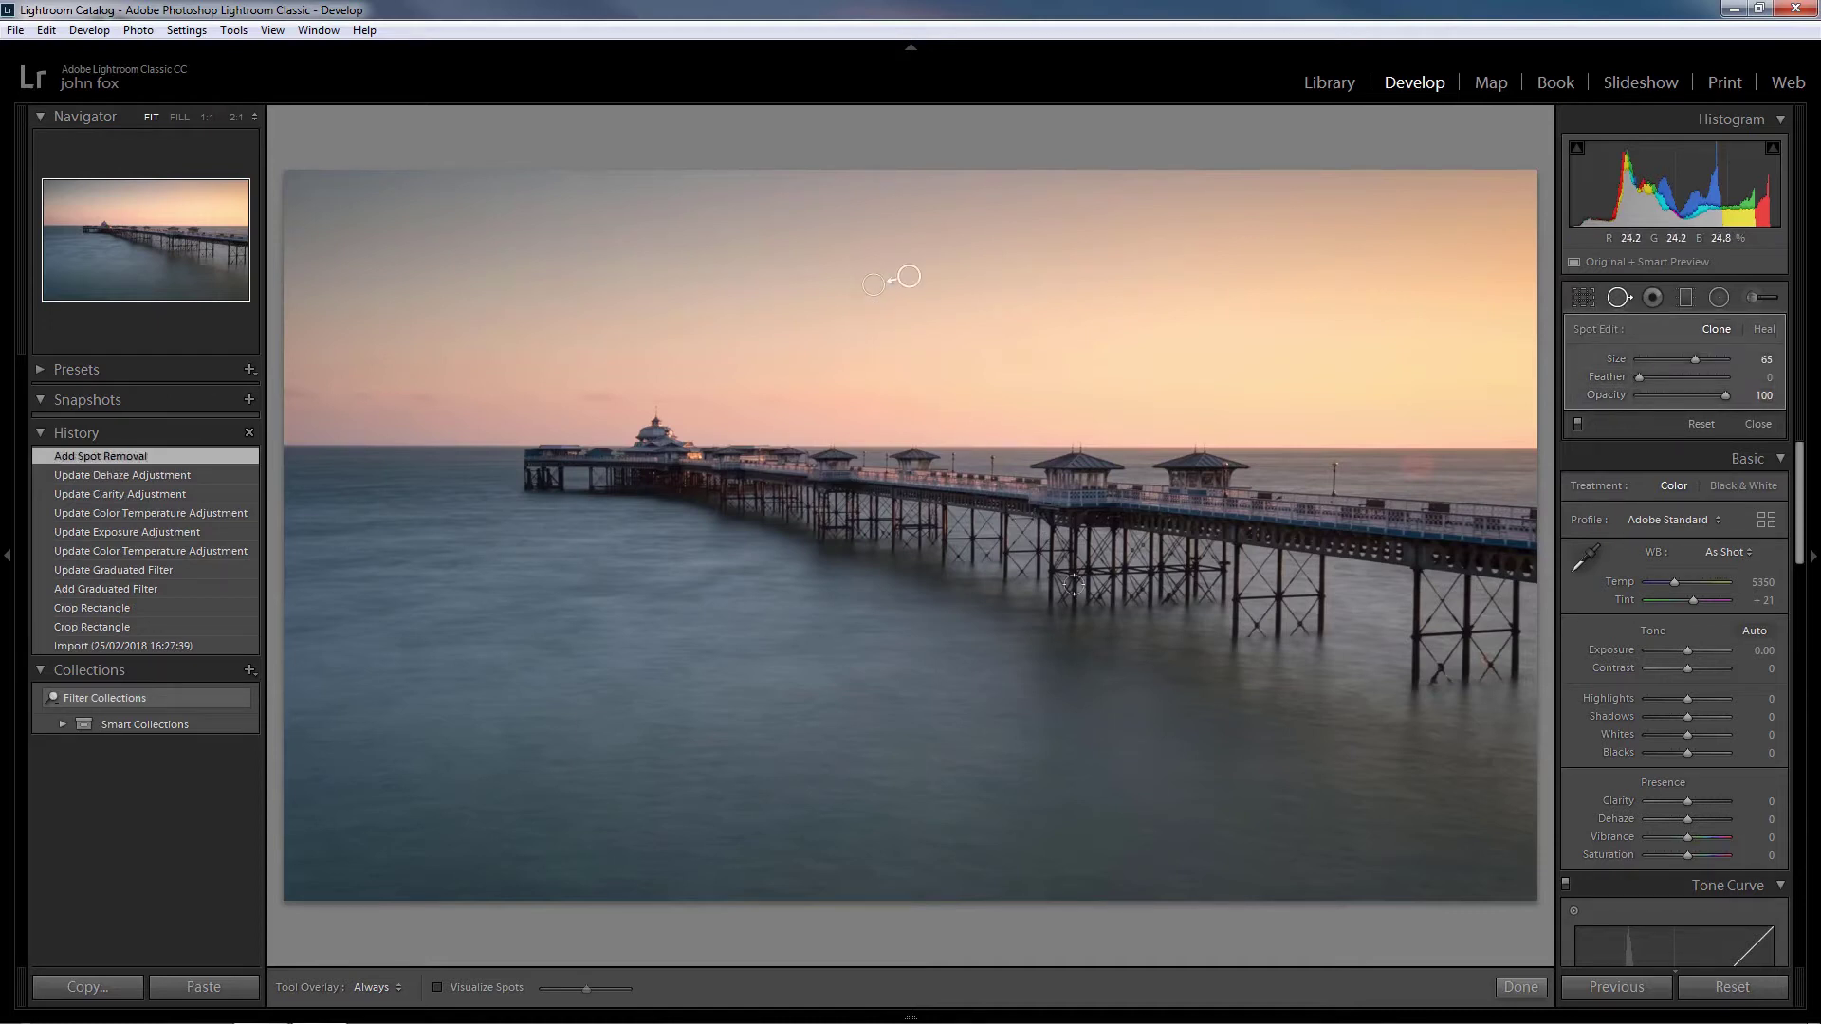
pyautogui.click(1492, 762)
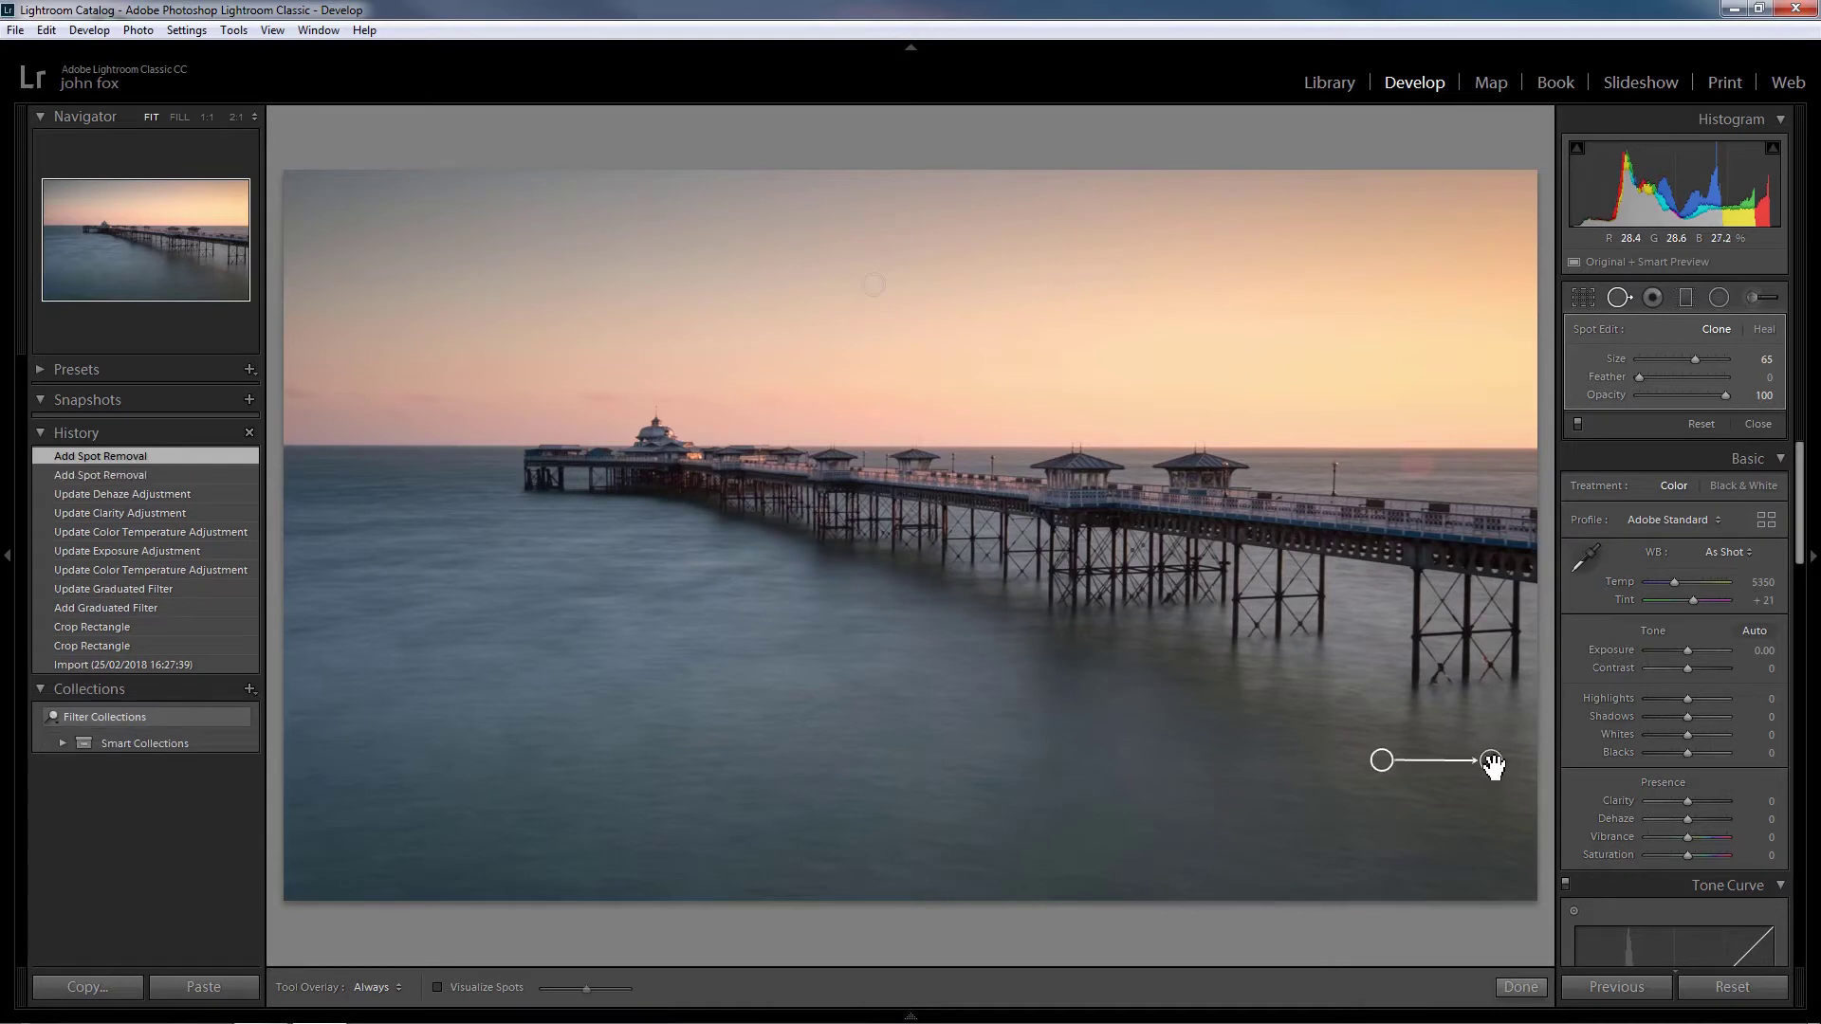
pyautogui.click(553, 791)
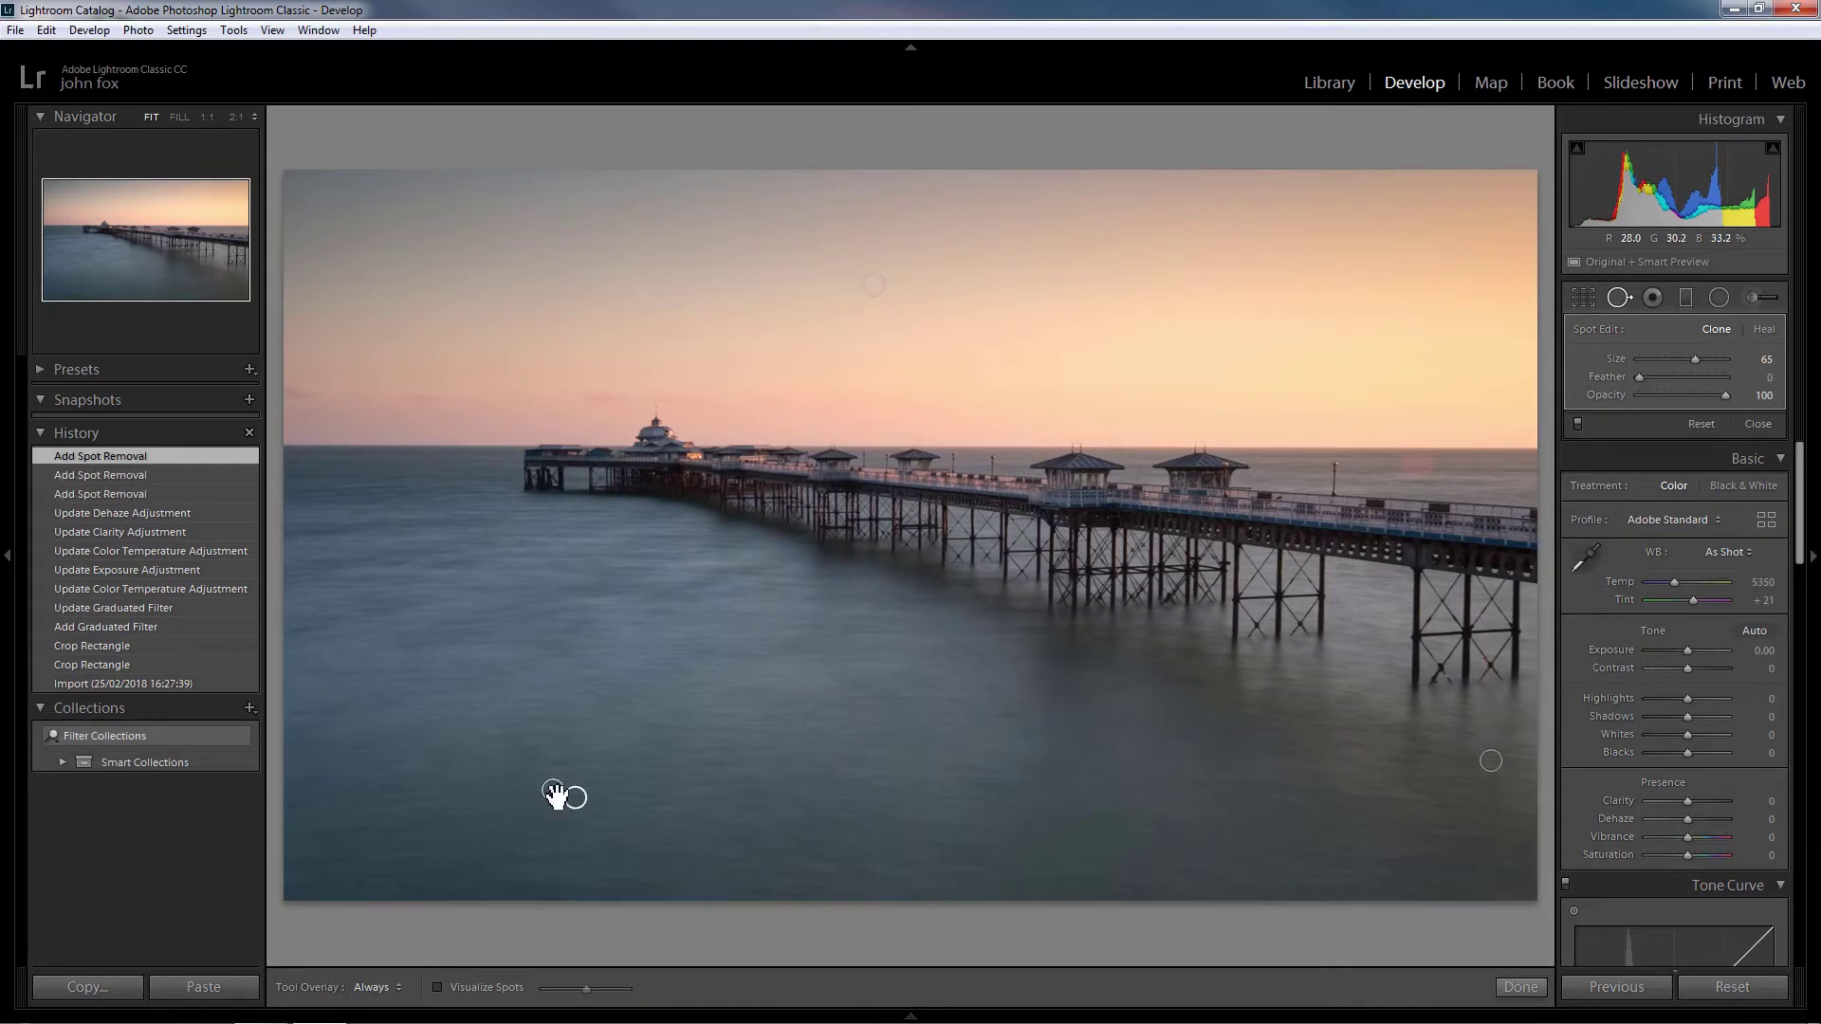
pyautogui.click(320, 670)
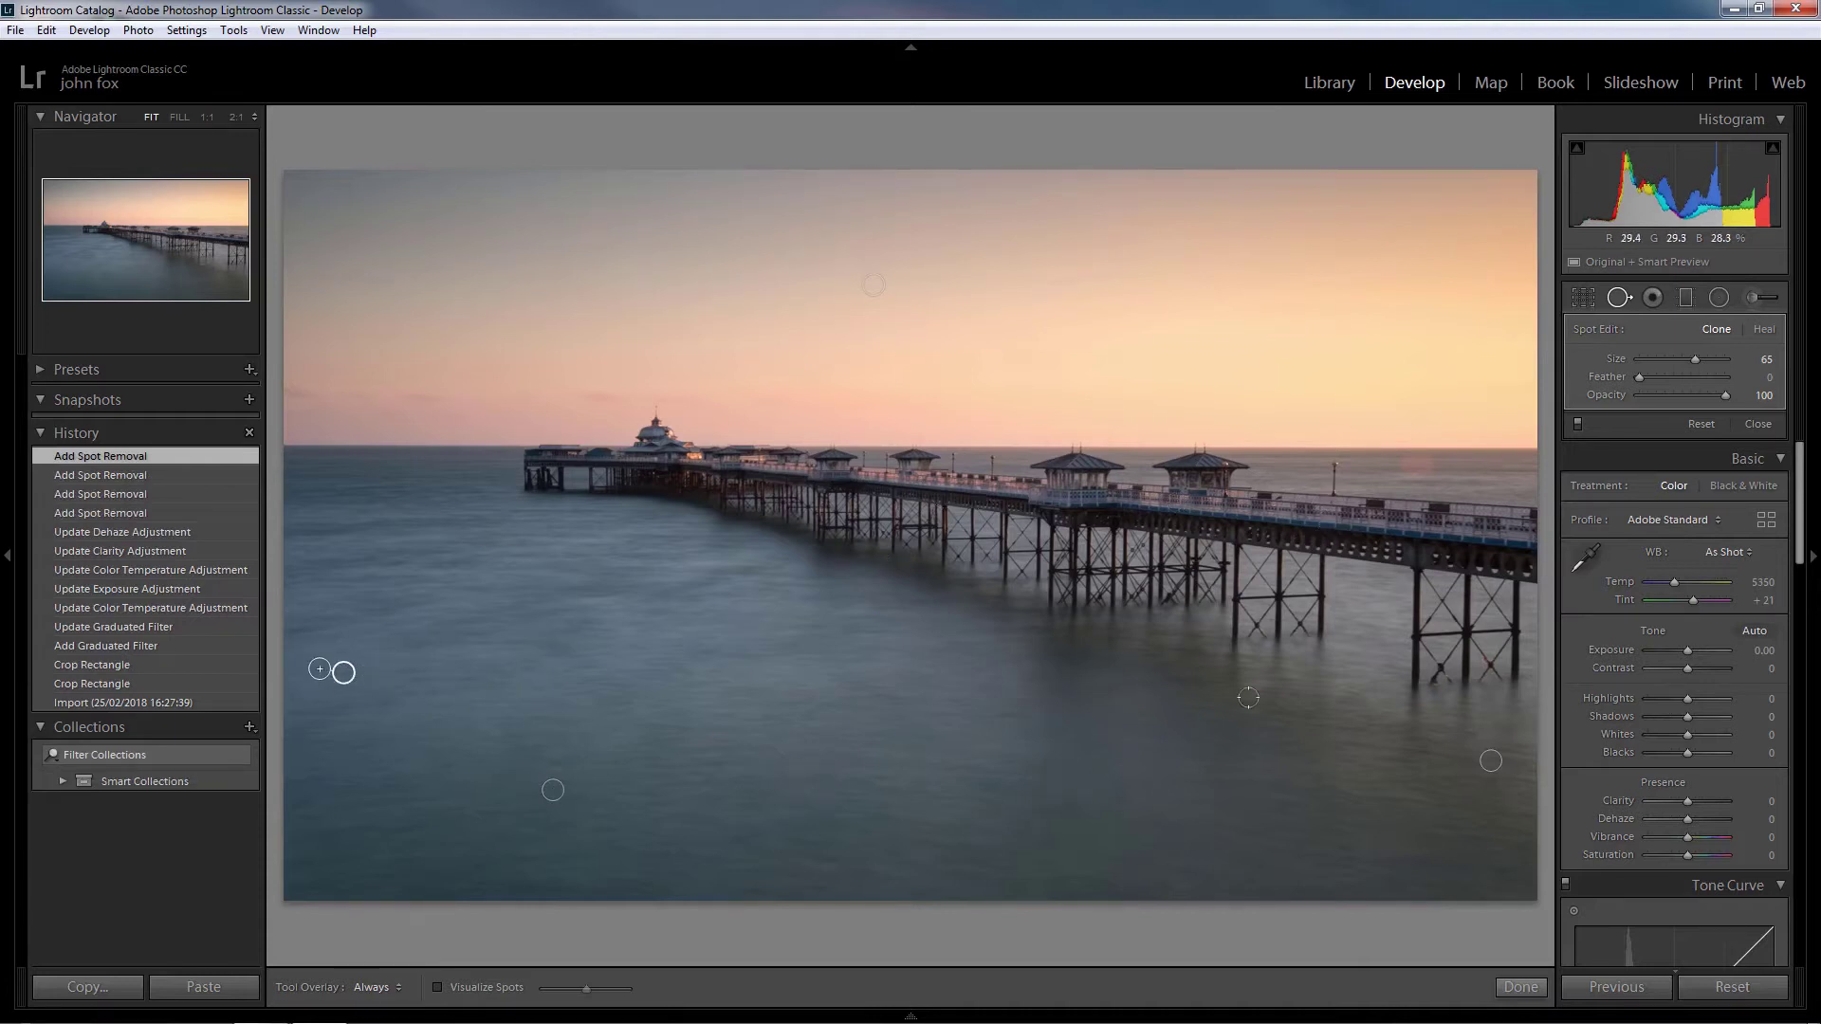
pyautogui.click(1521, 988)
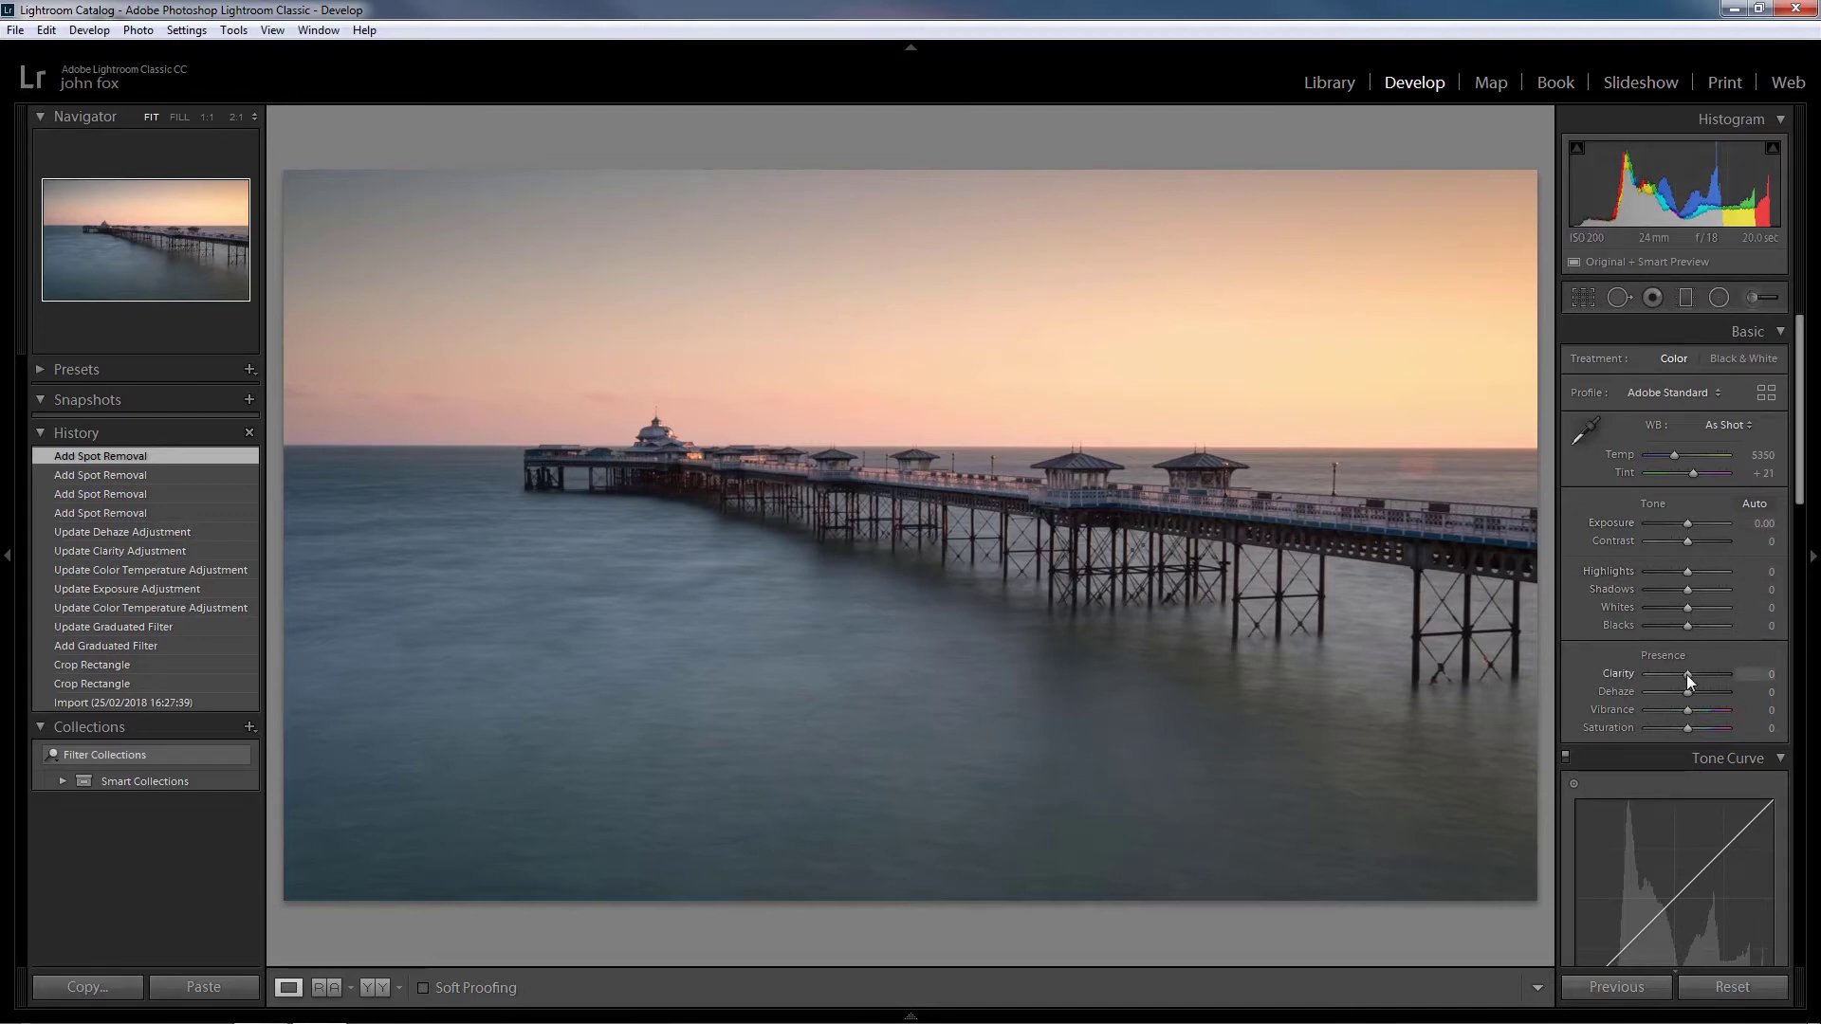
# Set the Basic panel's global Clarity to +29
pyautogui.moveTo(1687, 674); pyautogui.dragTo(1704, 673)
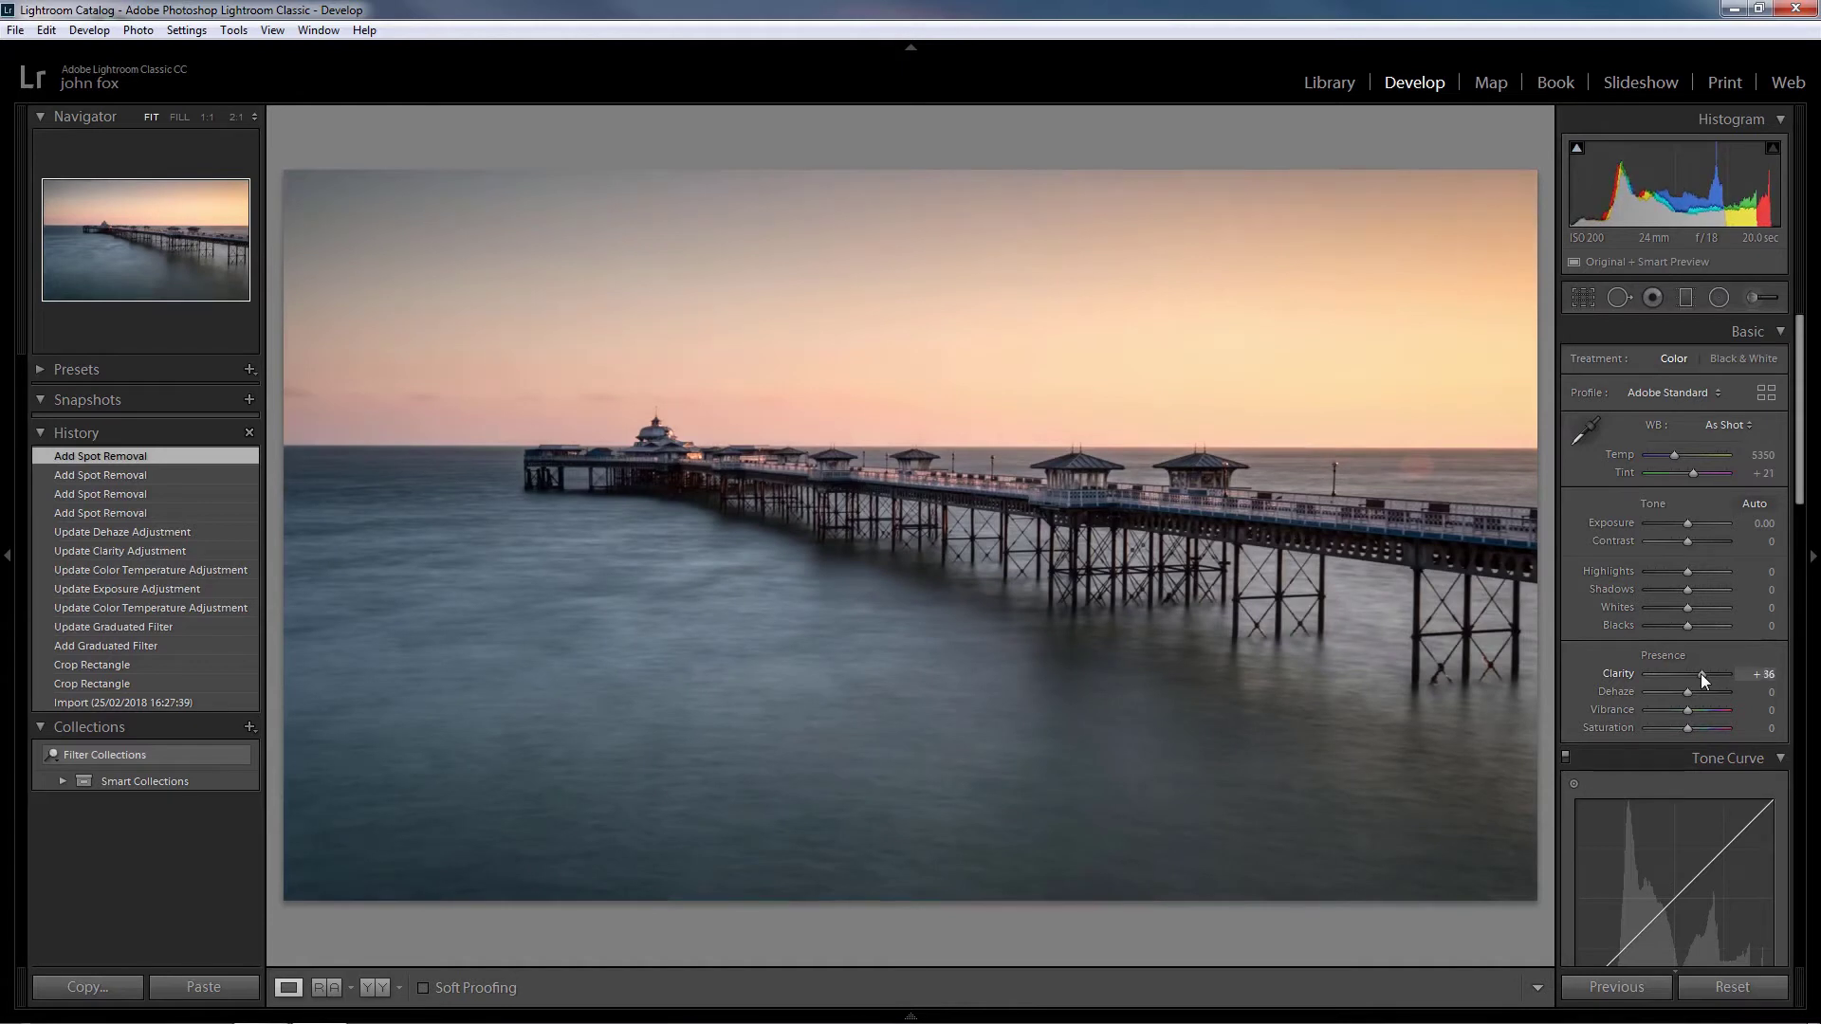
pyautogui.moveTo(1703, 675); pyautogui.dragTo(1699, 675)
pyautogui.moveTo(1698, 673); pyautogui.dragTo(1698, 674)
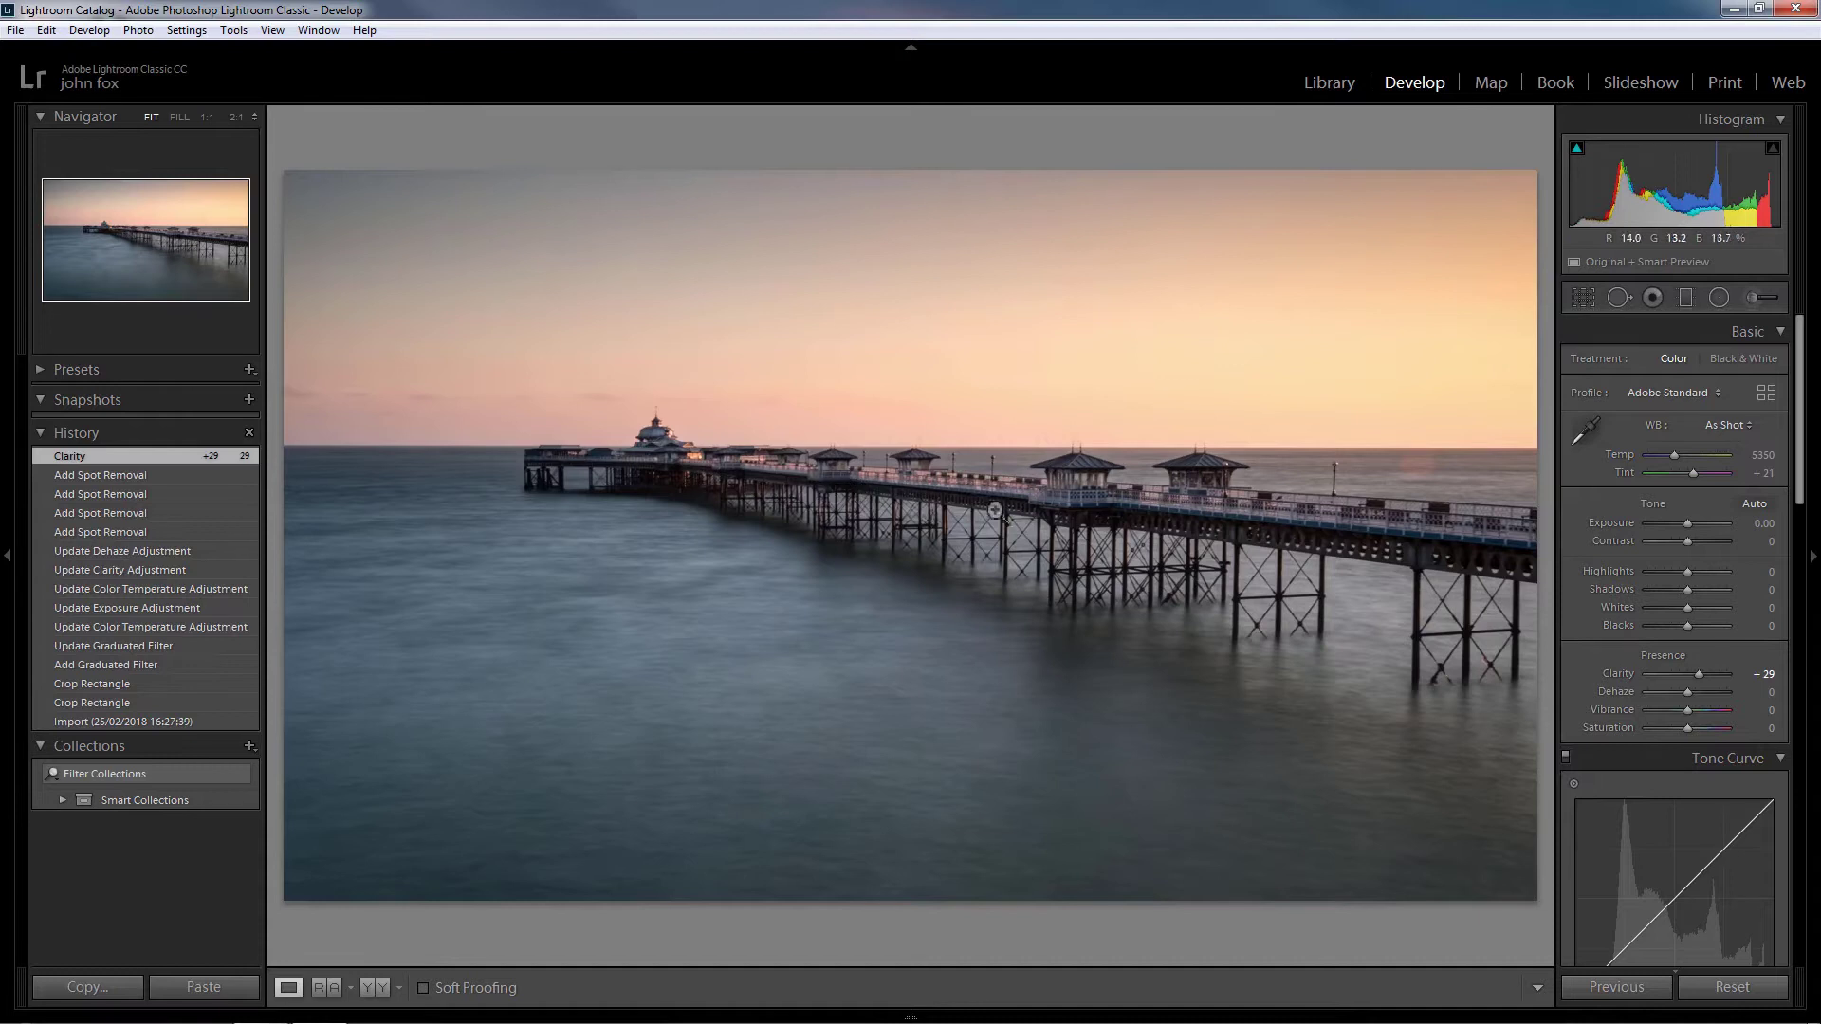
# At 1:1 zoom, try strong sharpening on the pier, then reset Sharpening Amount to 0
pyautogui.click(1194, 477)
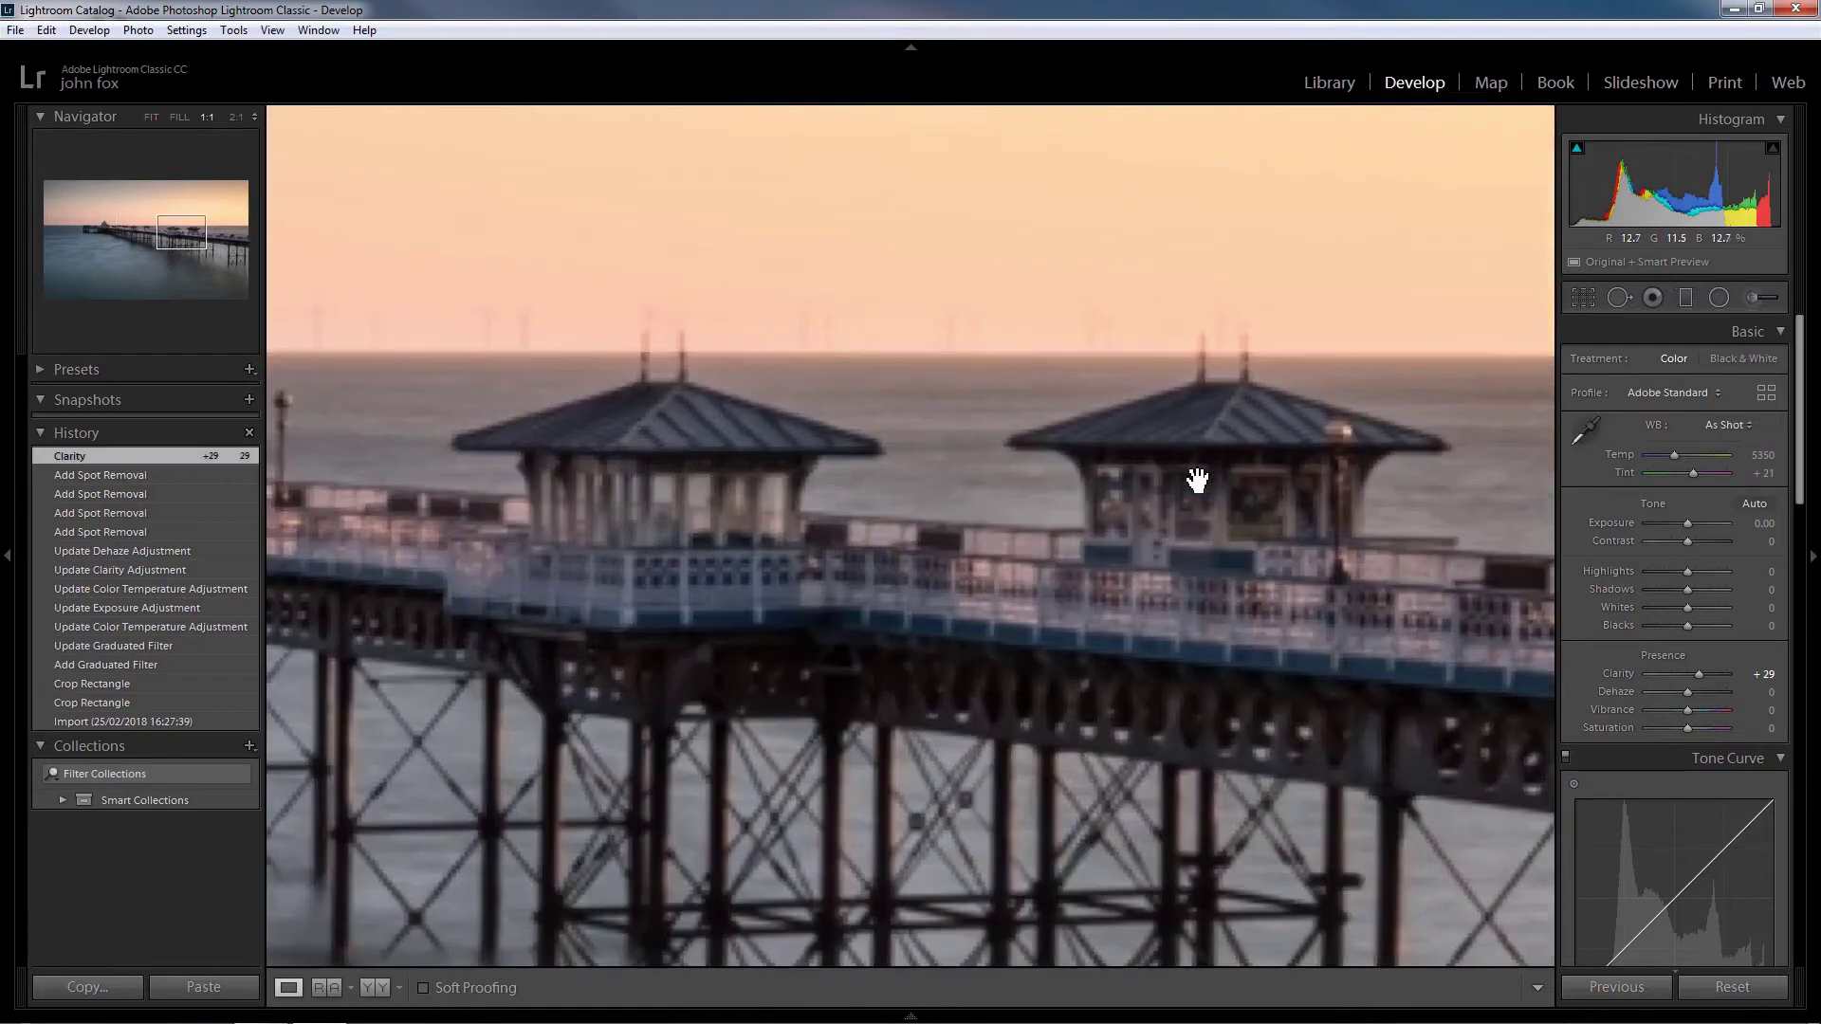
pyautogui.scroll(-10, 1630, 668)
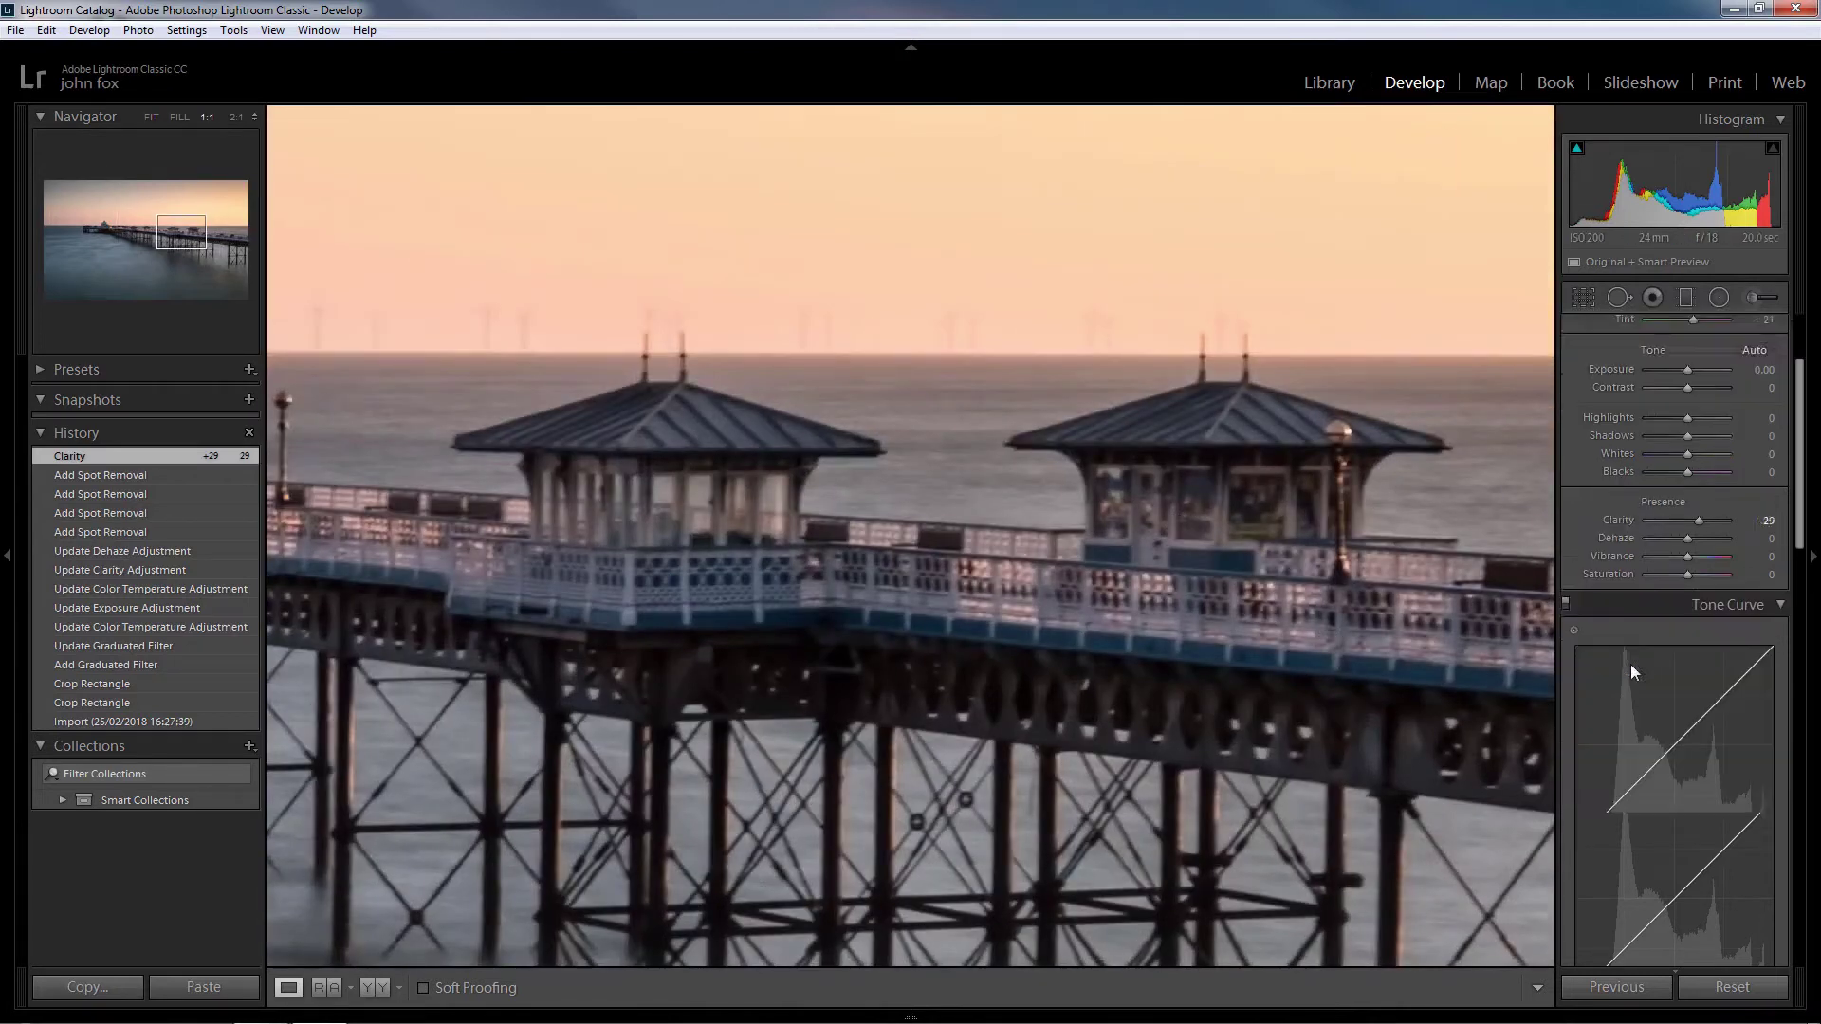
pyautogui.scroll(-2, 1635, 670)
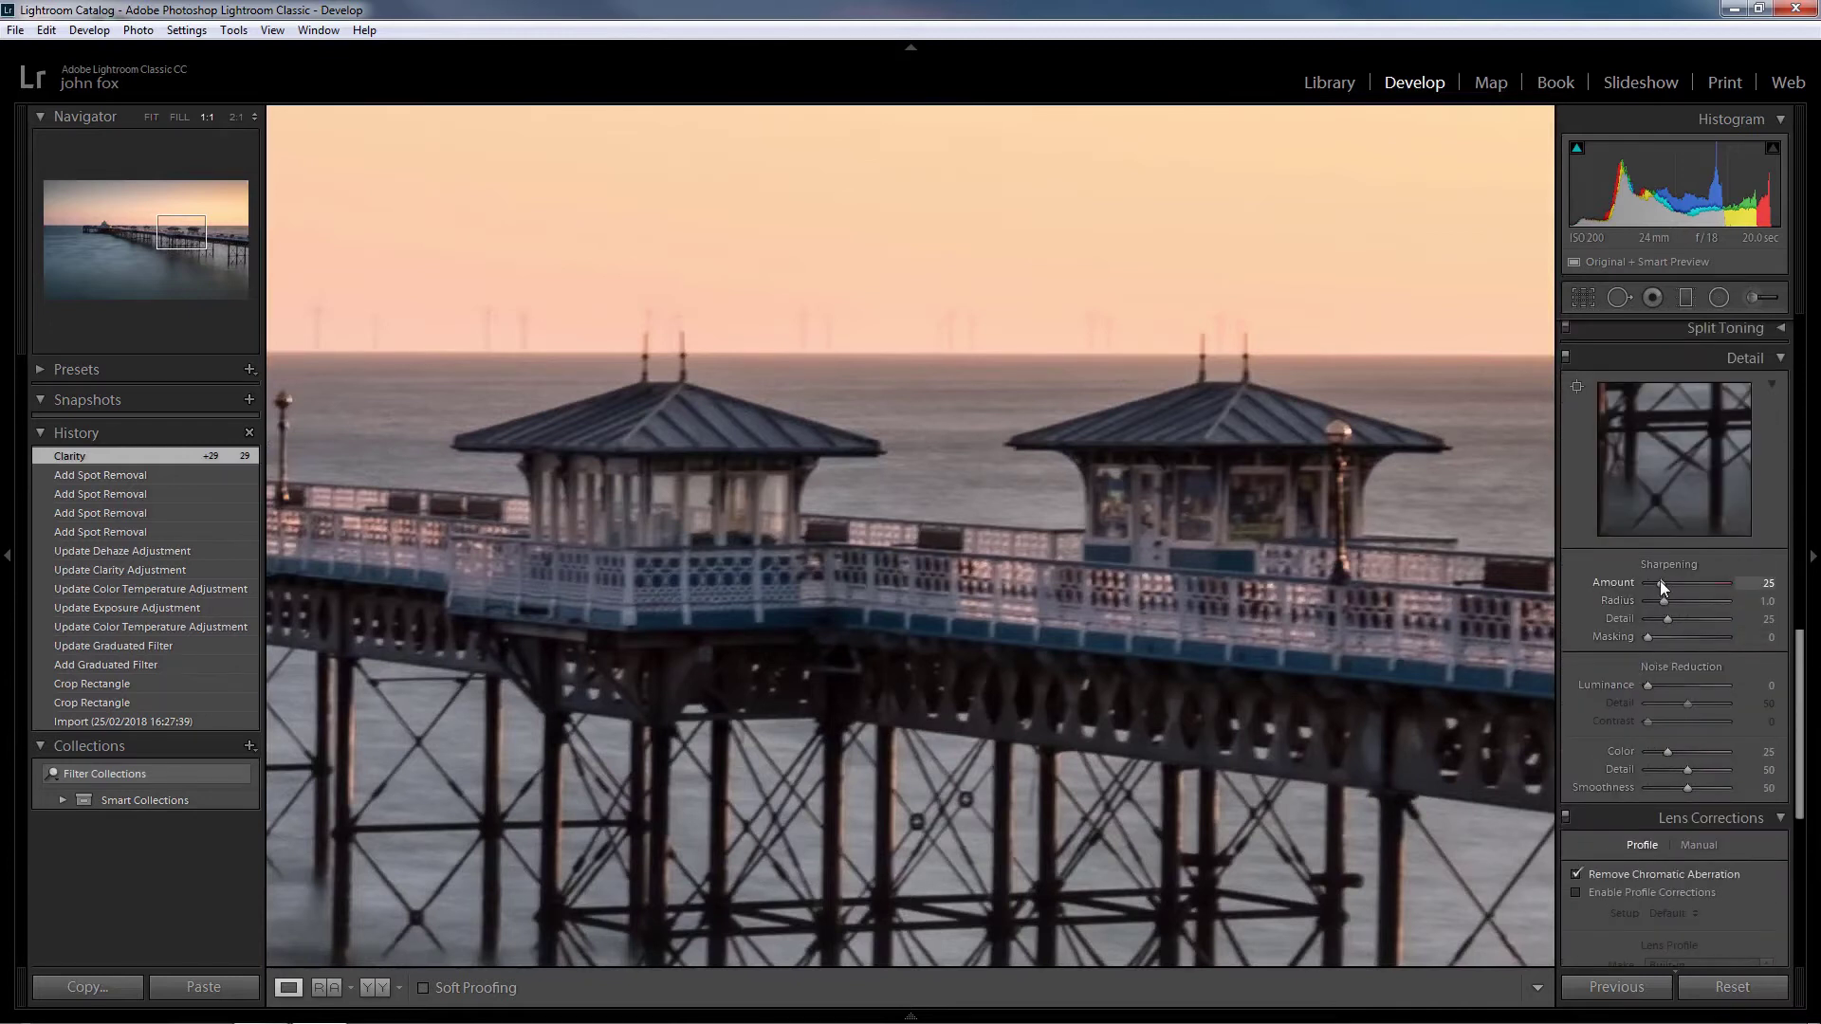
pyautogui.moveTo(1660, 581); pyautogui.dragTo(1732, 583)
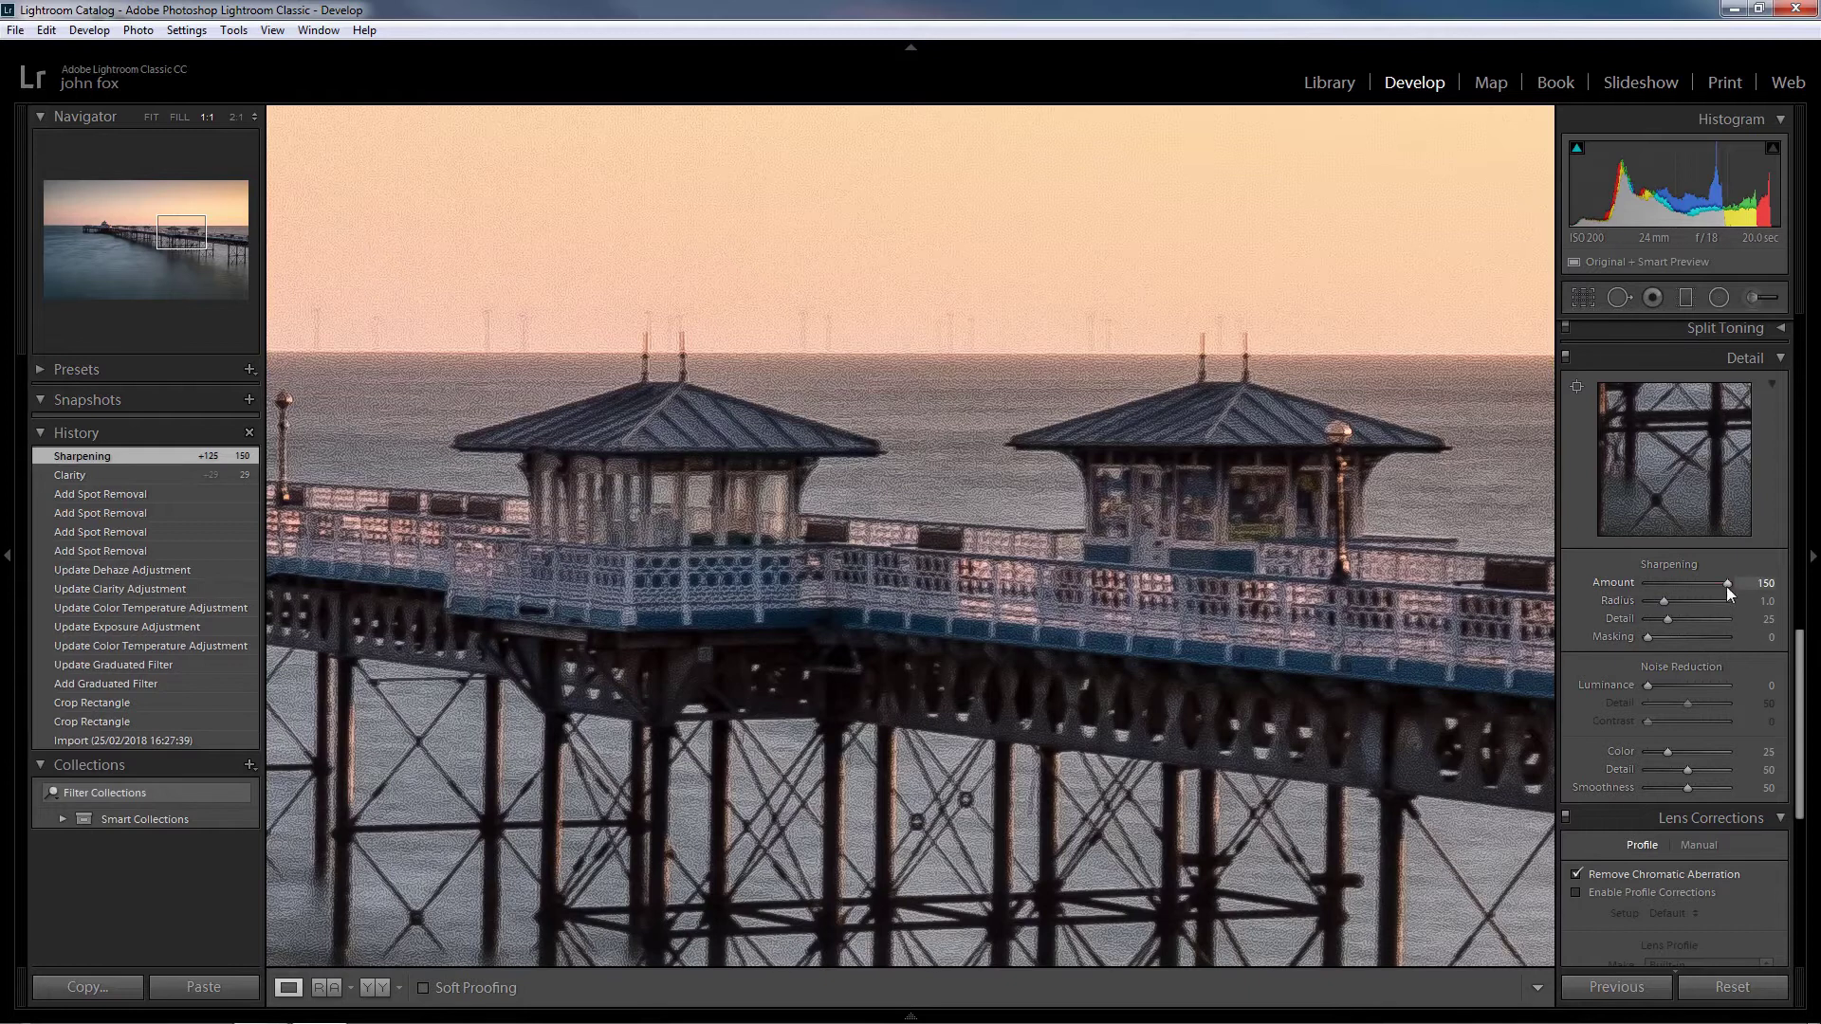
pyautogui.moveTo(1727, 583); pyautogui.dragTo(1623, 606)
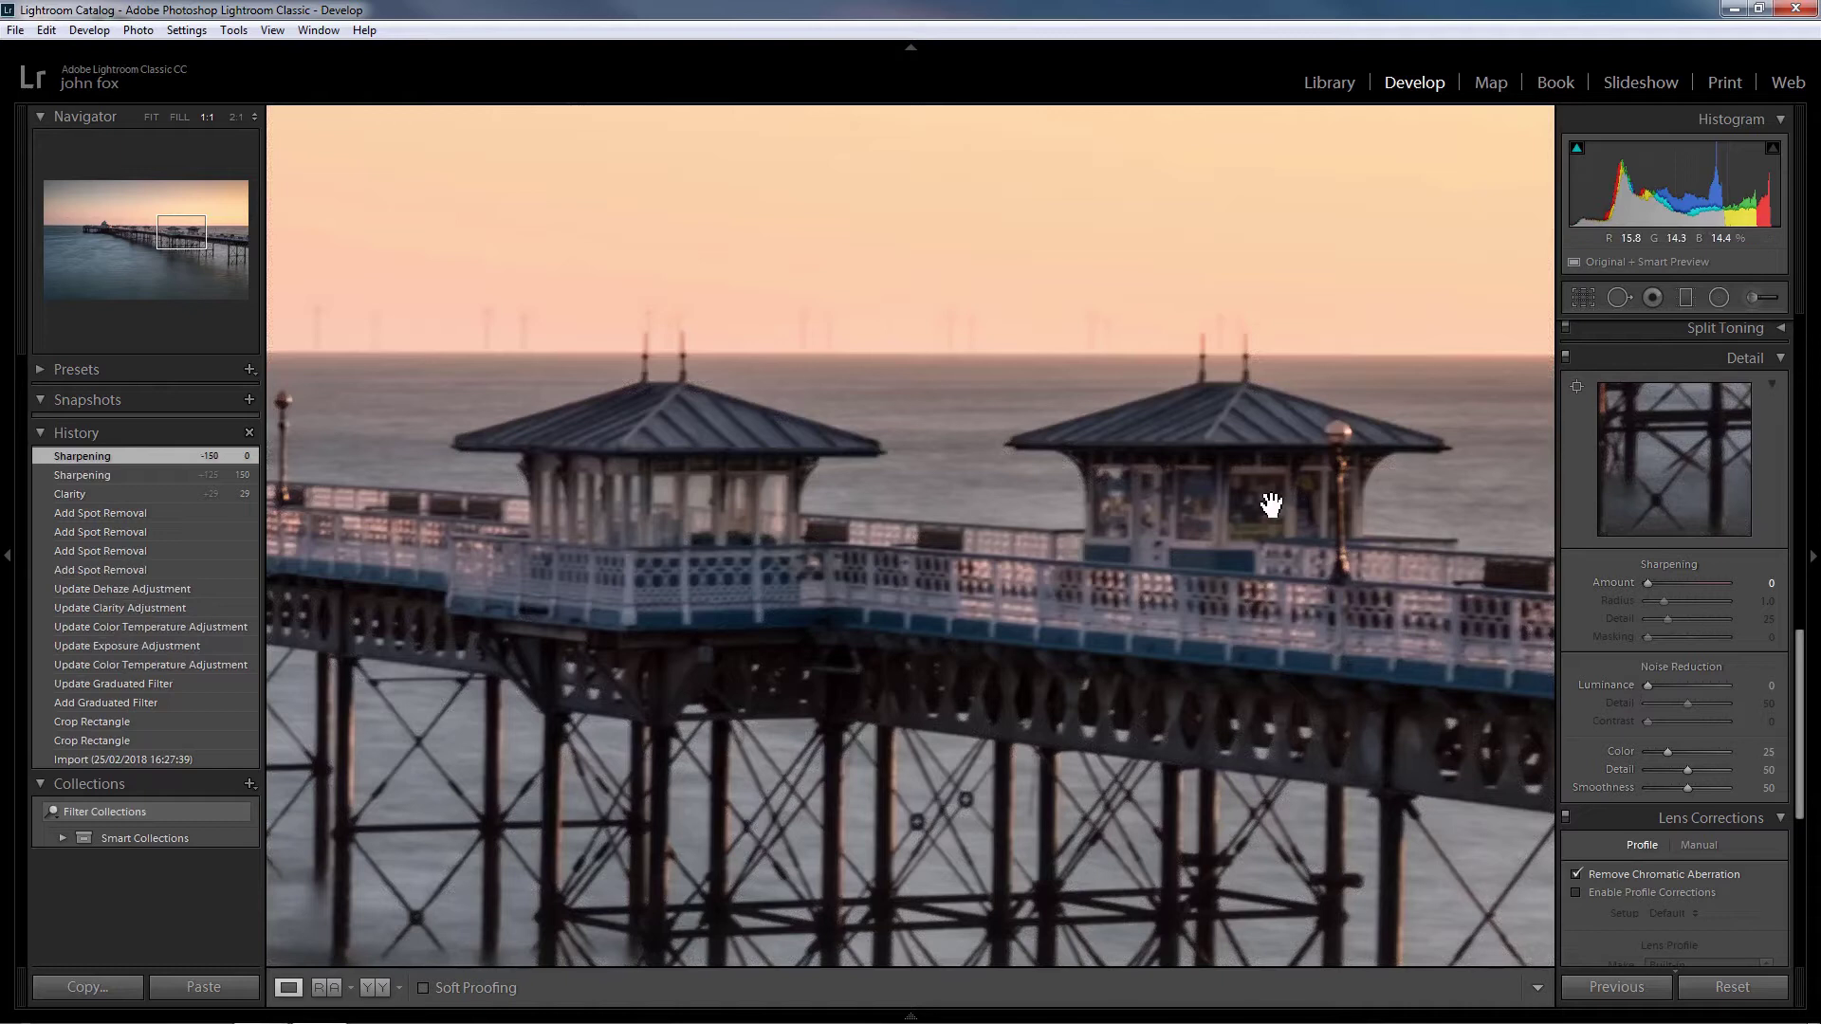
pyautogui.click(1056, 460)
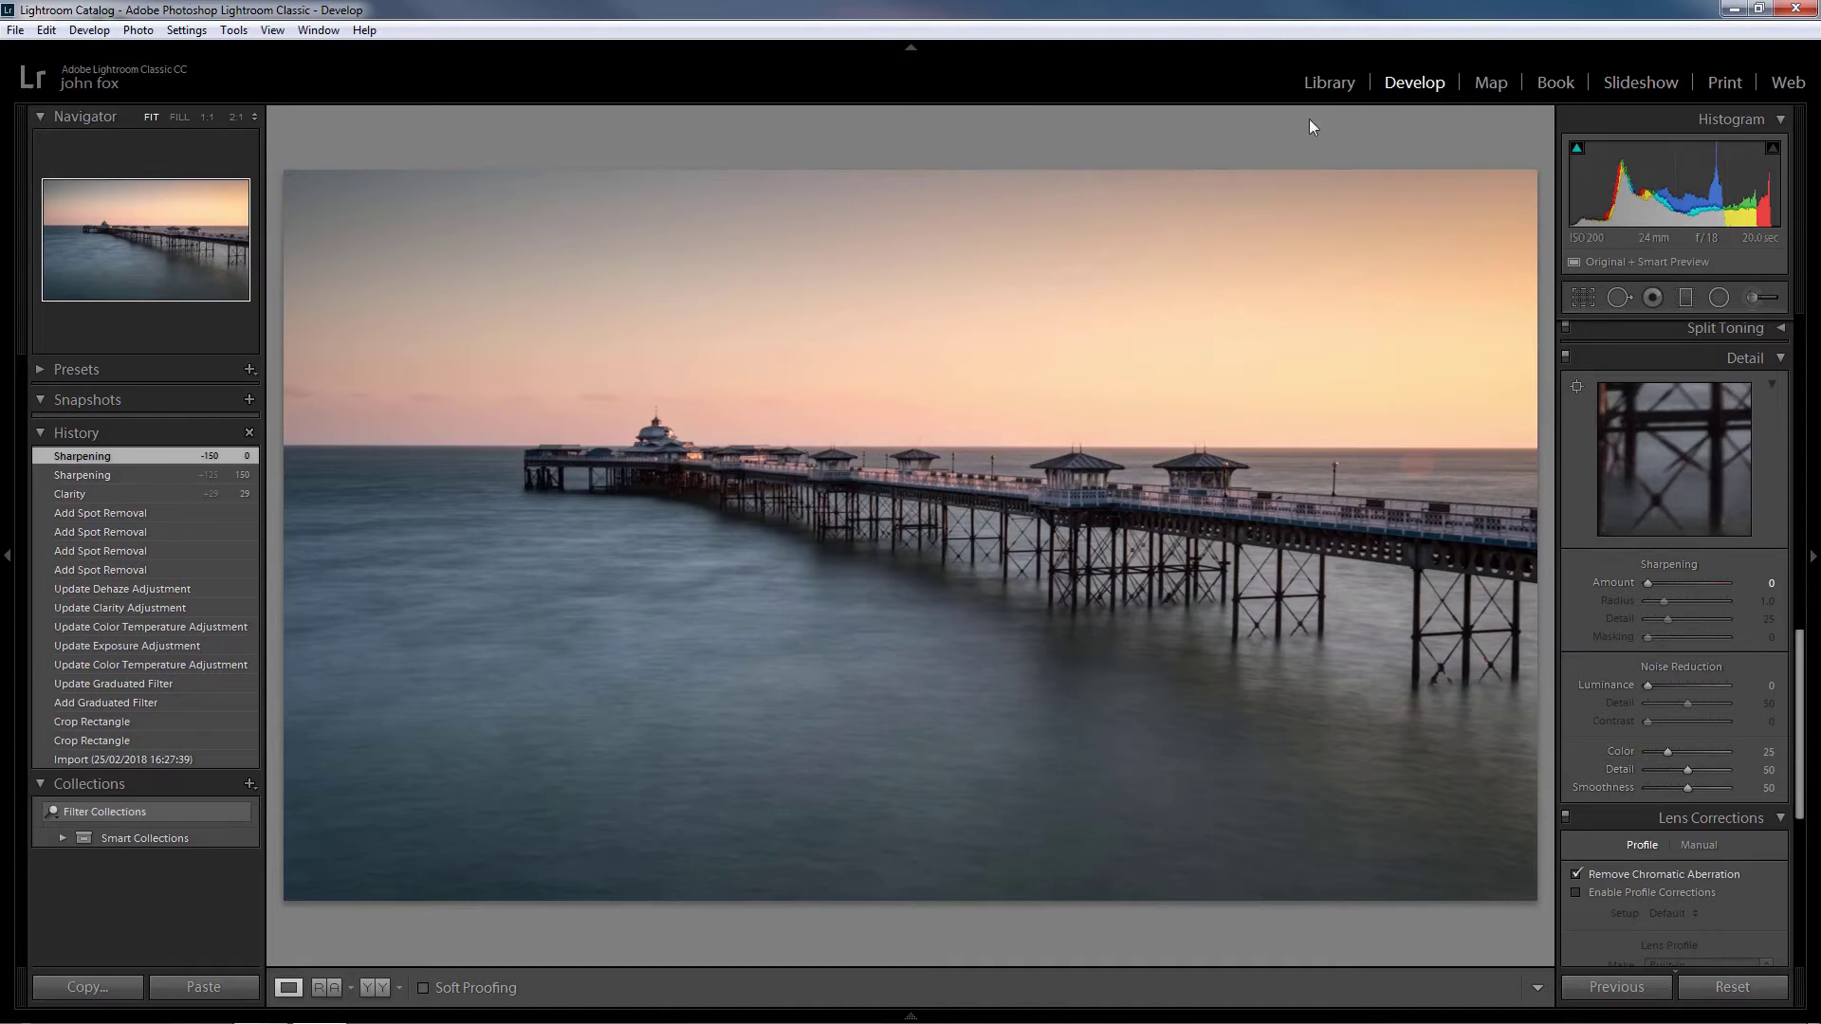
# From the Library, send the photo to Edit in Adobe Photoshop CC 2018
pyautogui.click(1326, 85)
pyautogui.rightClick(830, 501)
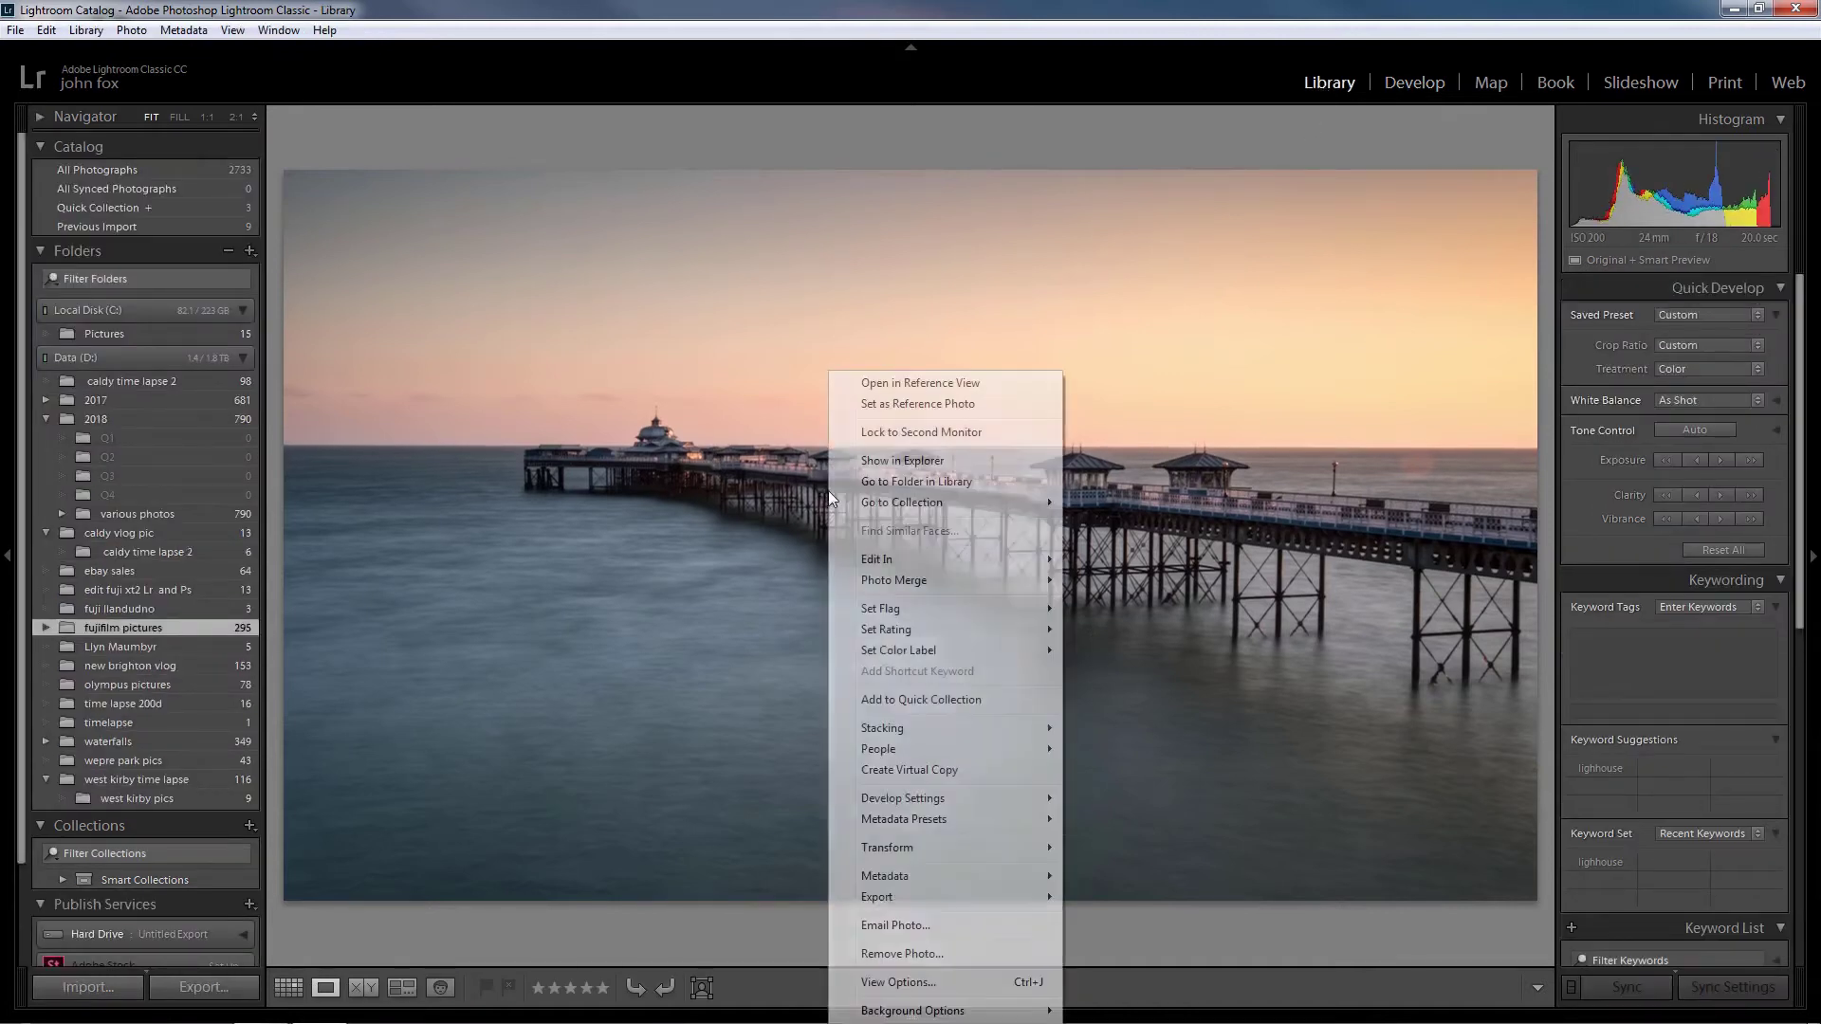
pyautogui.moveTo(885, 569)
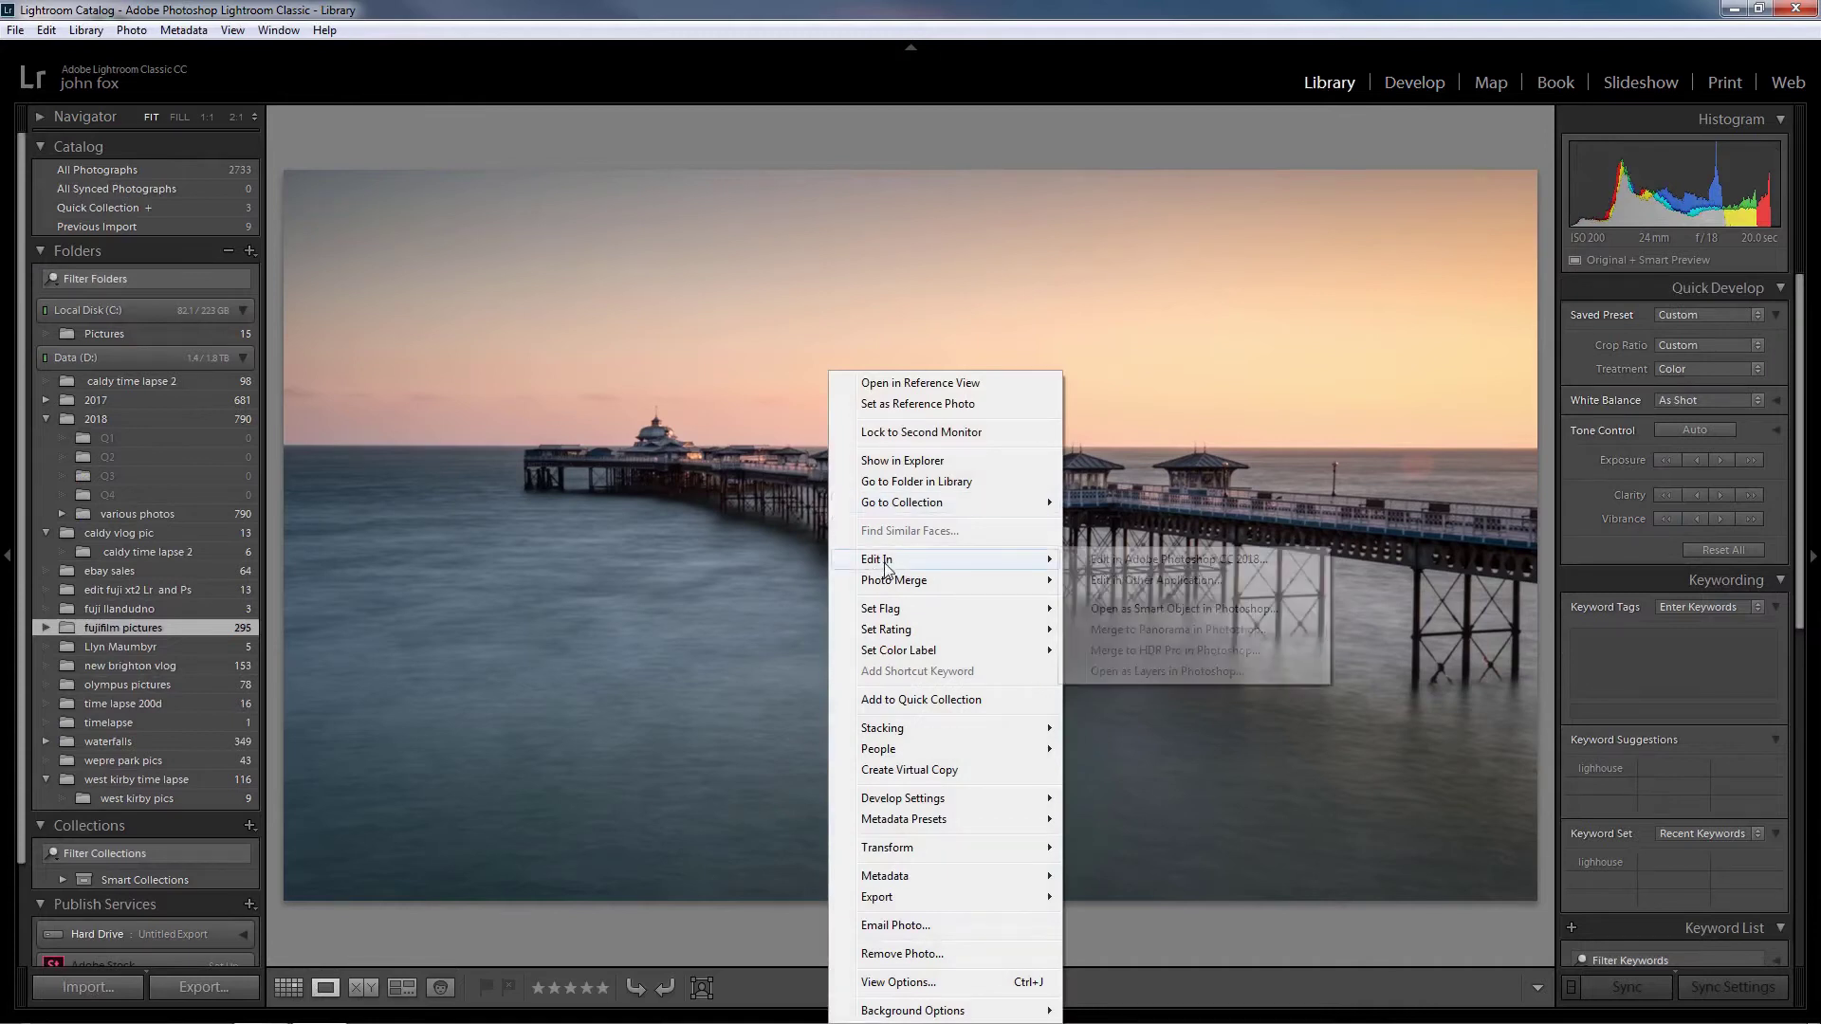
pyautogui.click(1191, 568)
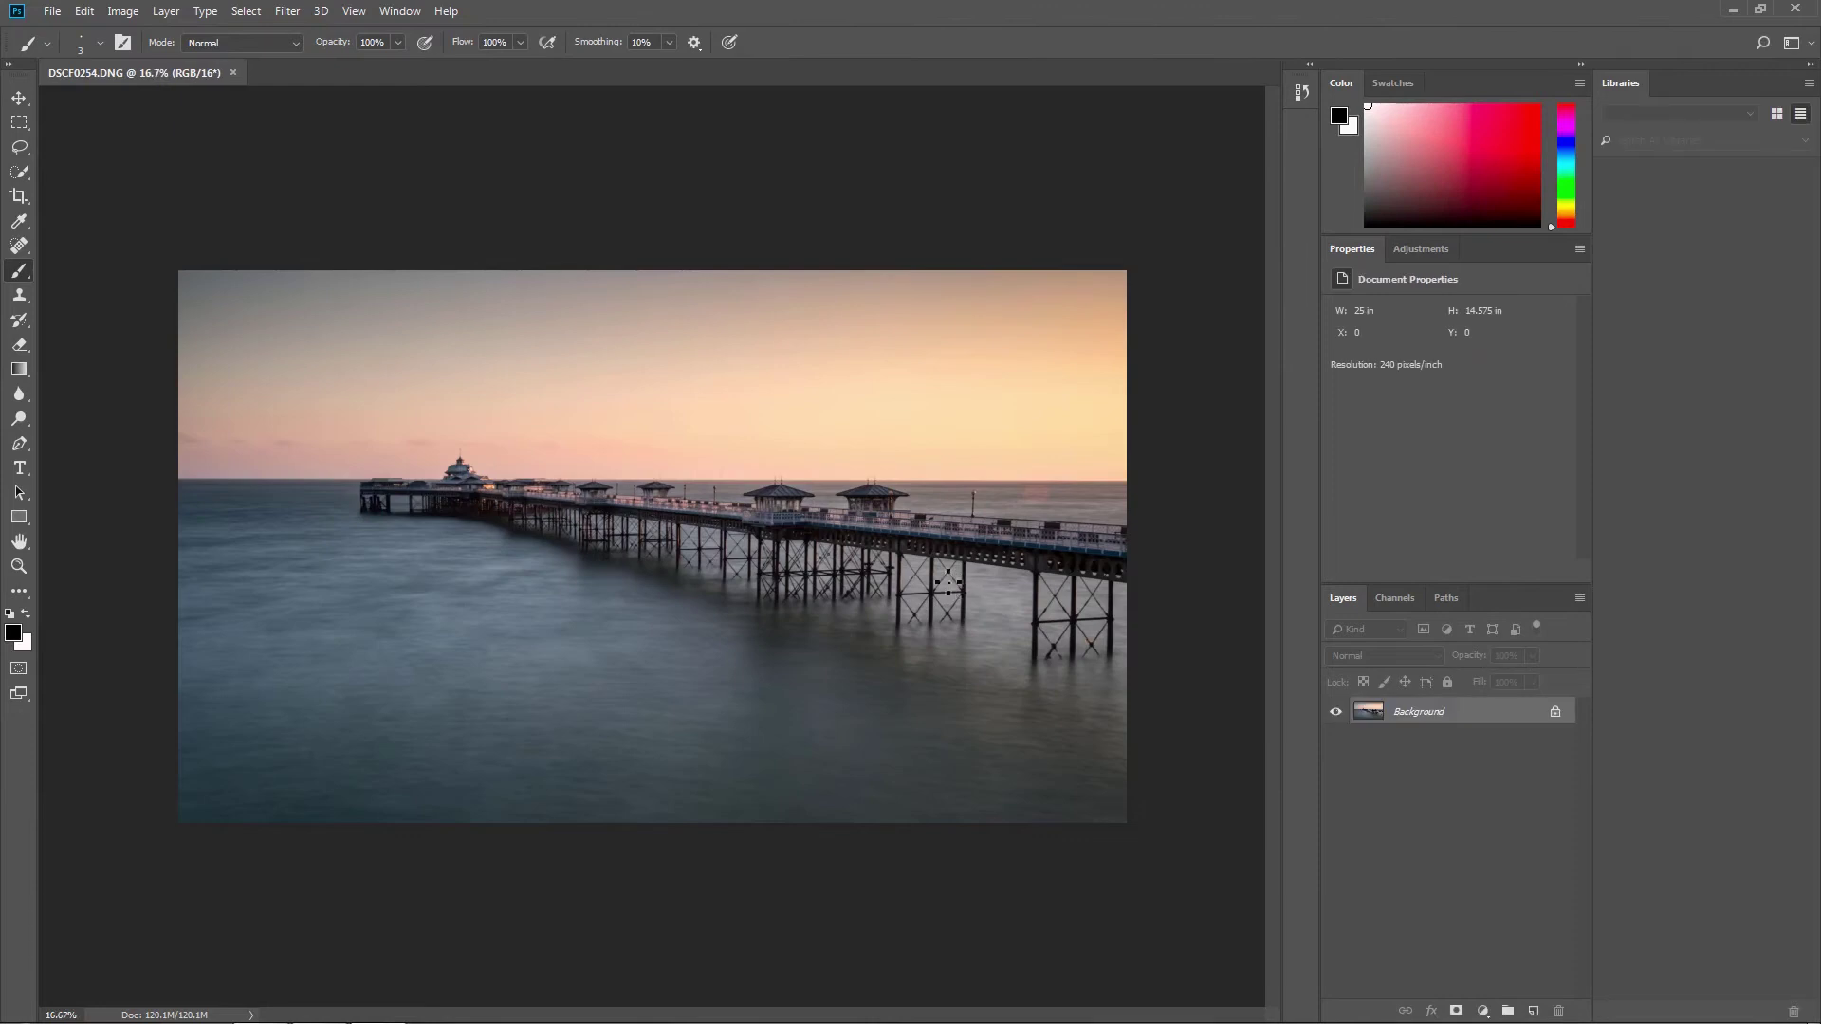
# Apply Unsharp Mask with Amount 150%, Radius 1.0 pixel and Threshold 1
pyautogui.click(288, 13)
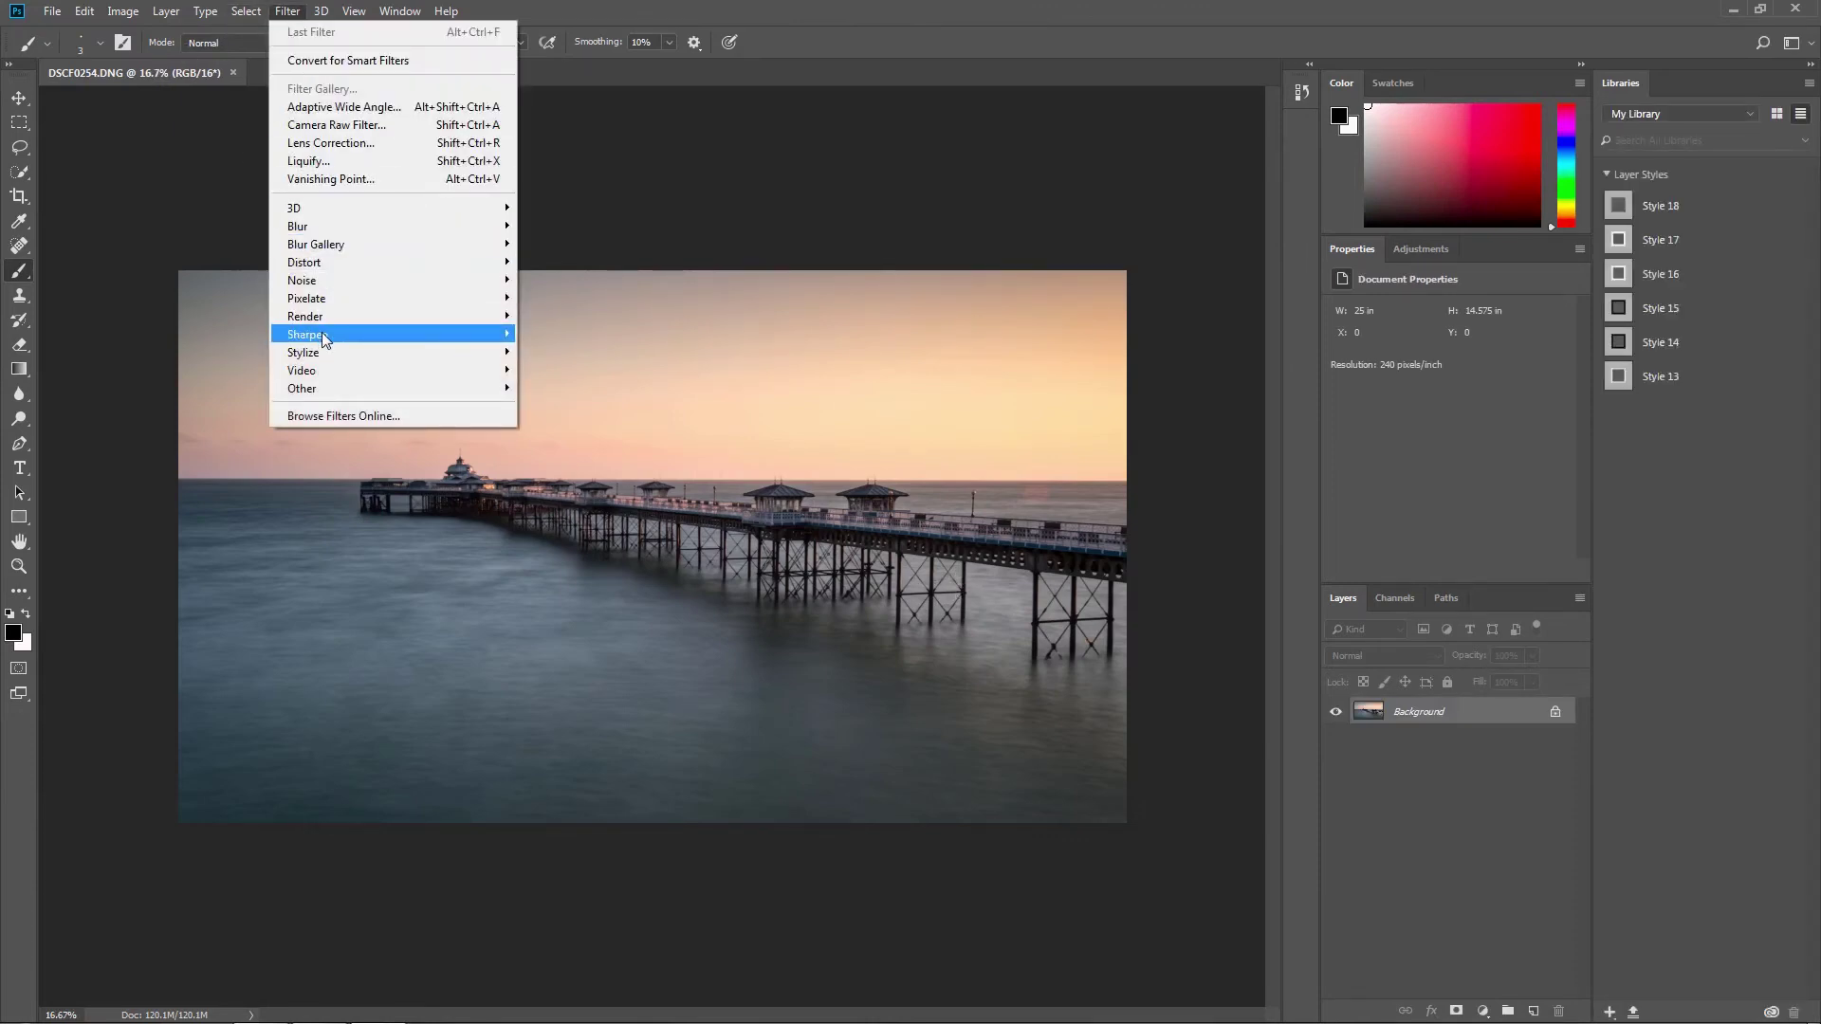
pyautogui.moveTo(322, 334)
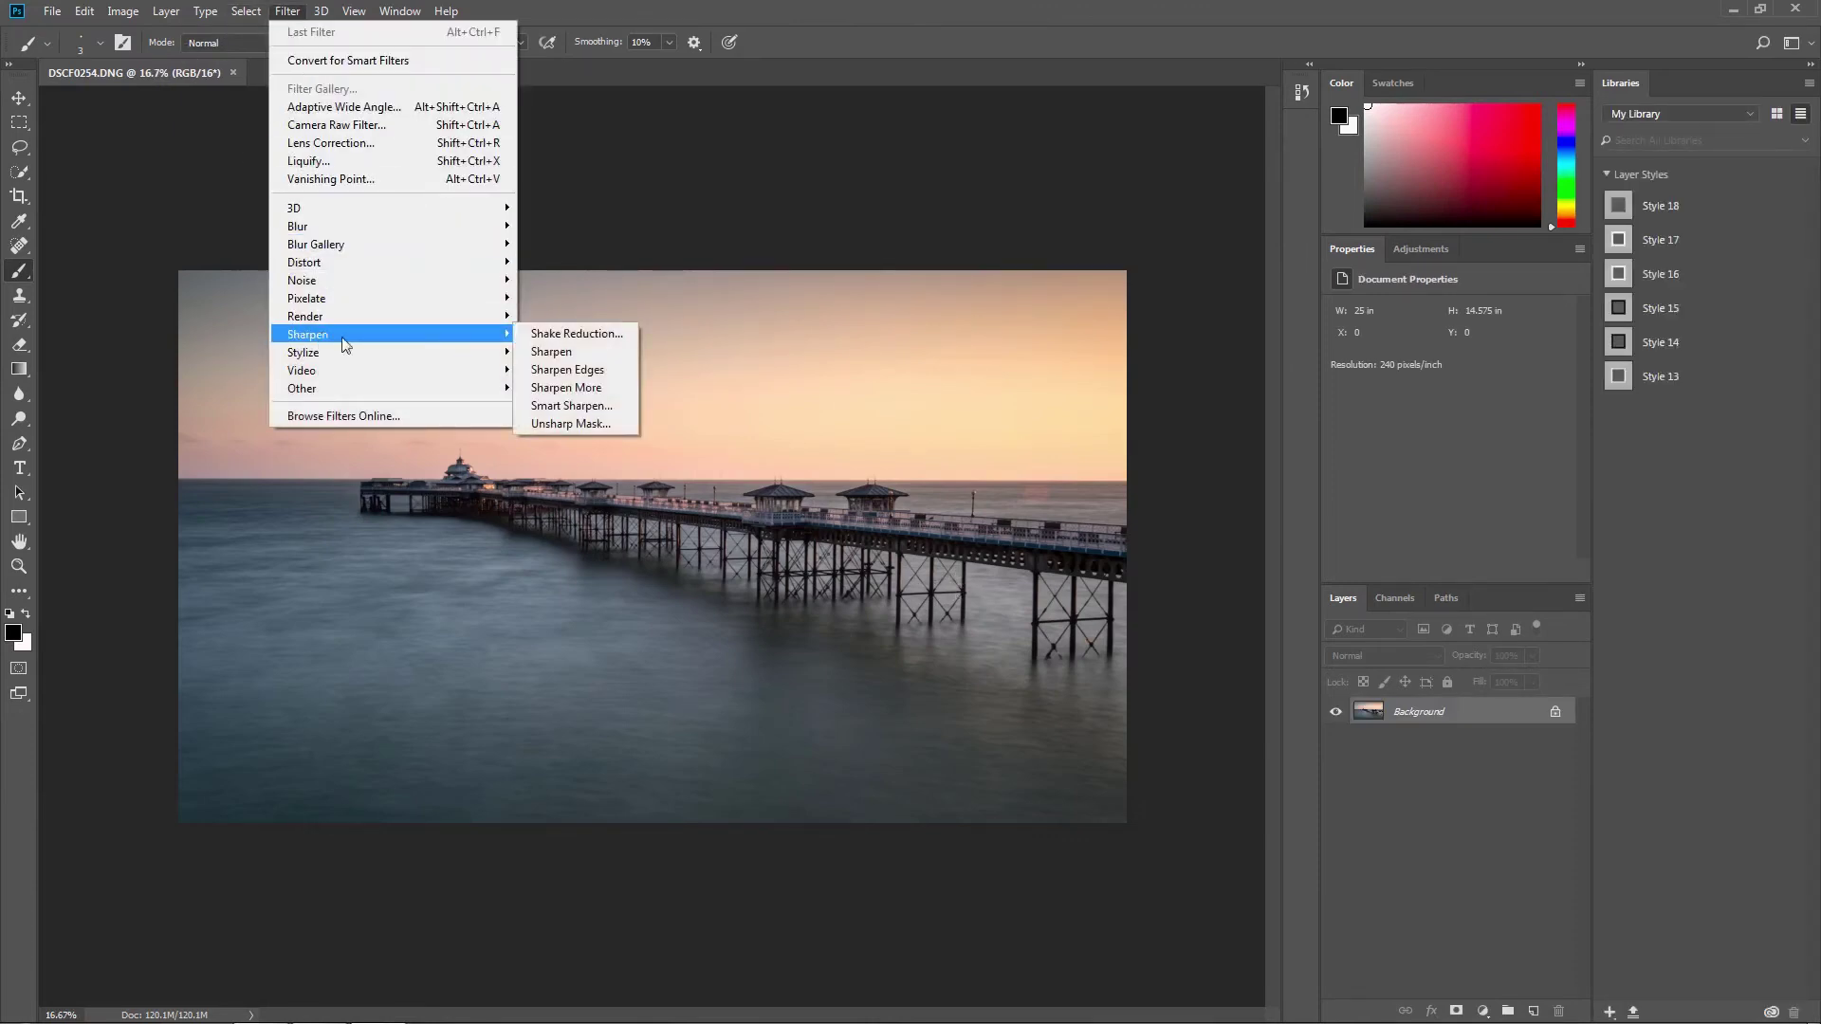
pyautogui.click(576, 425)
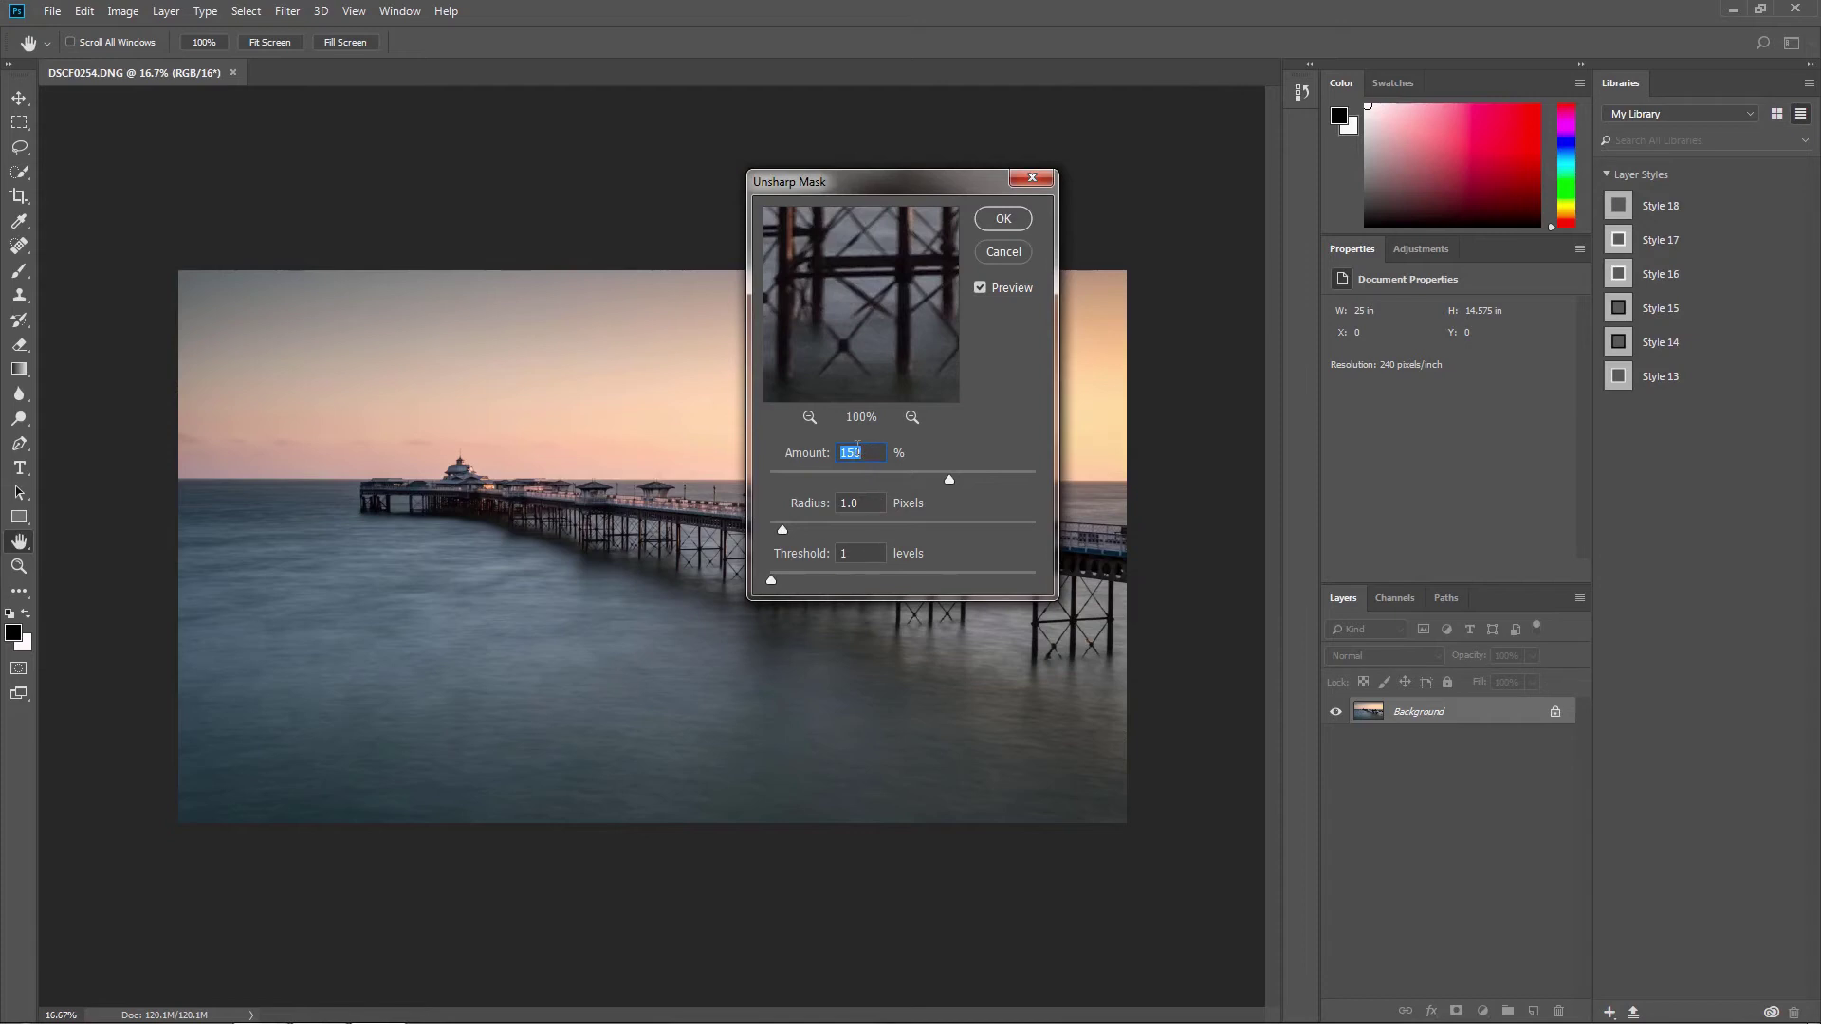
pyautogui.click(1003, 219)
pyautogui.press('b')
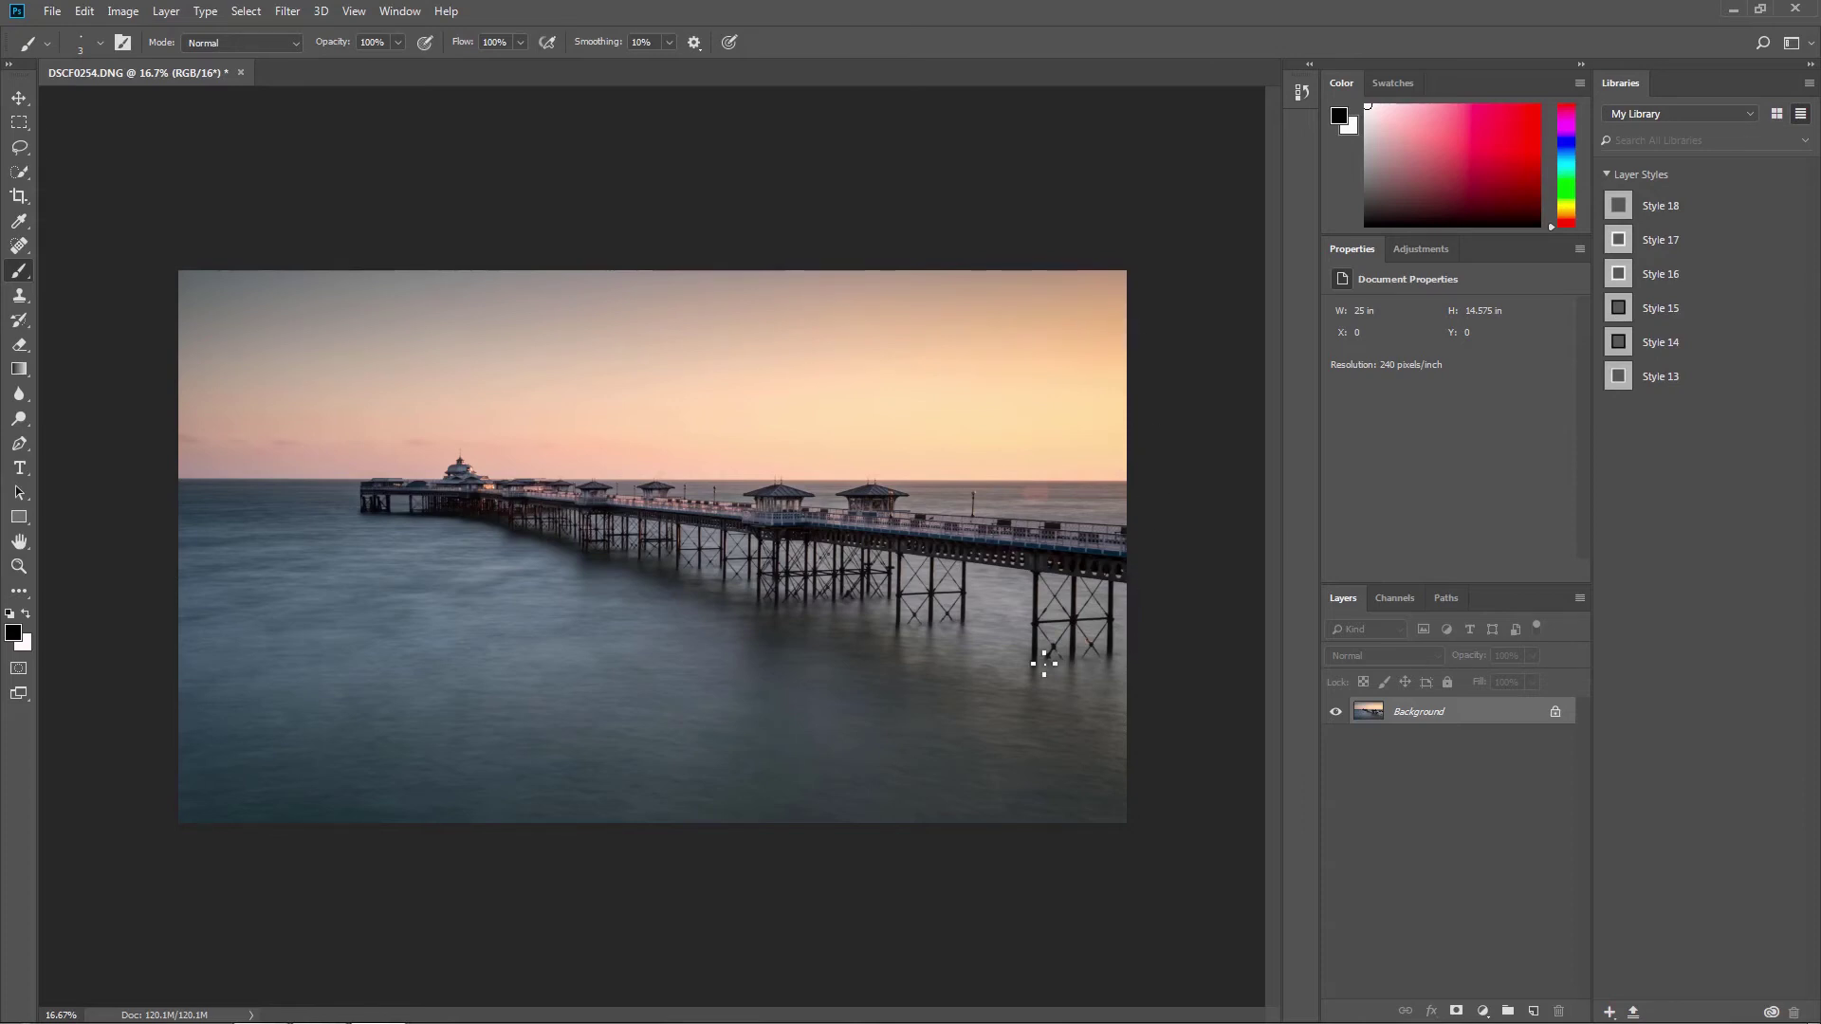
# Convert the Background into Layer 0 and open its Layer Style options
pyautogui.doubleClick(1427, 718)
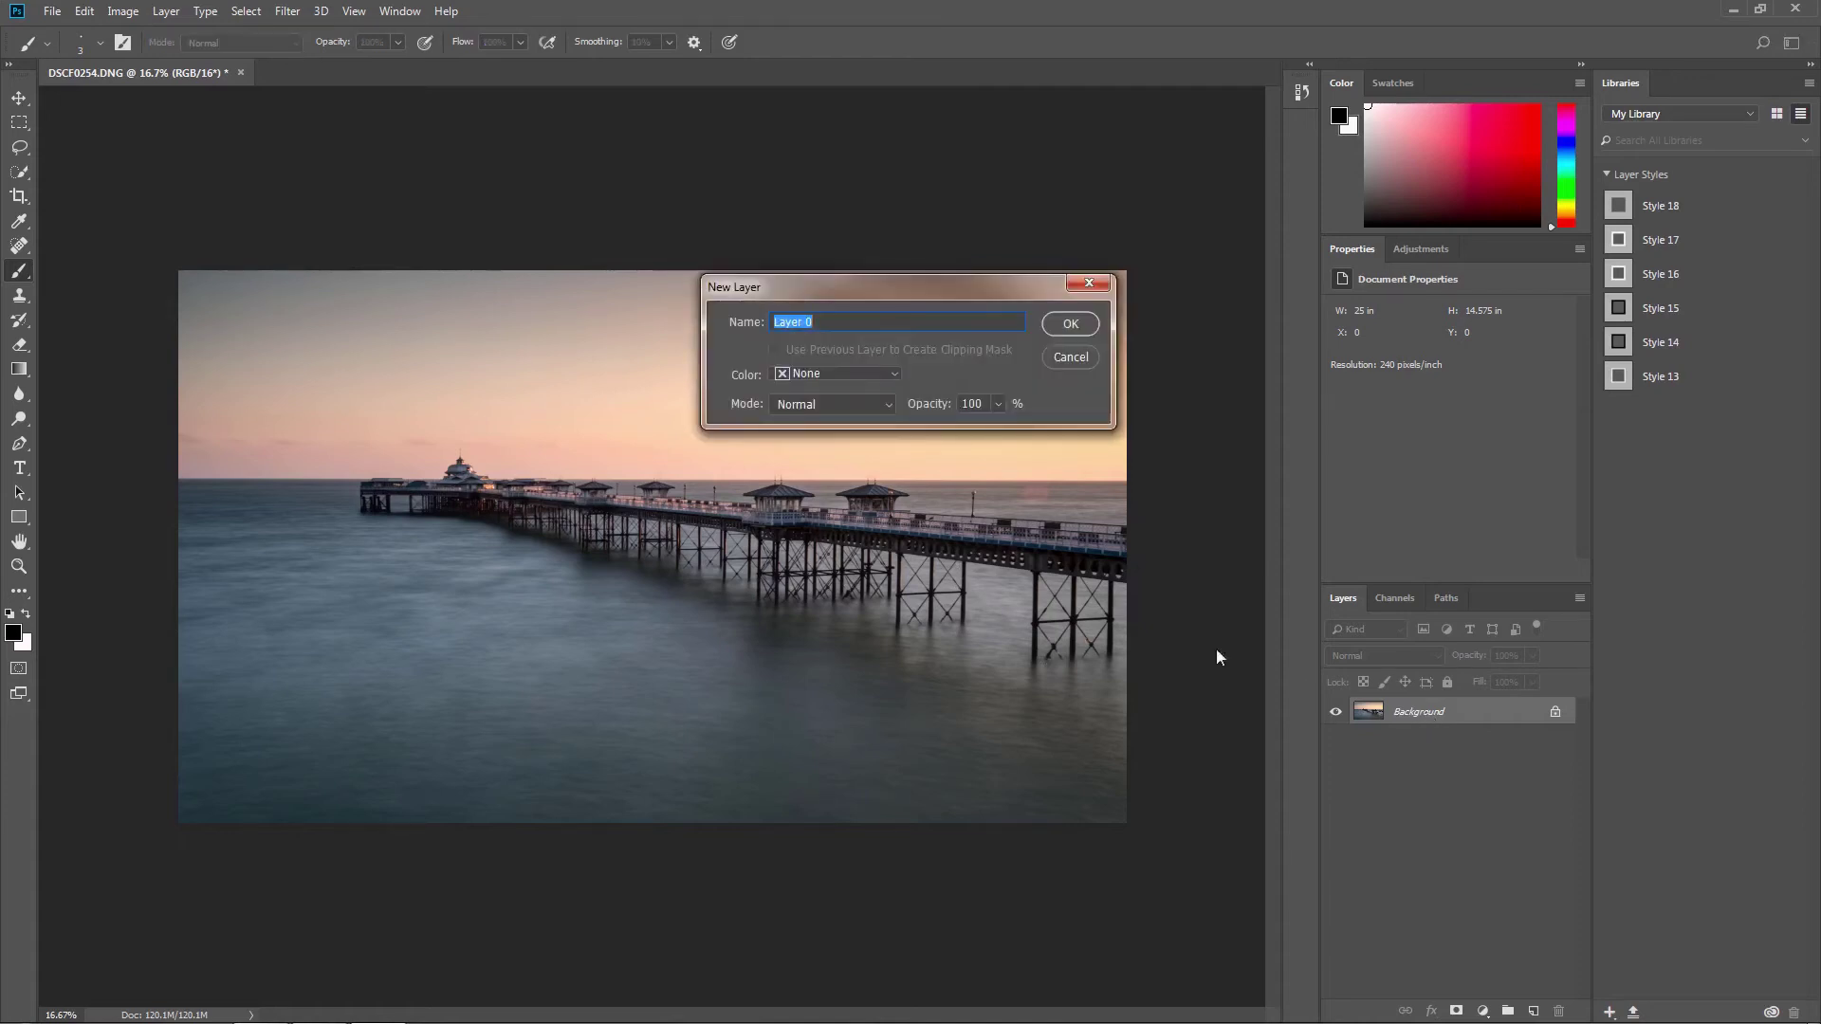
pyautogui.click(1078, 322)
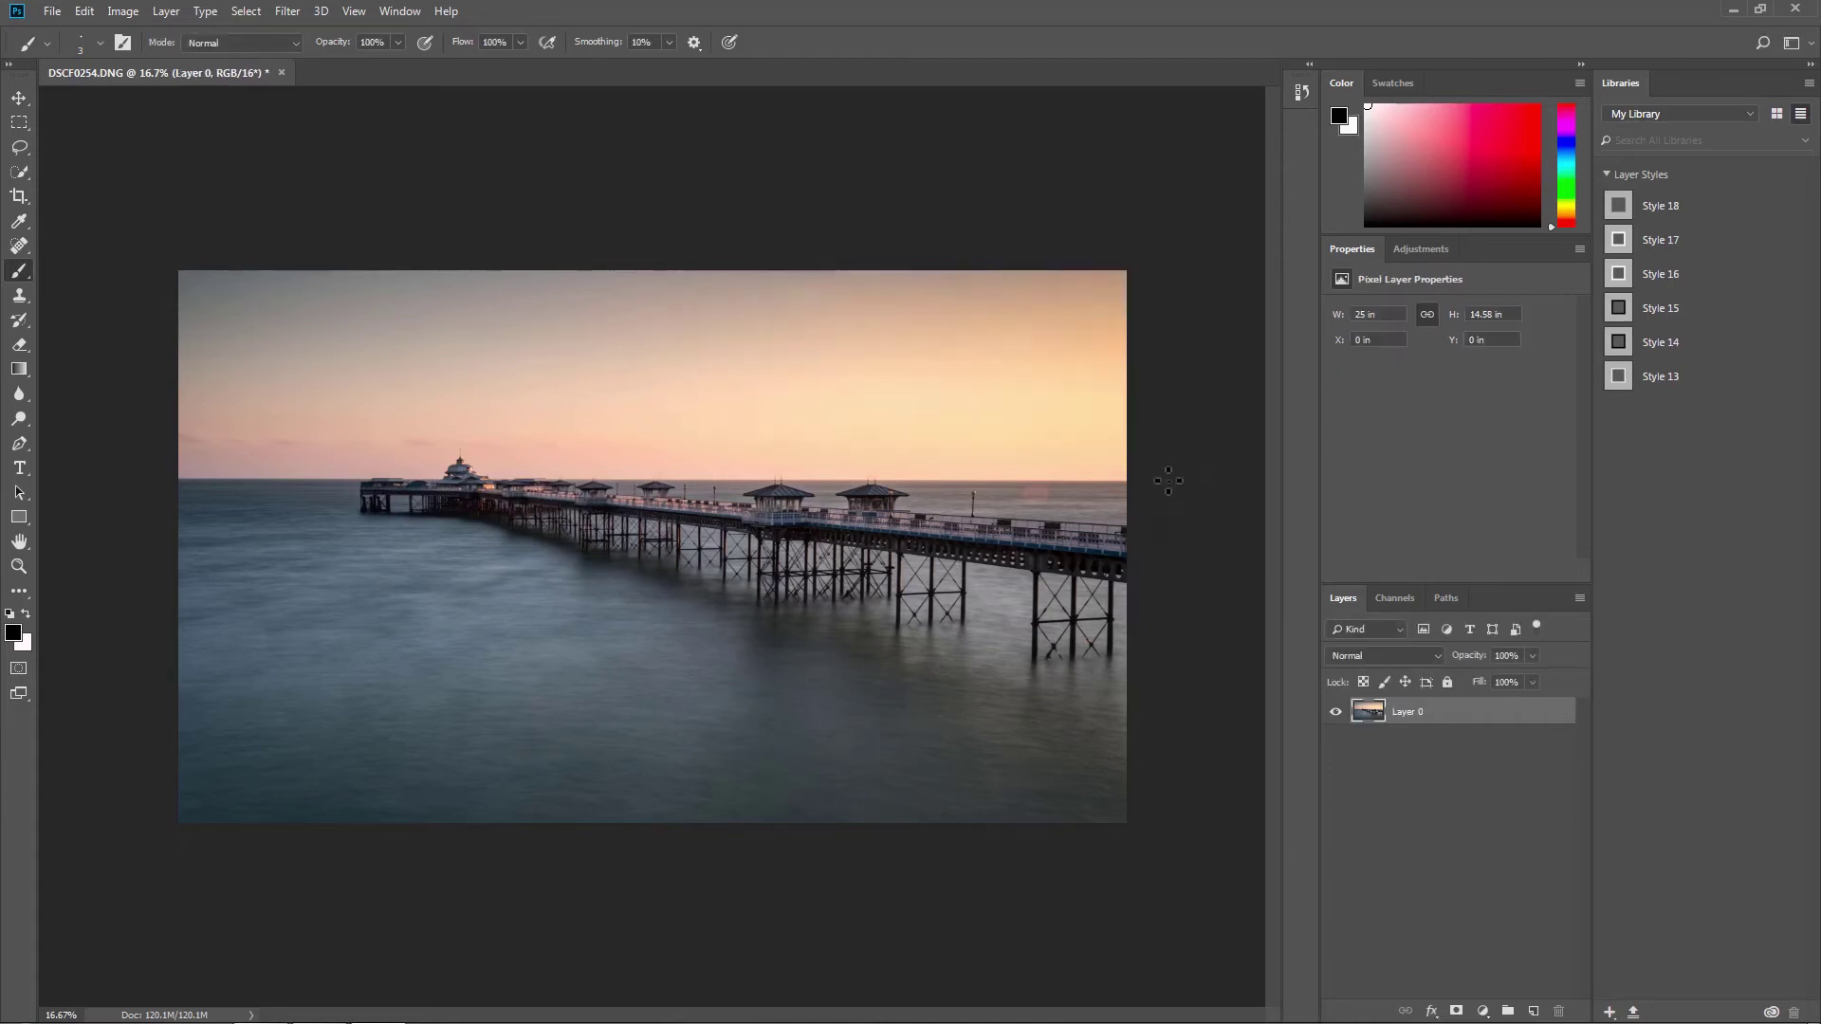
pyautogui.doubleClick(1376, 713)
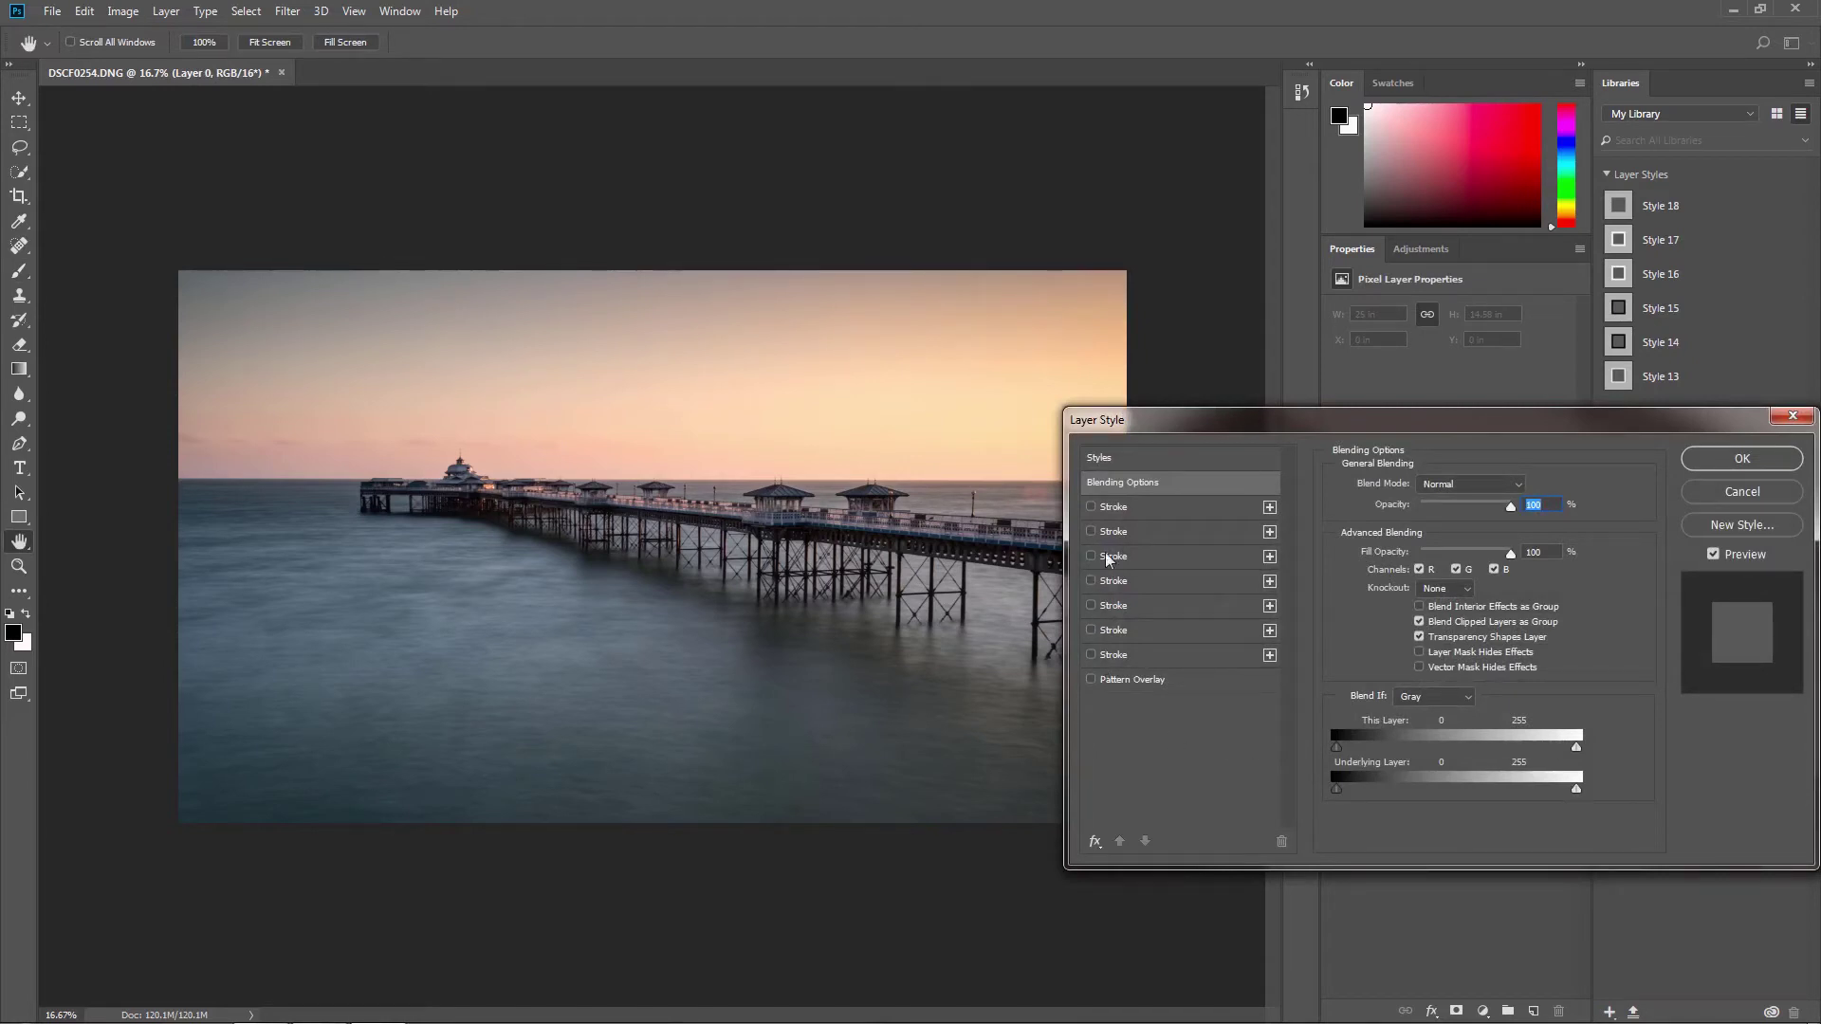
pyautogui.click(1090, 655)
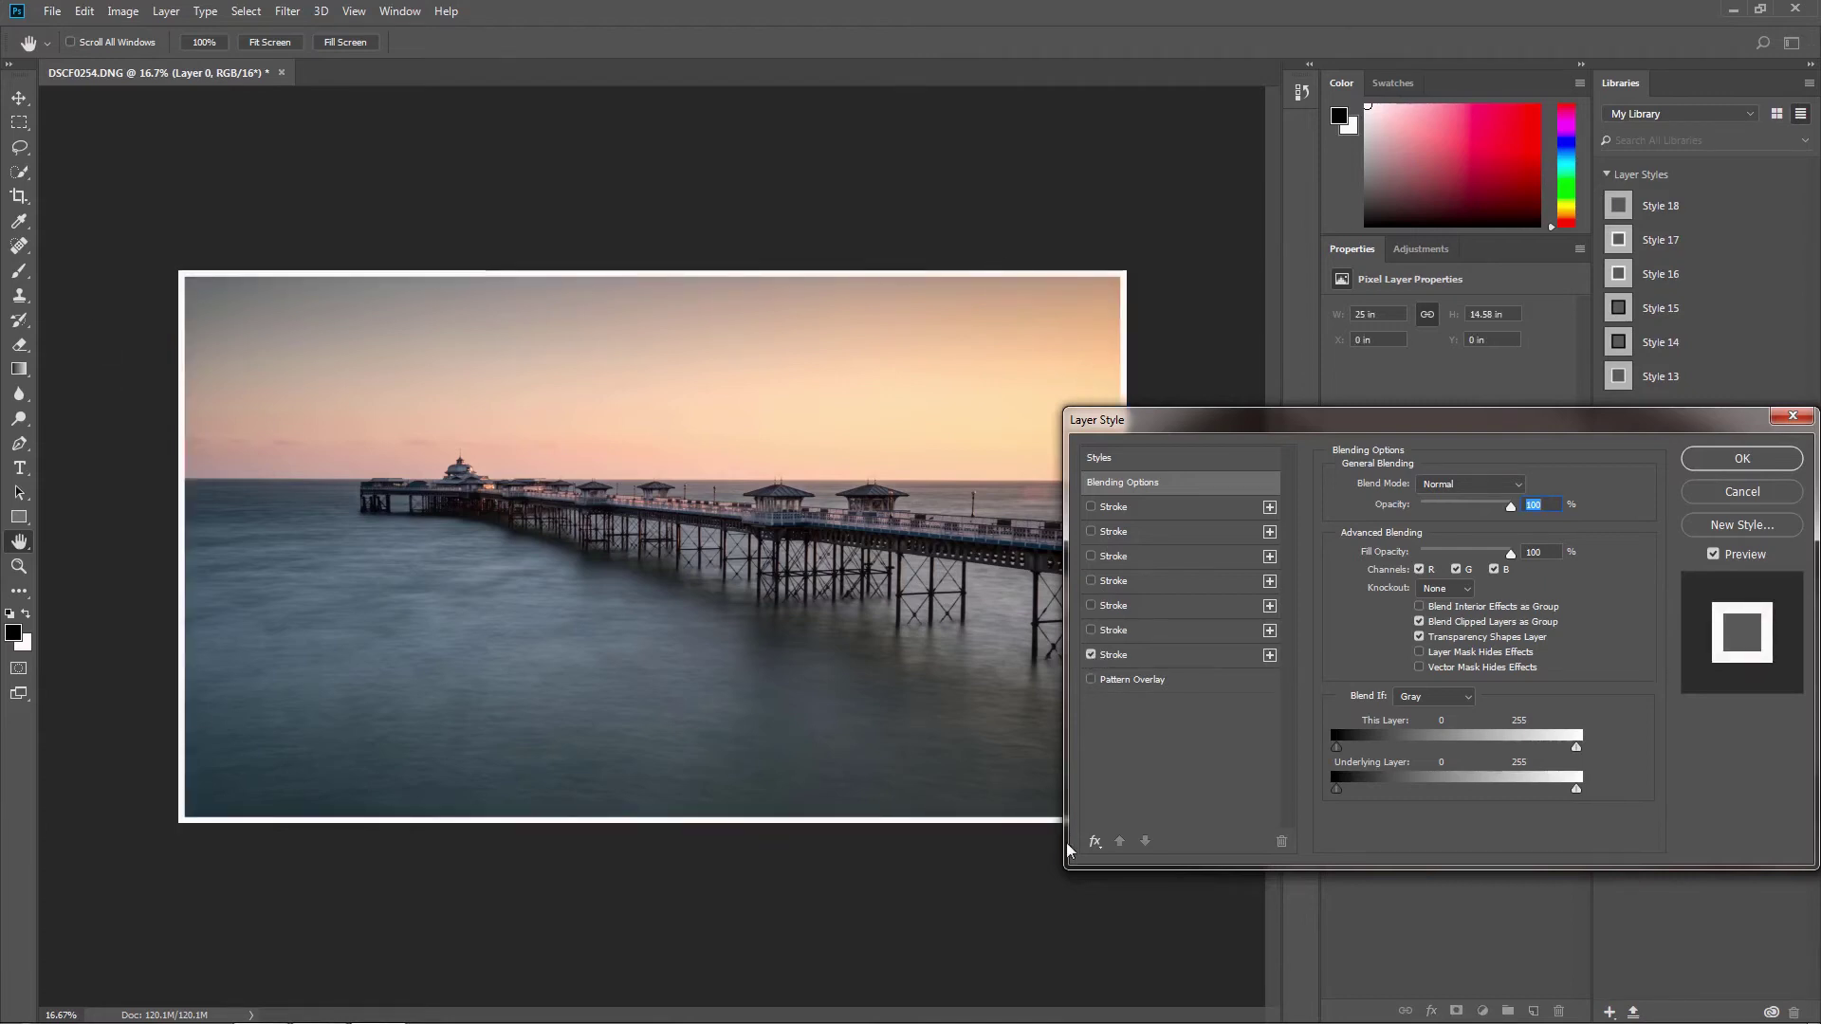
pyautogui.click(1091, 657)
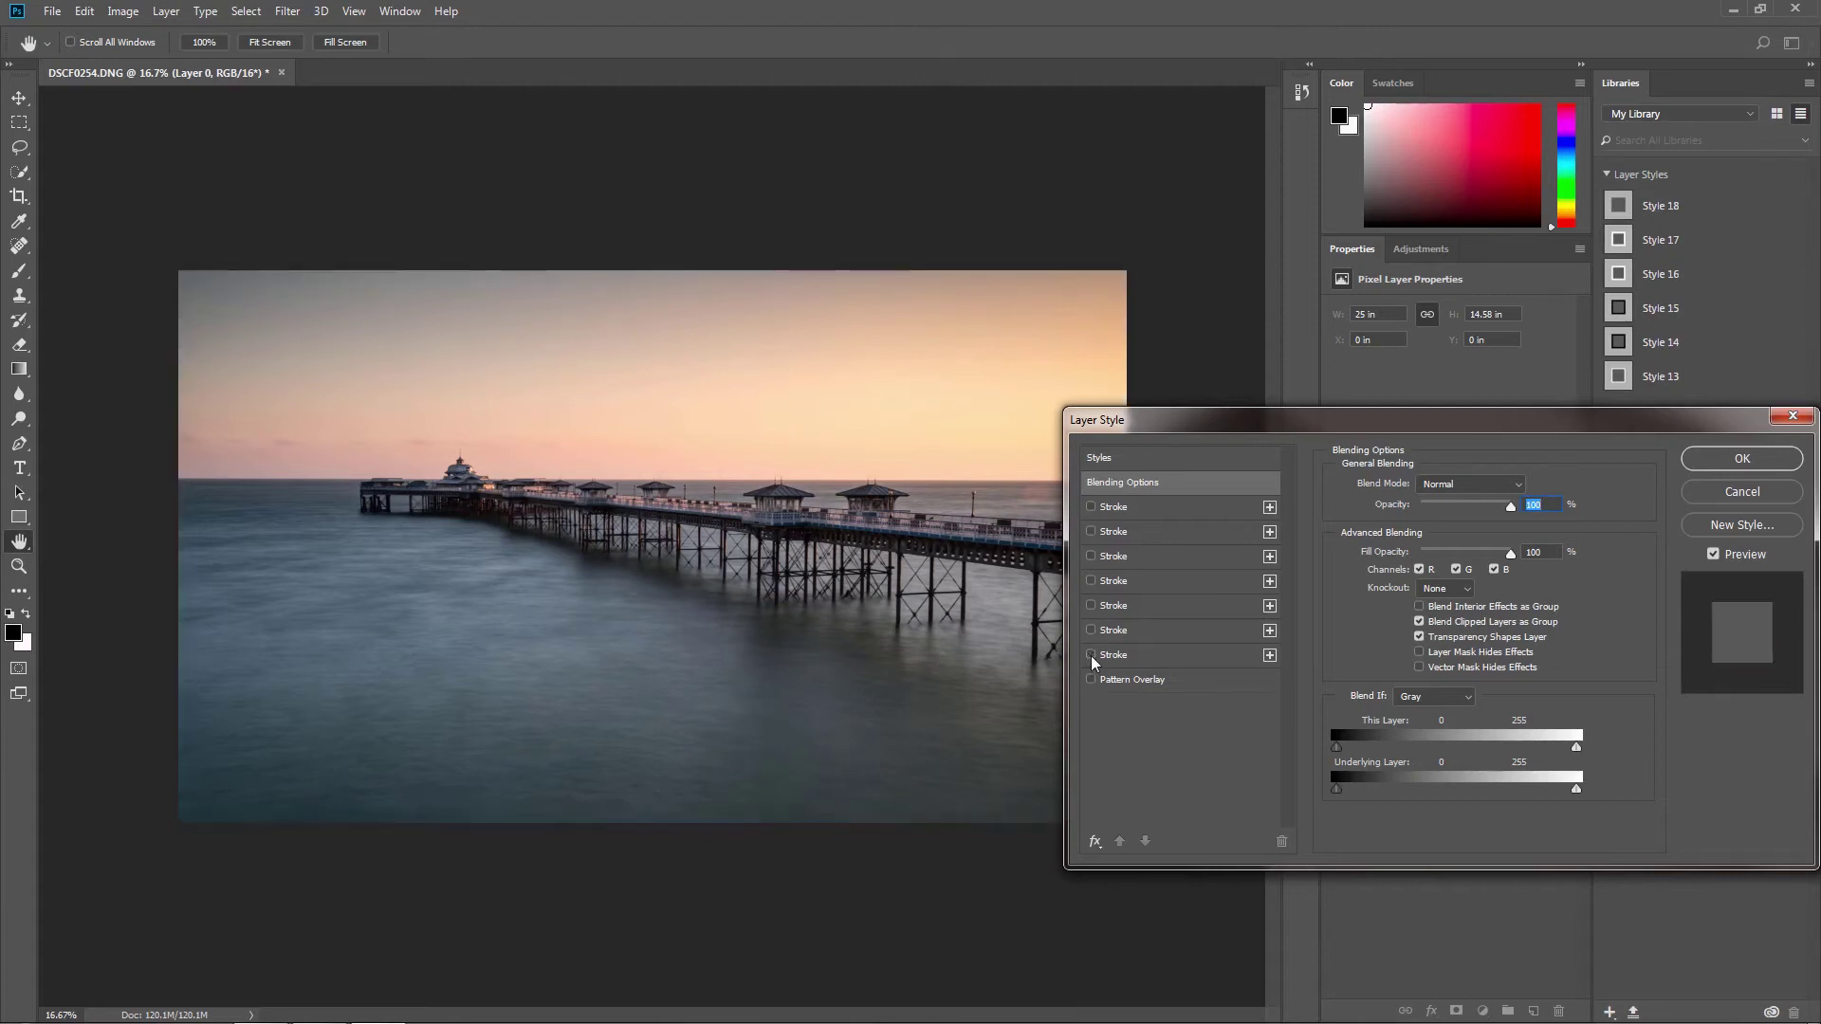
# Add a thick white Stroke of about 49 px, after trying red and pink colours
pyautogui.click(1270, 656)
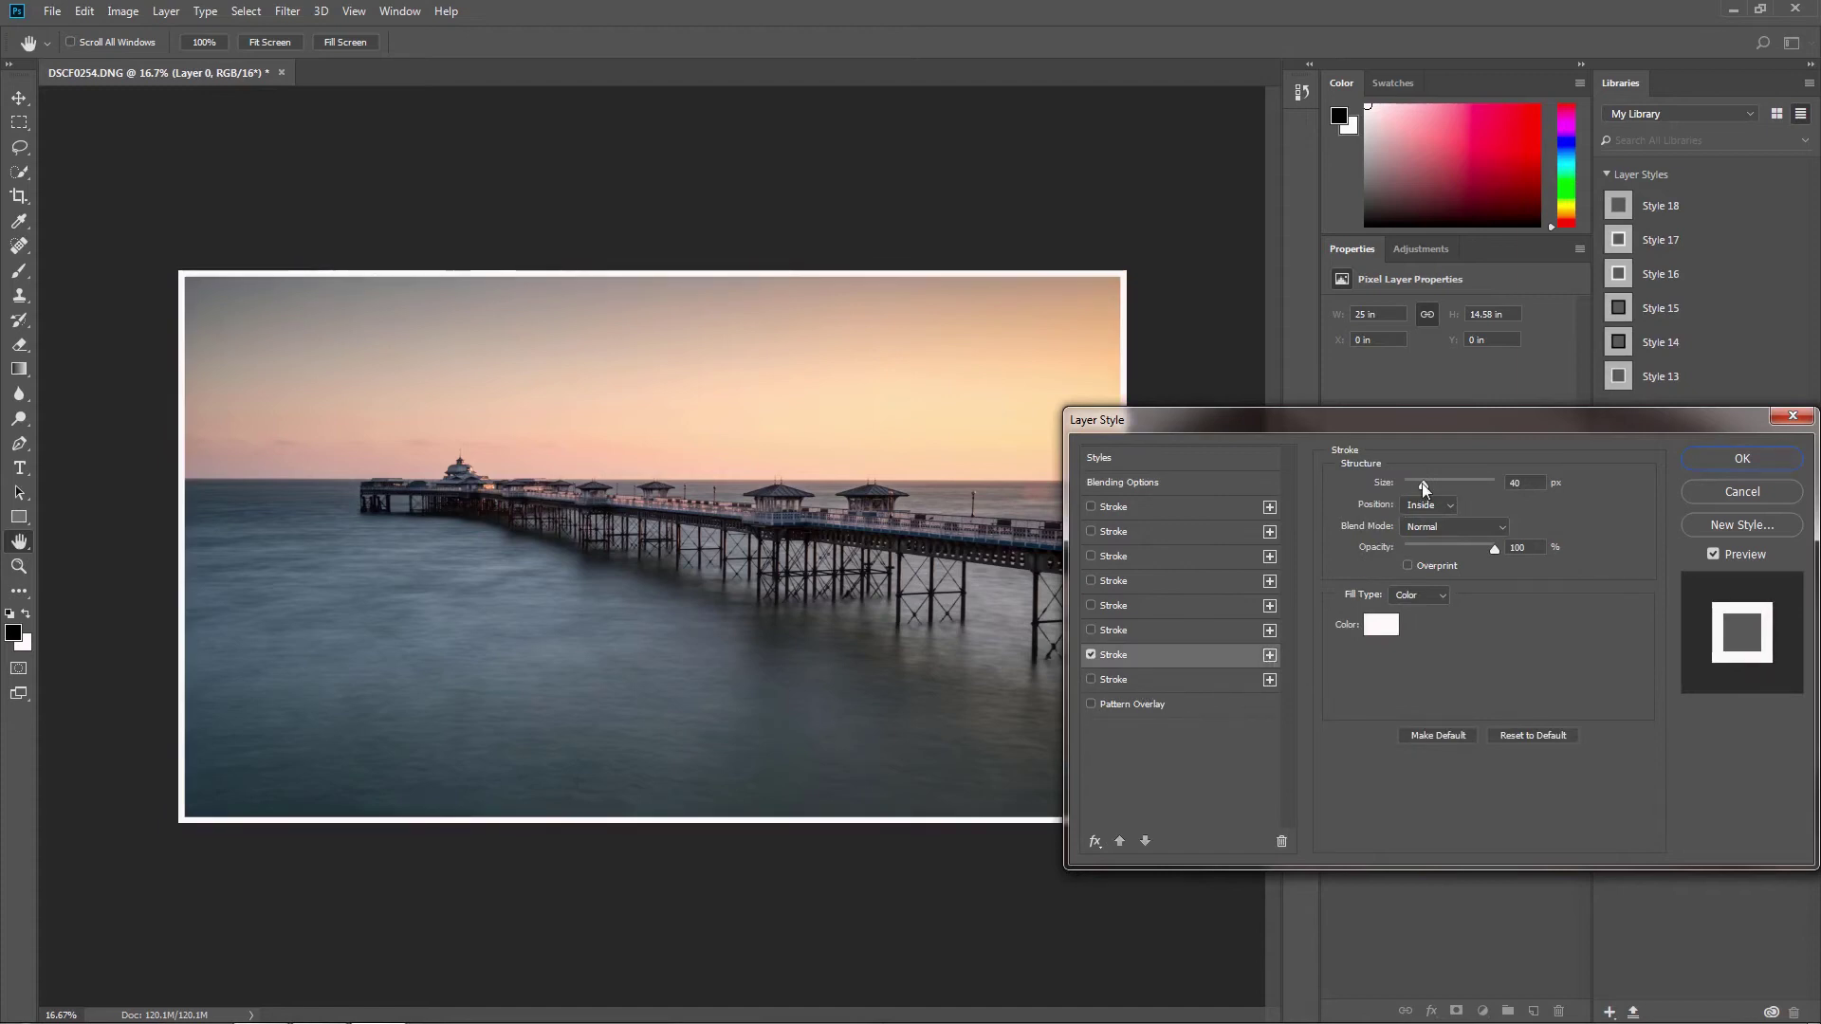
pyautogui.moveTo(1421, 484)
pyautogui.mouseDown()
pyautogui.moveTo(1447, 486)
pyautogui.moveTo(1424, 488)
pyautogui.mouseUp()
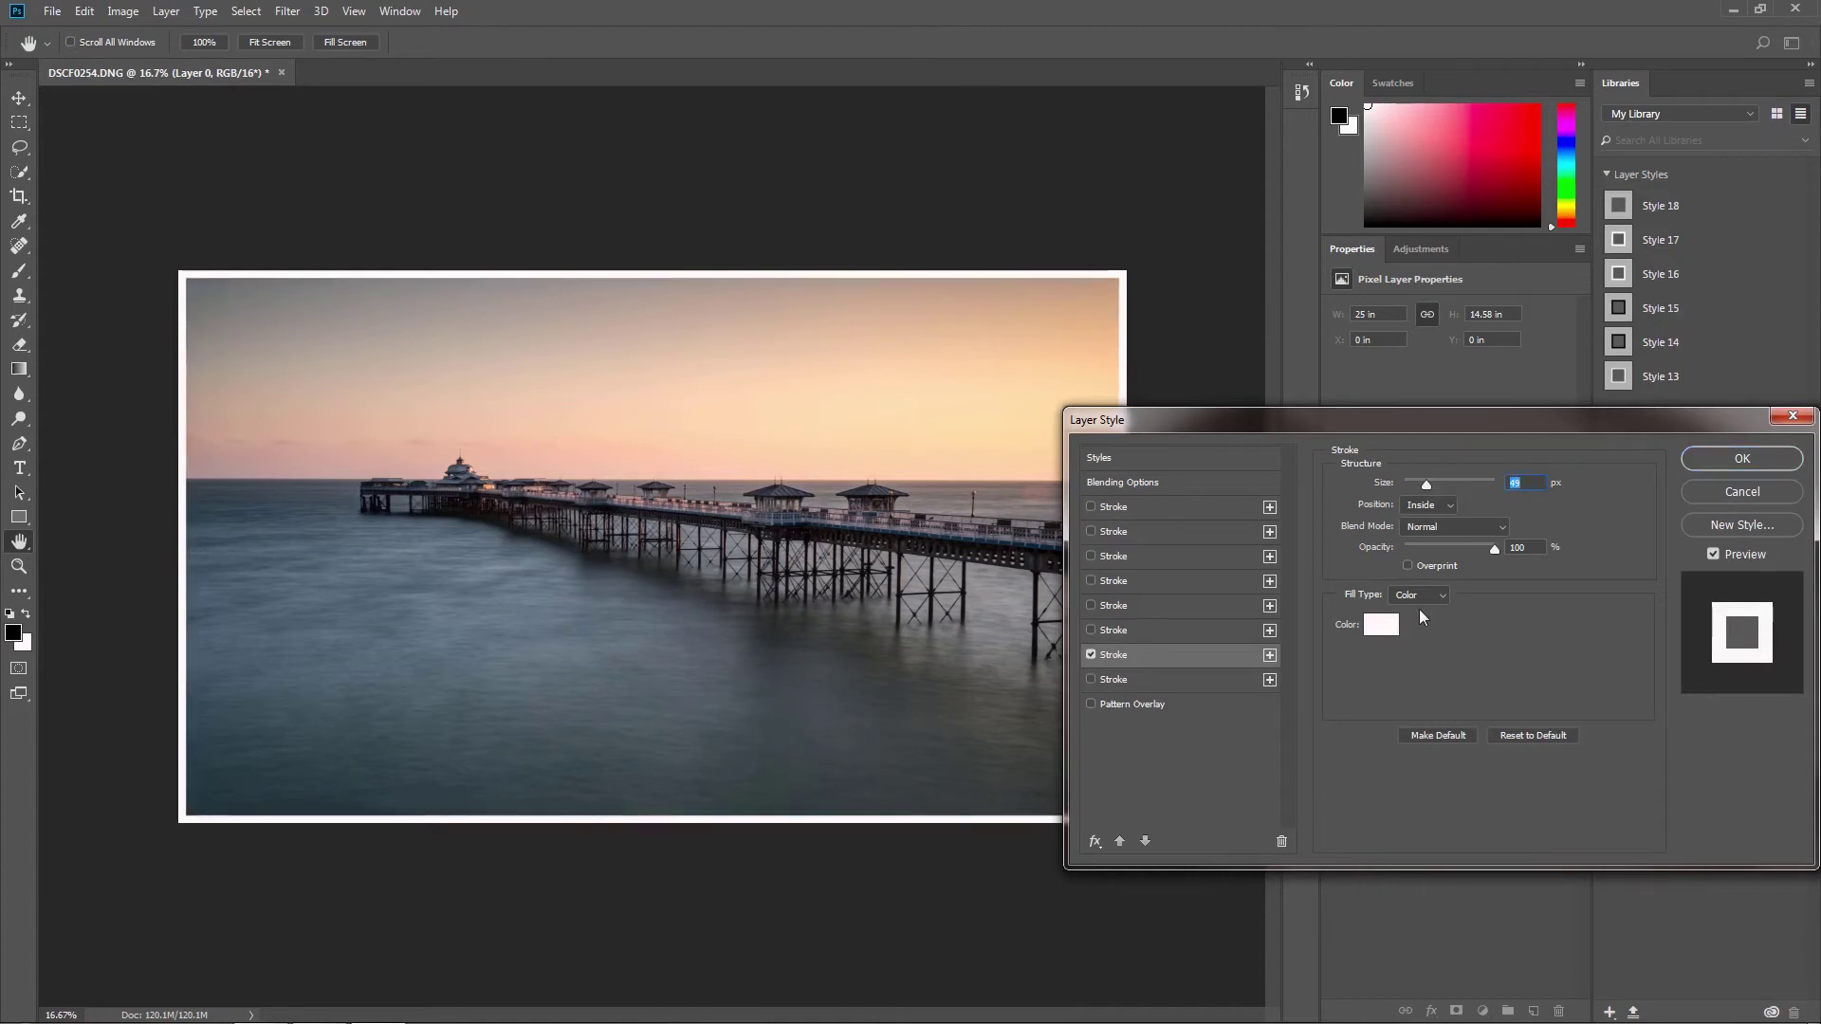
pyautogui.click(1384, 627)
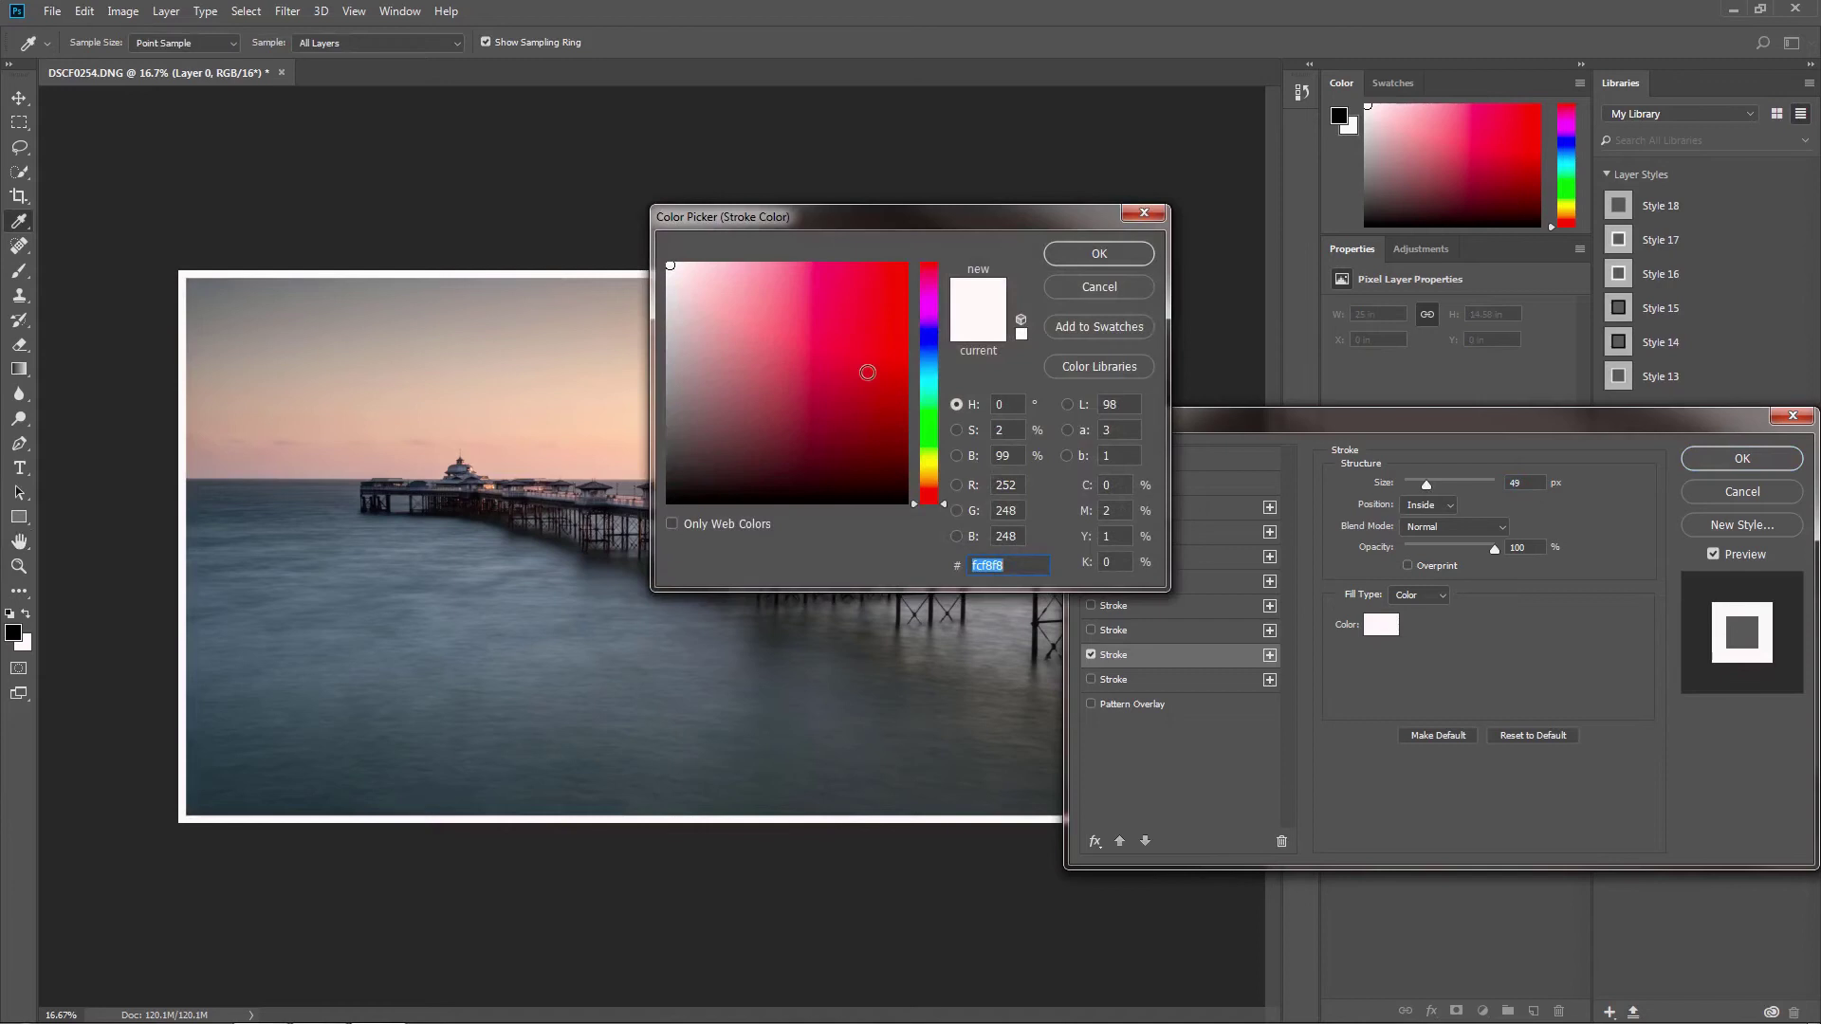
pyautogui.click(880, 353)
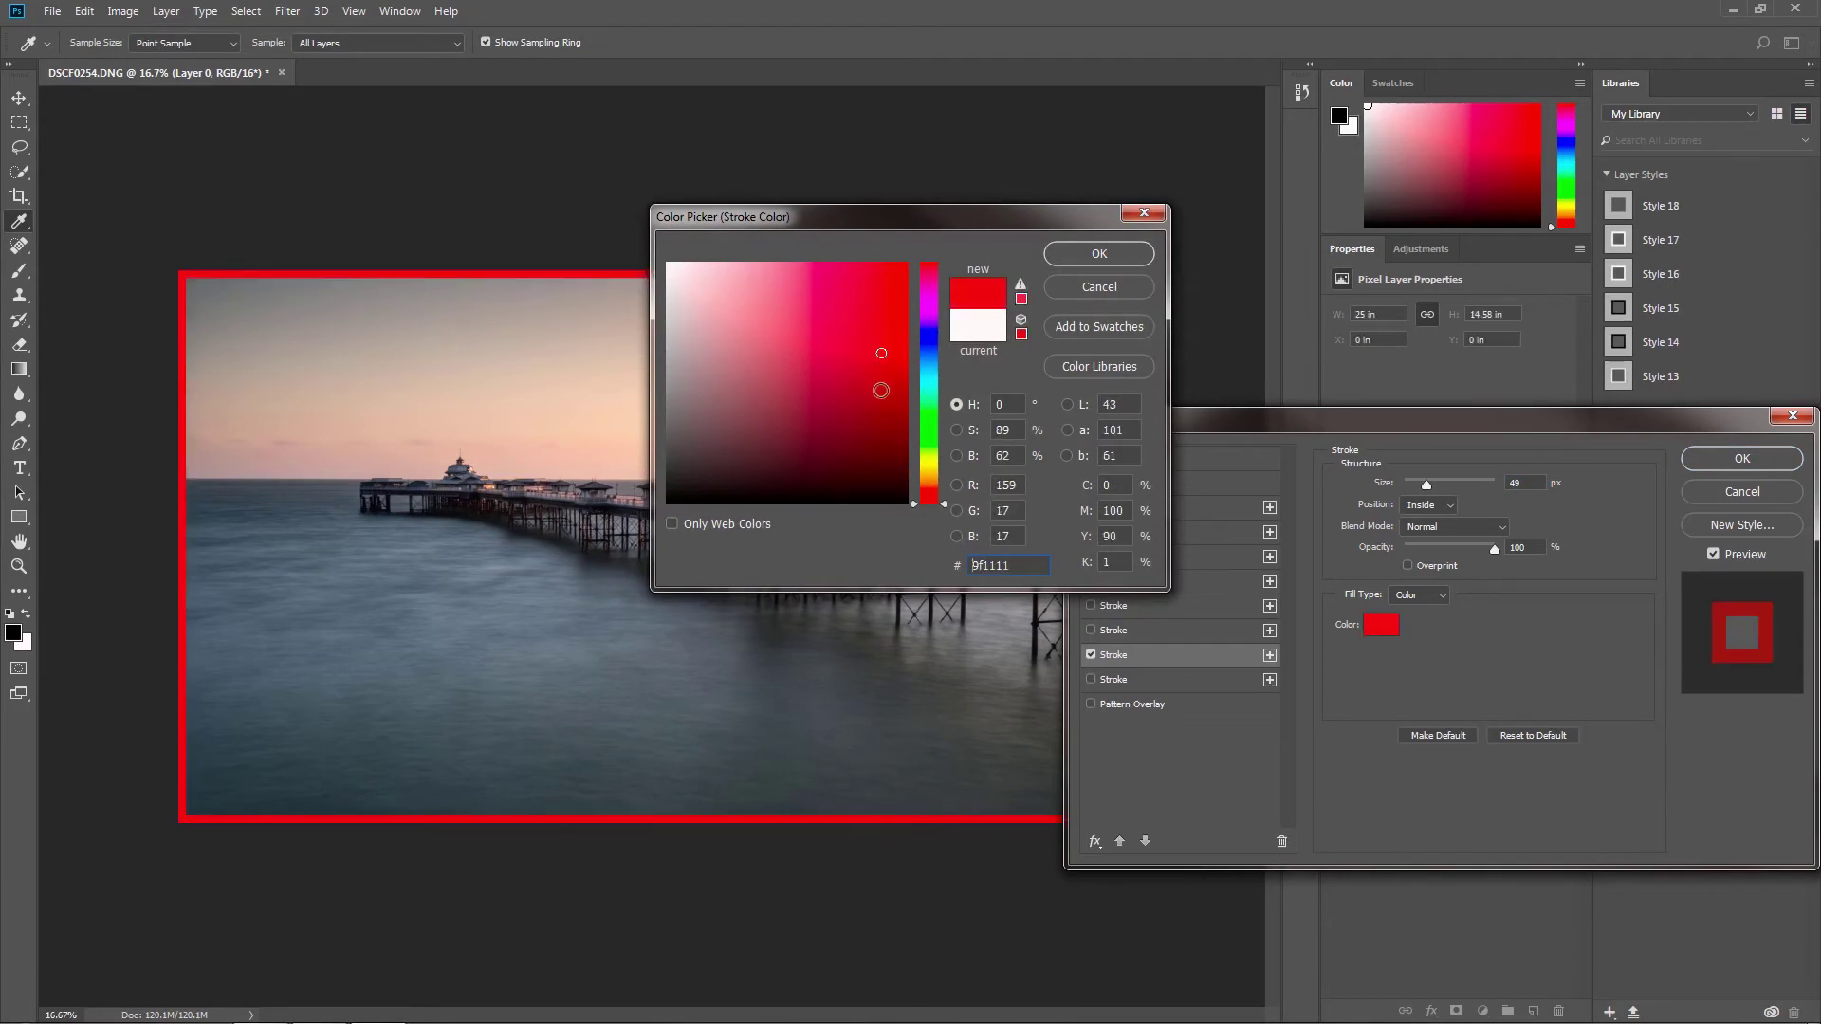
pyautogui.click(742, 327)
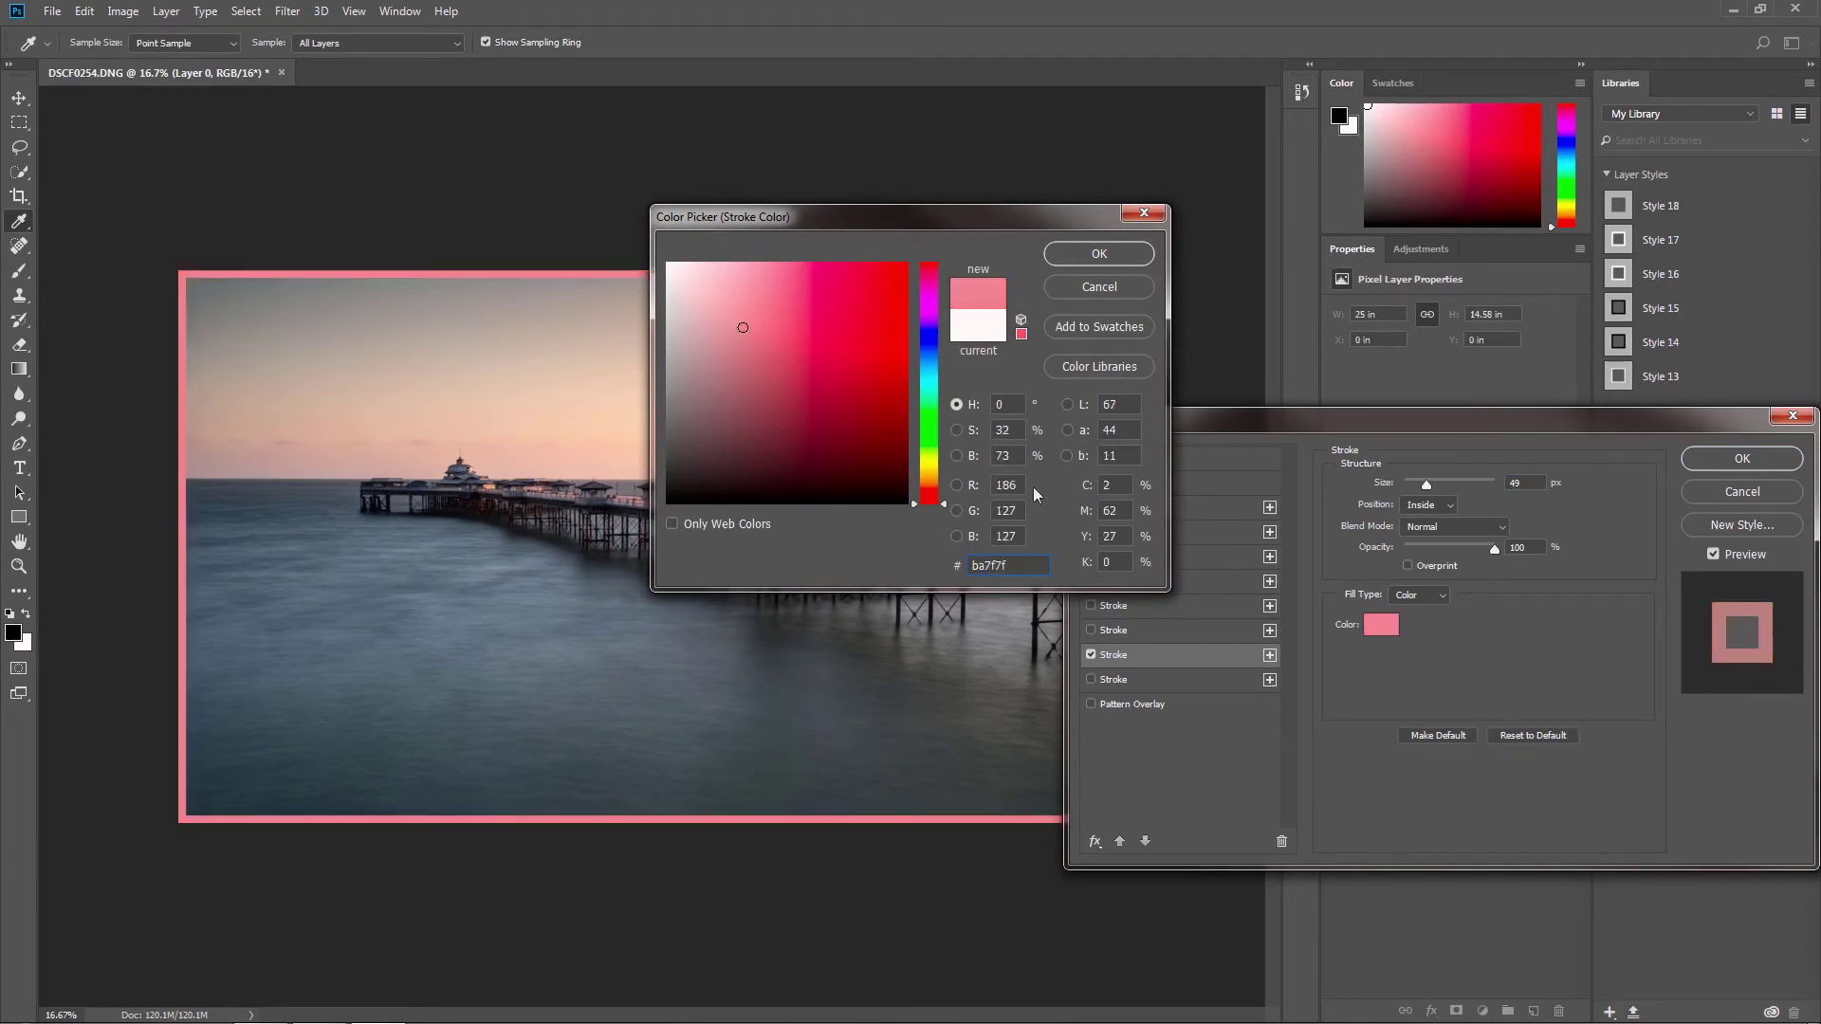
pyautogui.click(1099, 287)
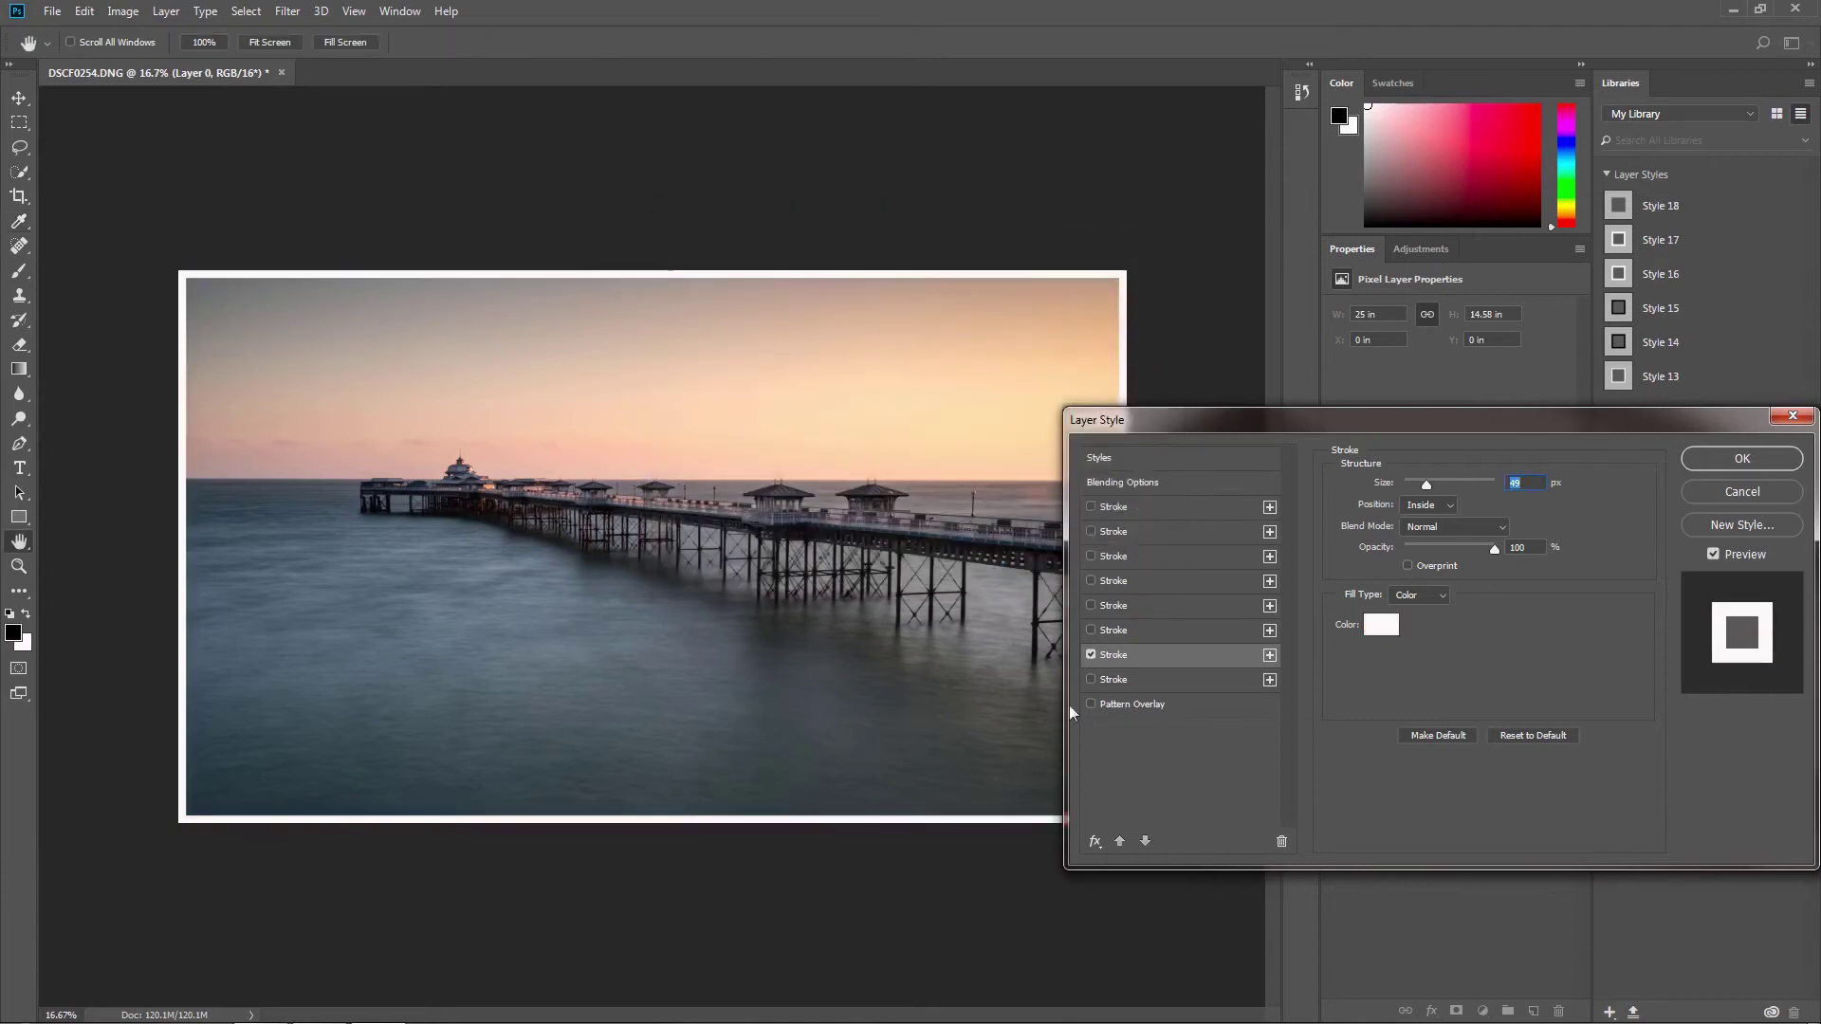
pyautogui.click(1743, 459)
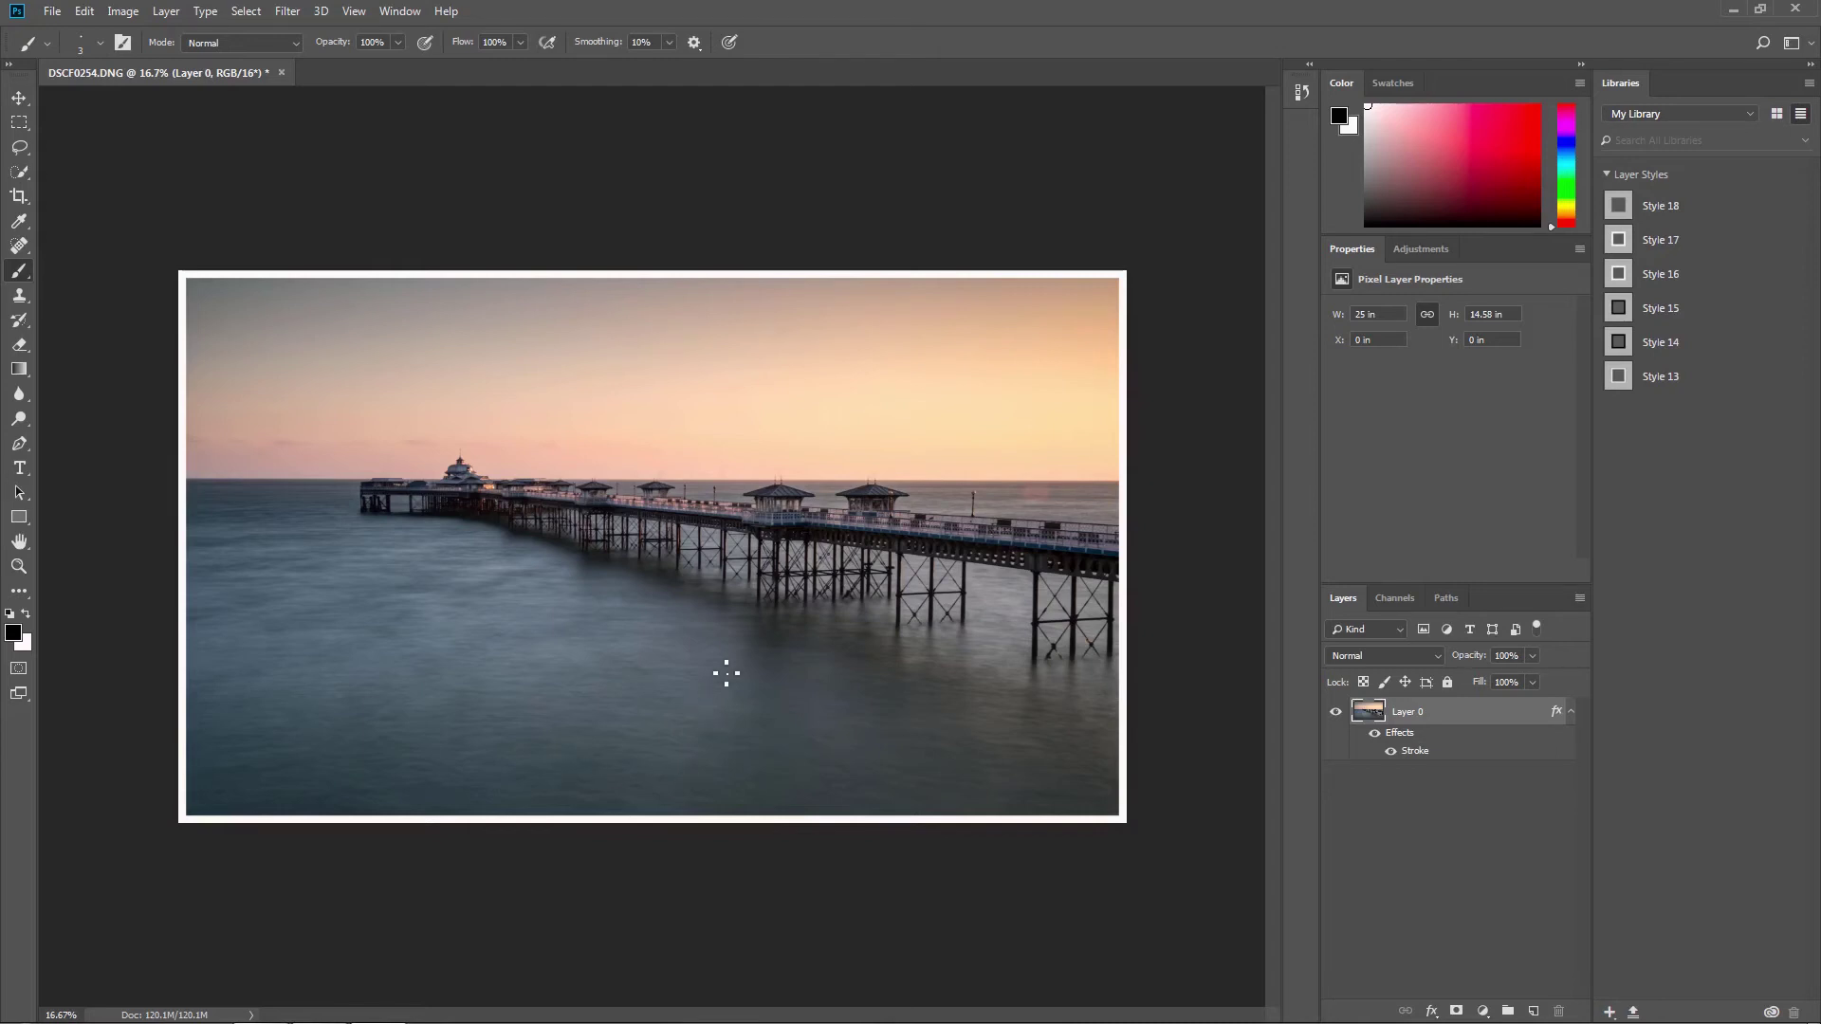
# Start a Place Embedded from the File menu to browse the logos folder
pyautogui.click(52, 12)
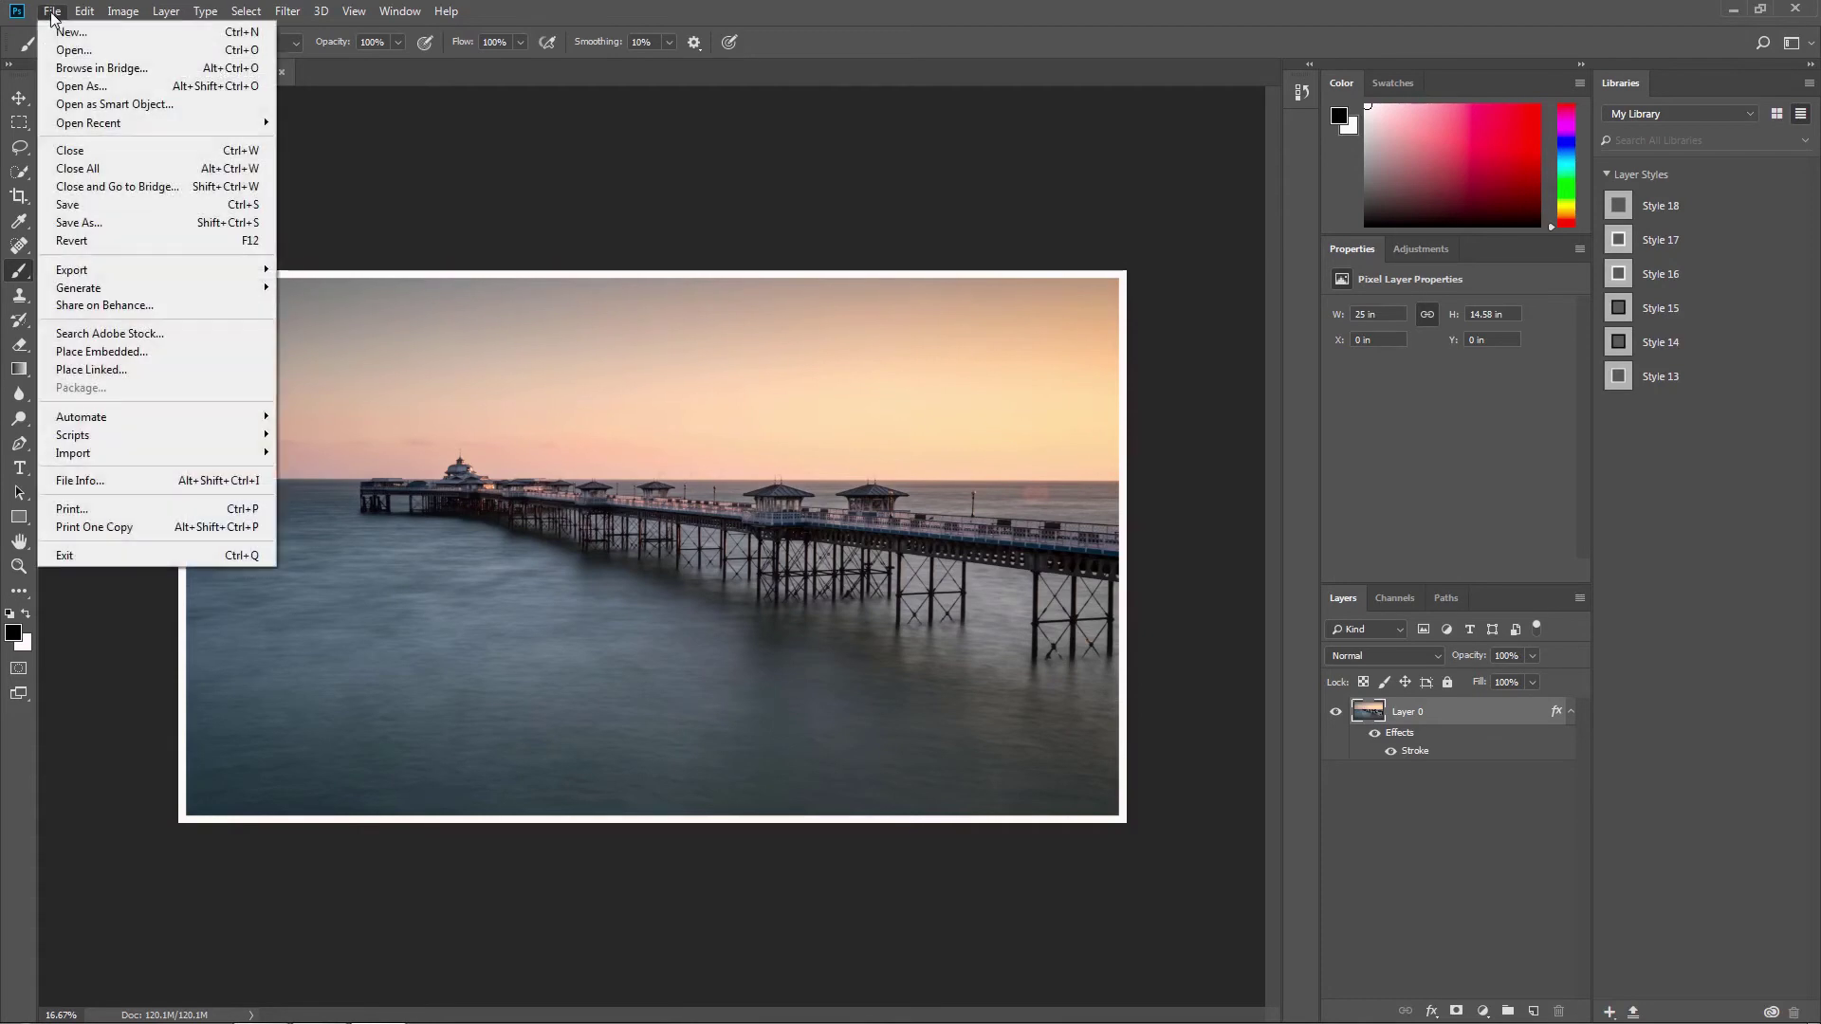
pyautogui.click(117, 356)
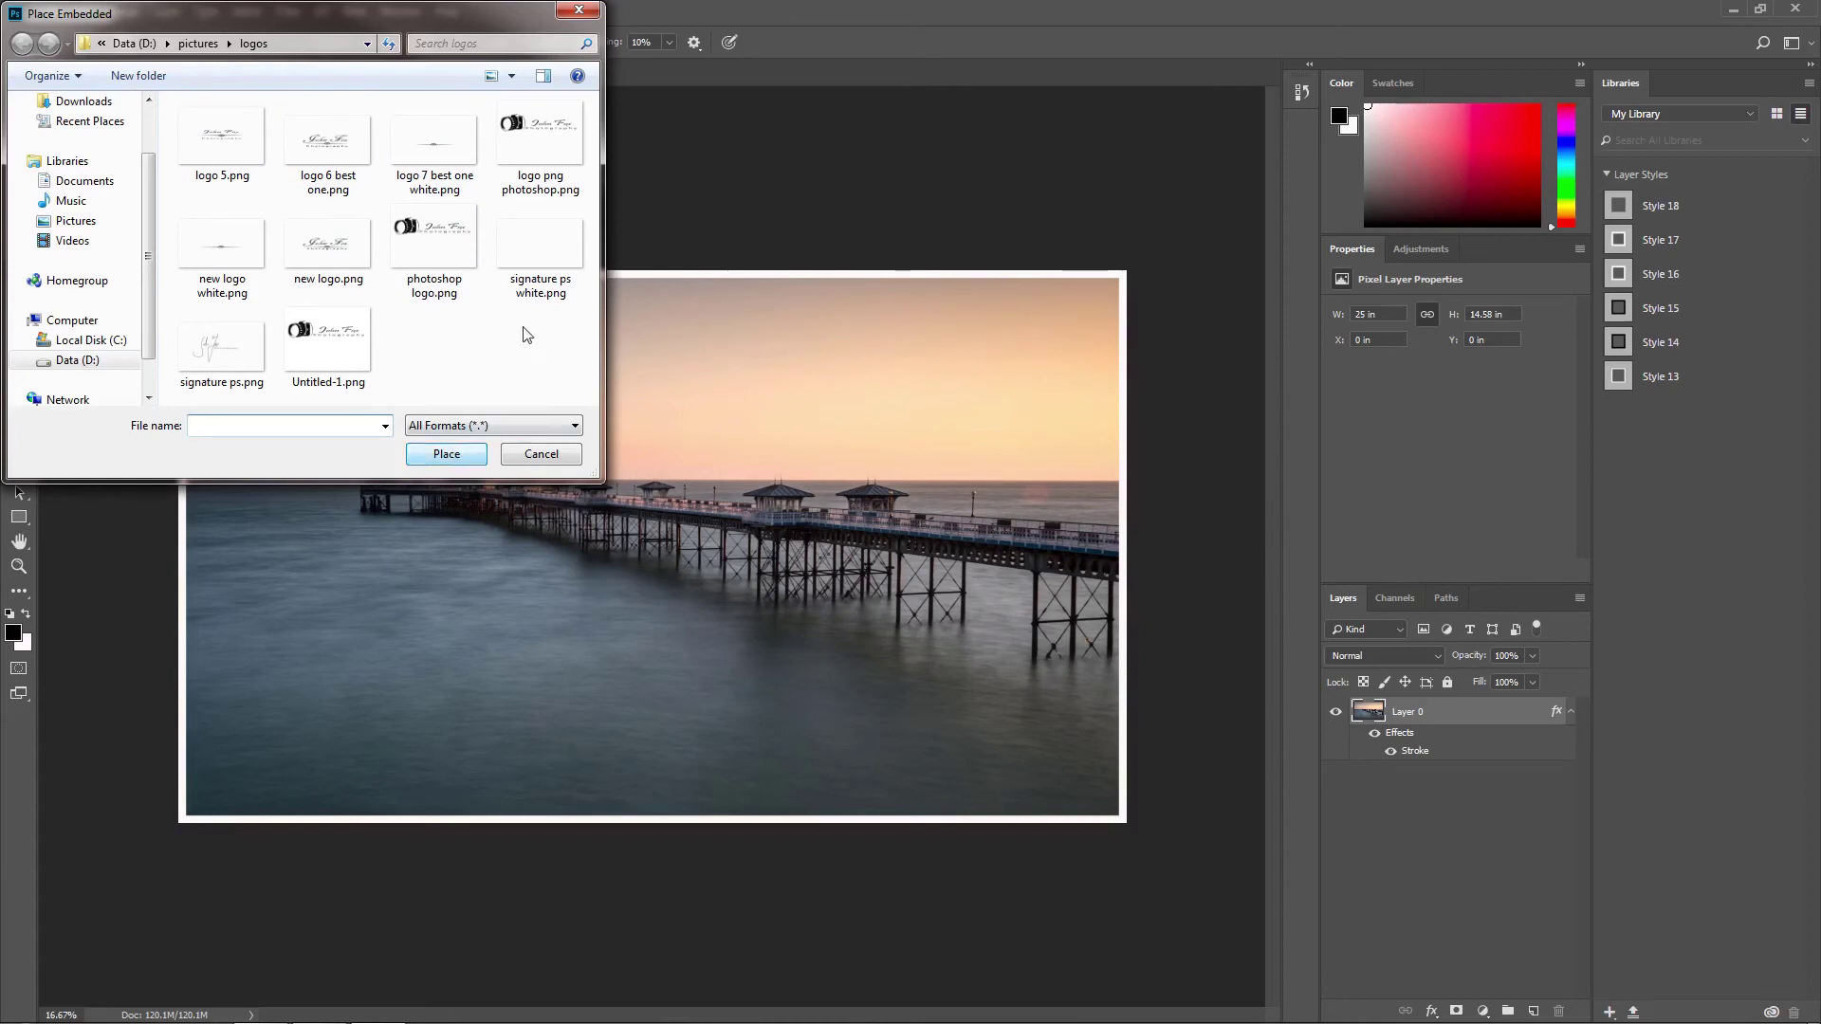
# Place 'signature ps white.png', shrink it to about 30% and commit it bottom right
pyautogui.doubleClick(539, 248)
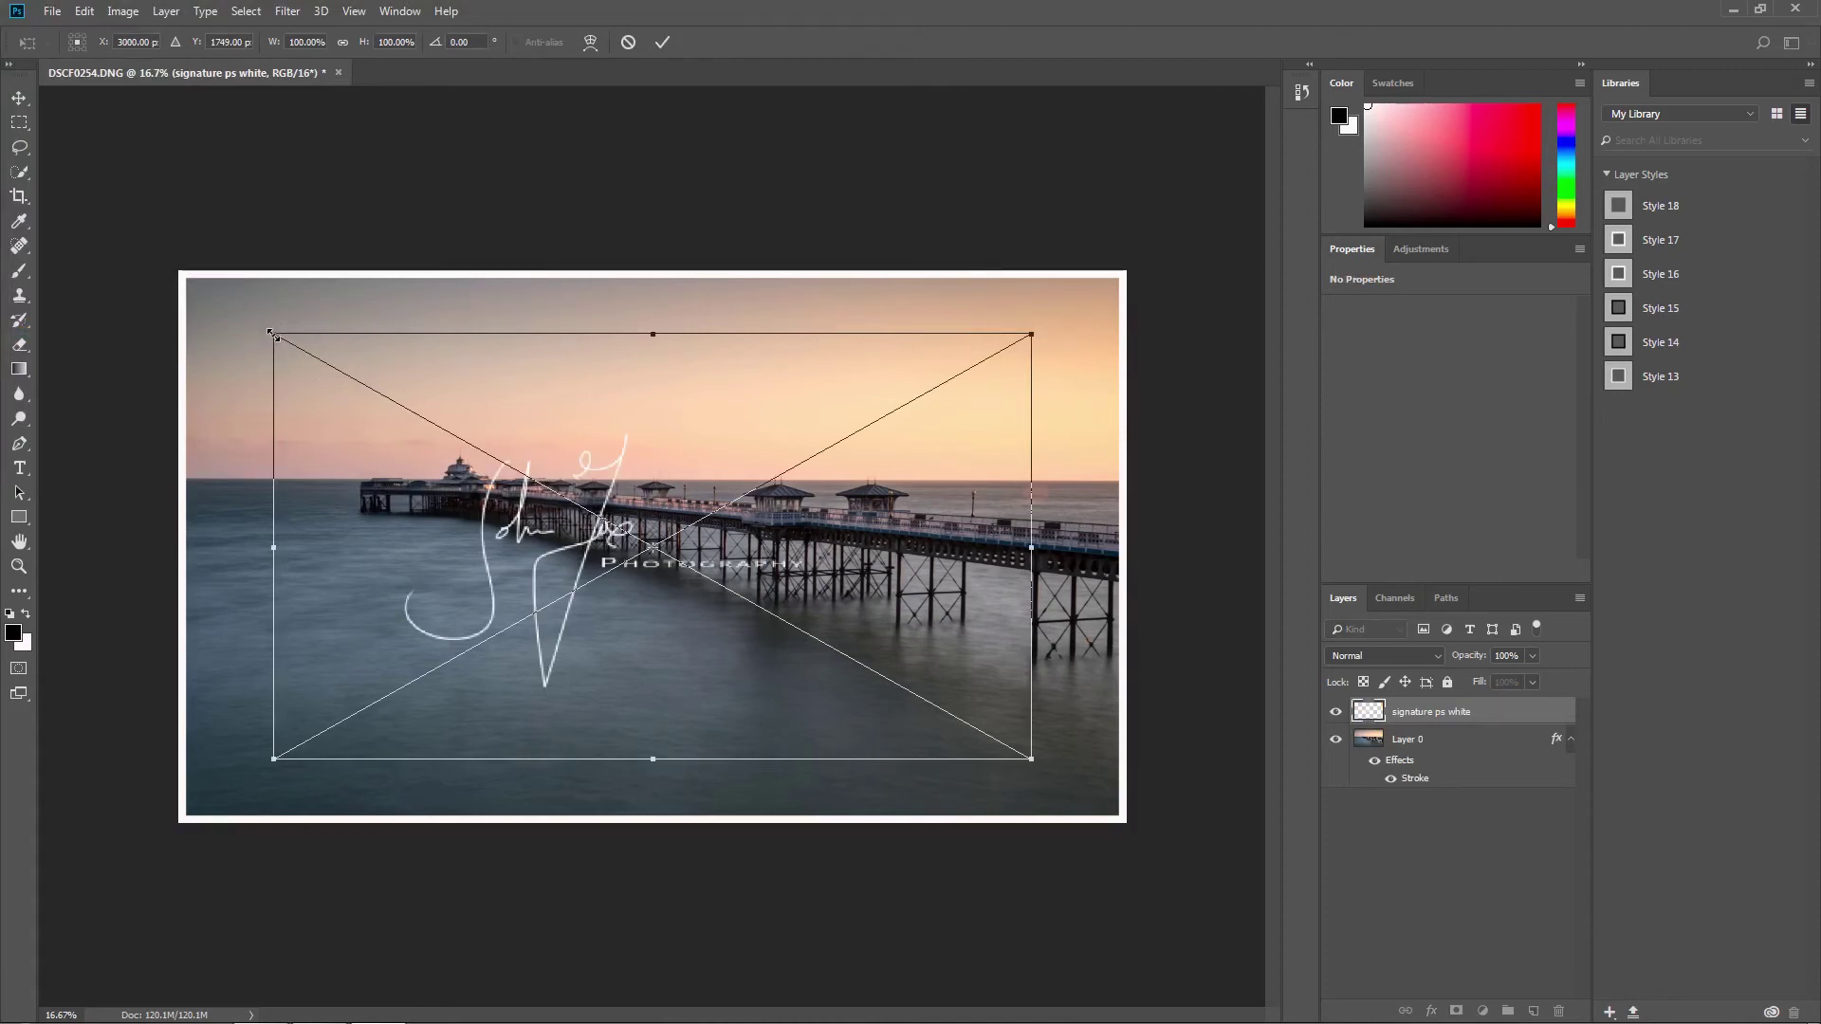
pyautogui.moveTo(270, 333)
pyautogui.mouseDown()
pyautogui.moveTo(716, 547)
pyautogui.moveTo(819, 651)
pyautogui.moveTo(855, 660)
pyautogui.mouseUp()
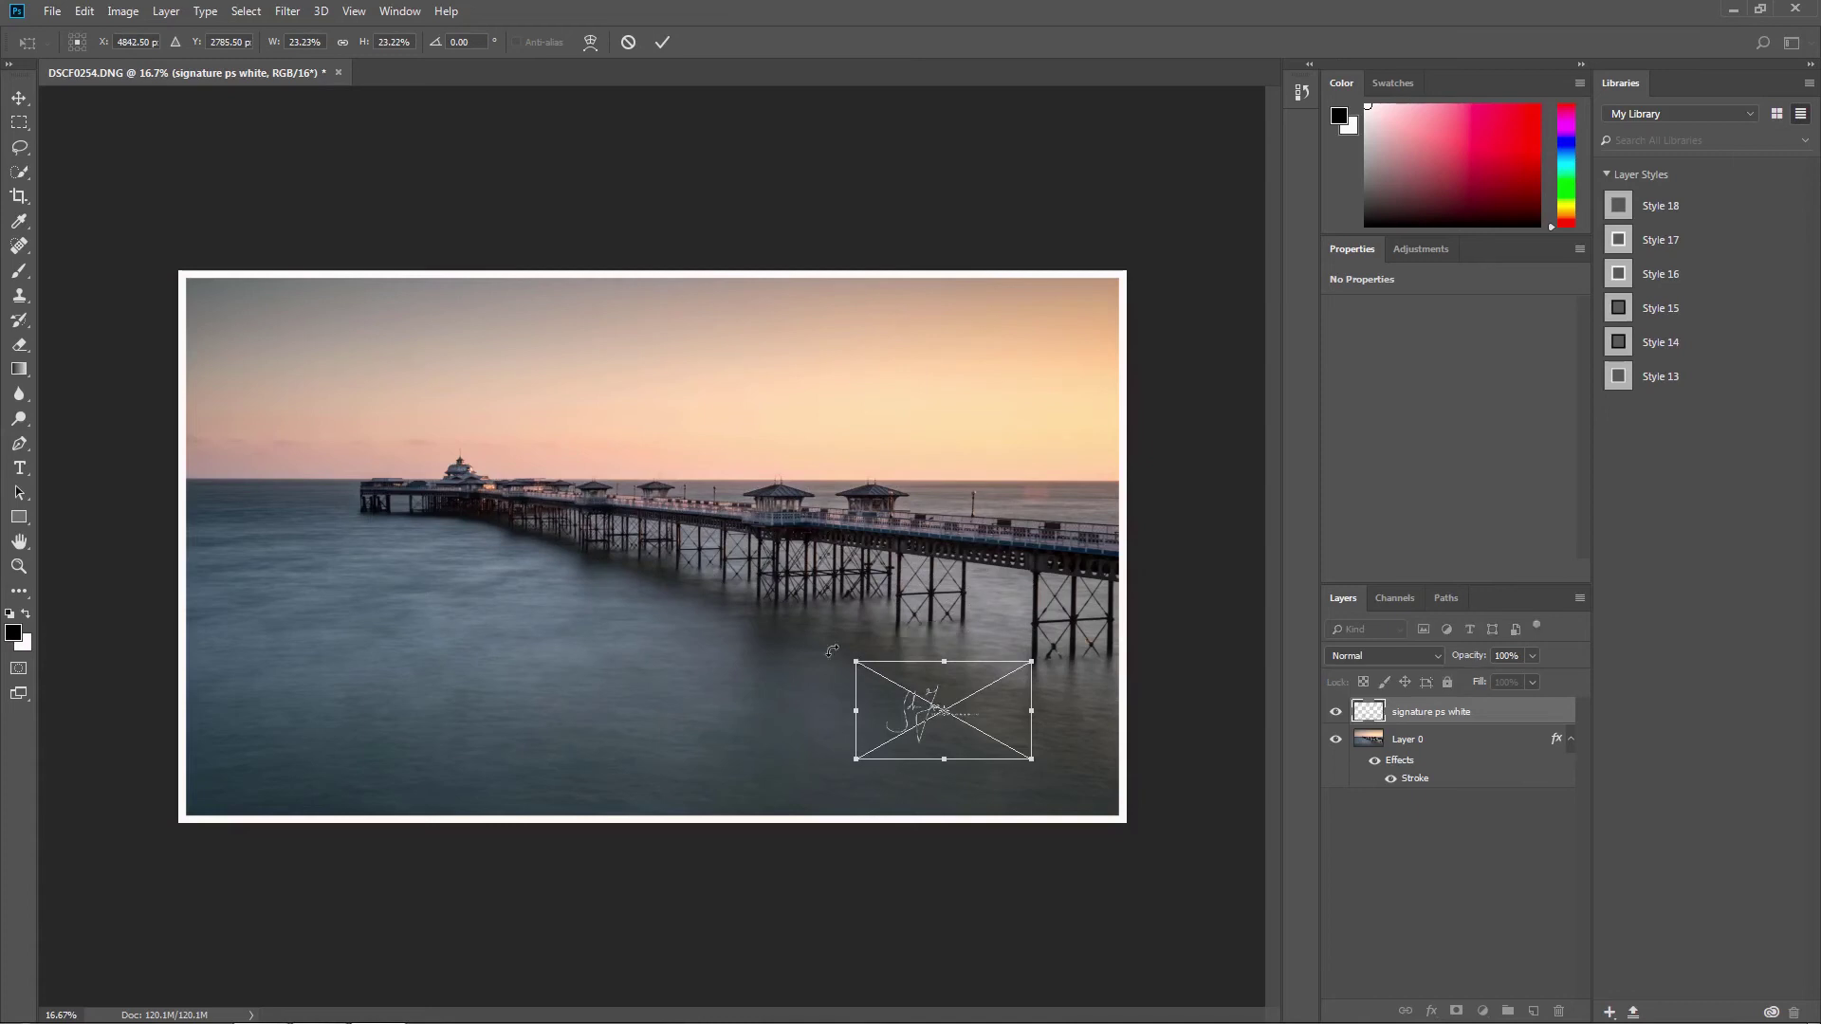
pyautogui.moveTo(962, 685)
pyautogui.mouseDown()
pyautogui.moveTo(391, 711)
pyautogui.moveTo(817, 754)
pyautogui.moveTo(1077, 738)
pyautogui.mouseUp()
pyautogui.click(663, 44)
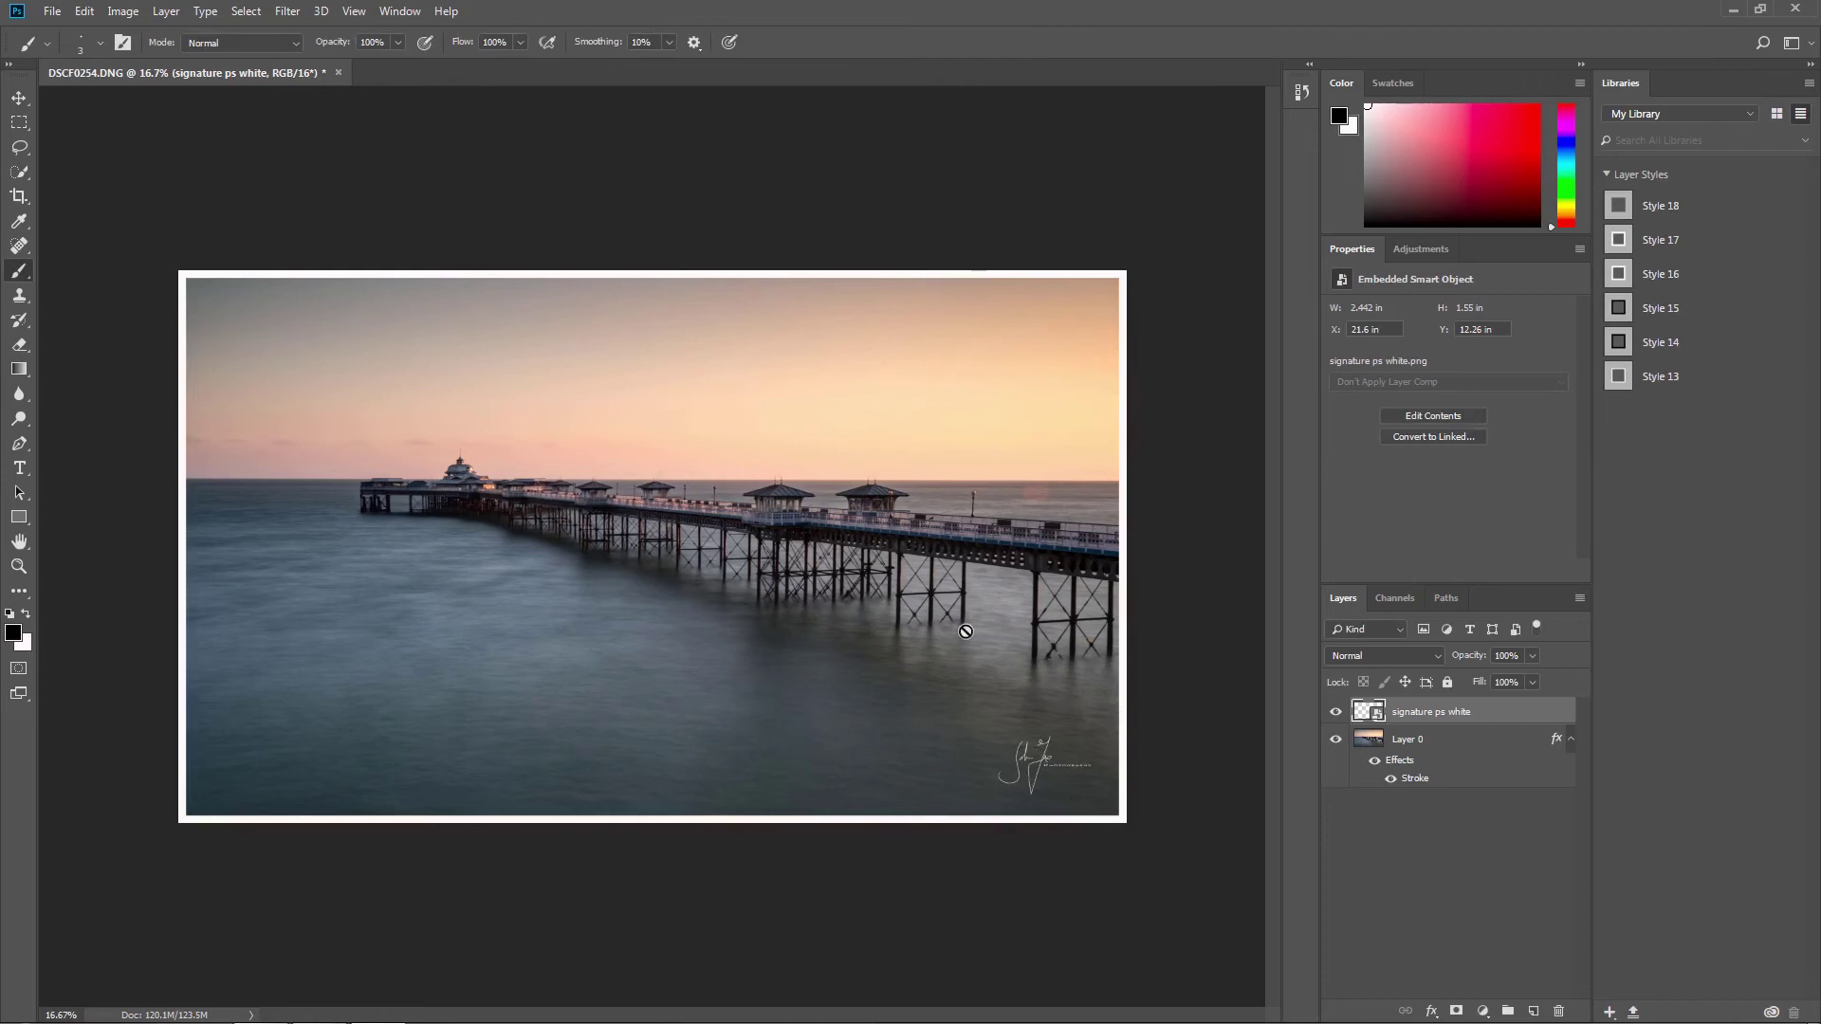
# Flatten the pier photo into one background layer and save the changes while quitting Photoshop
pyautogui.click(166, 11)
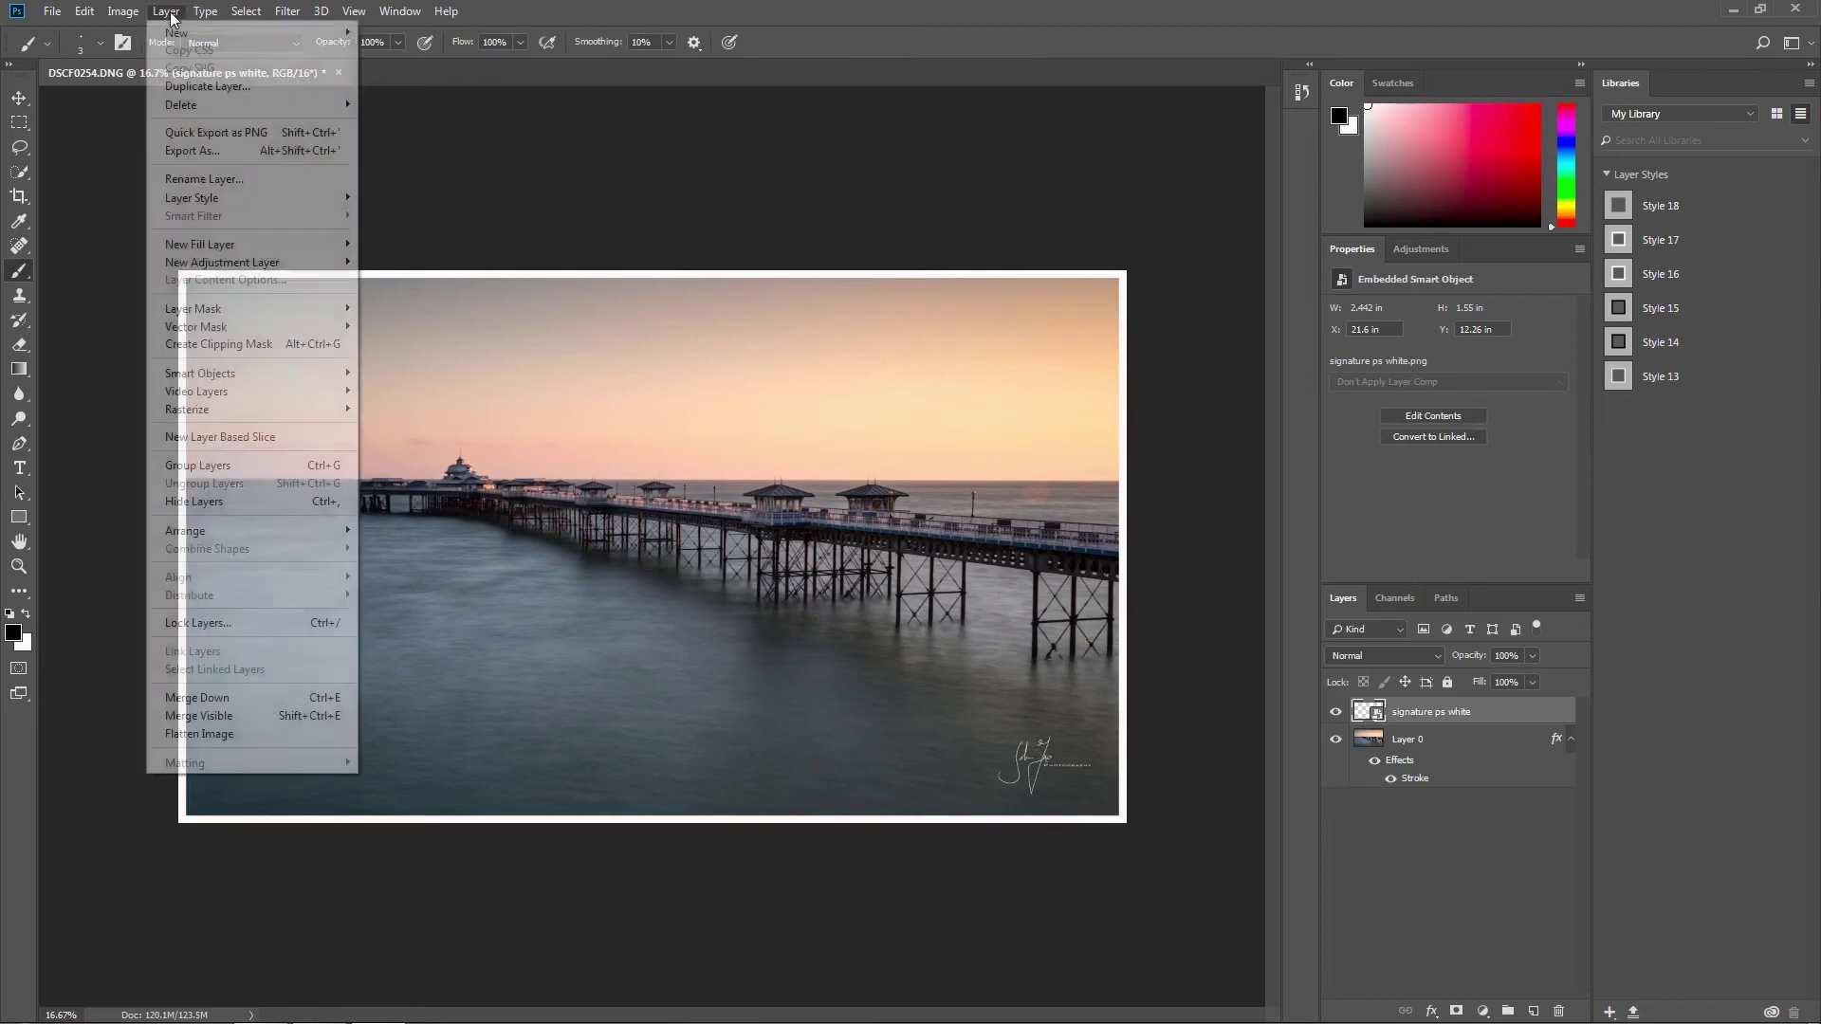
pyautogui.click(210, 737)
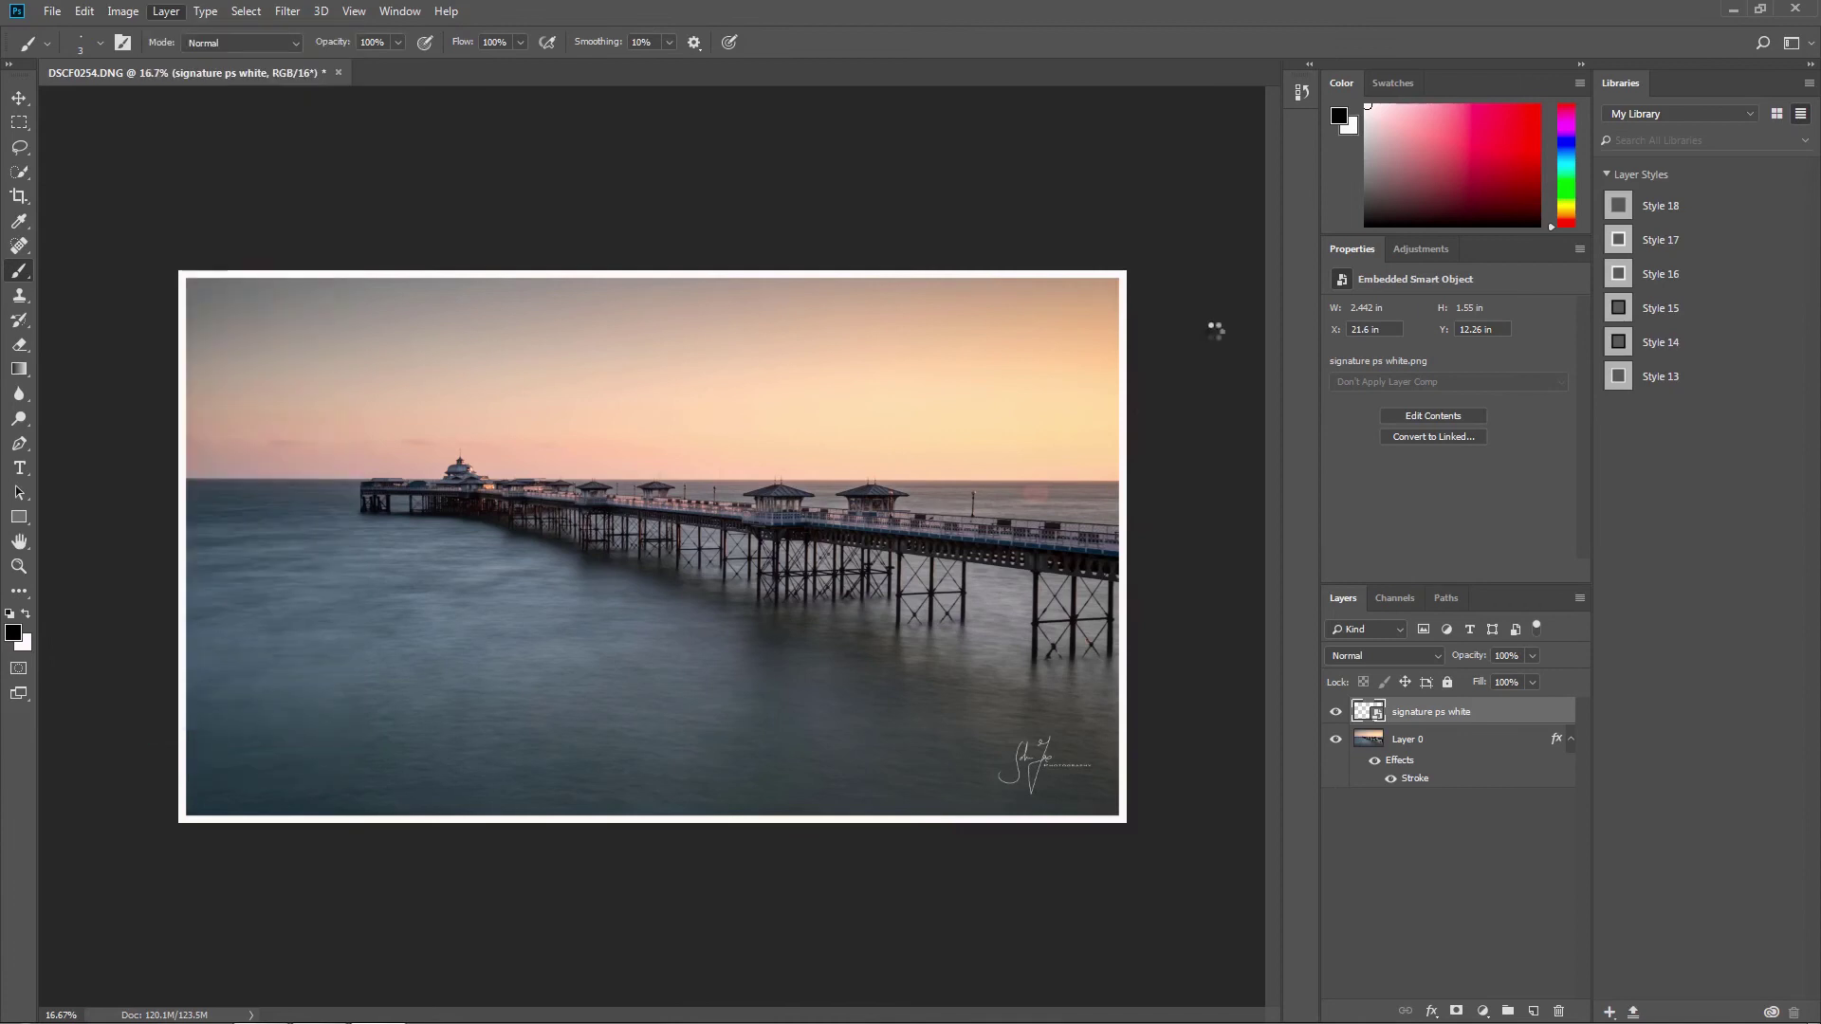
pyautogui.click(1794, 11)
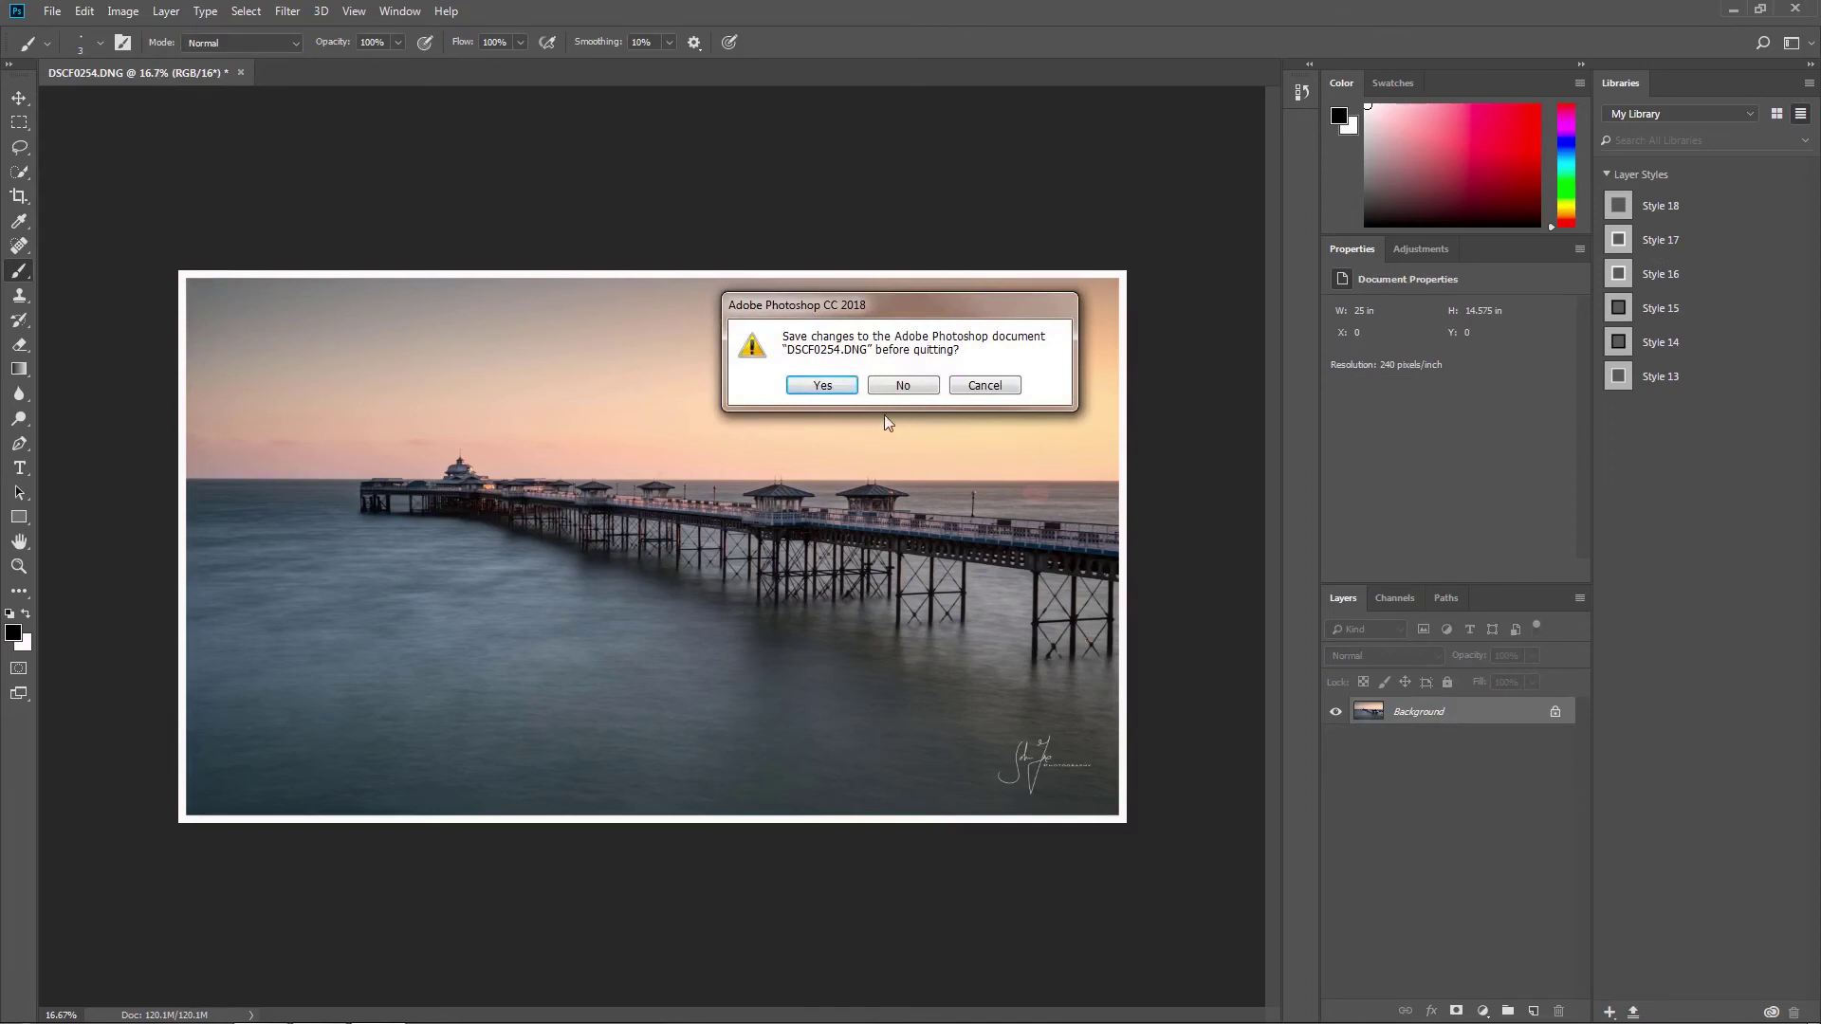
pyautogui.click(823, 385)
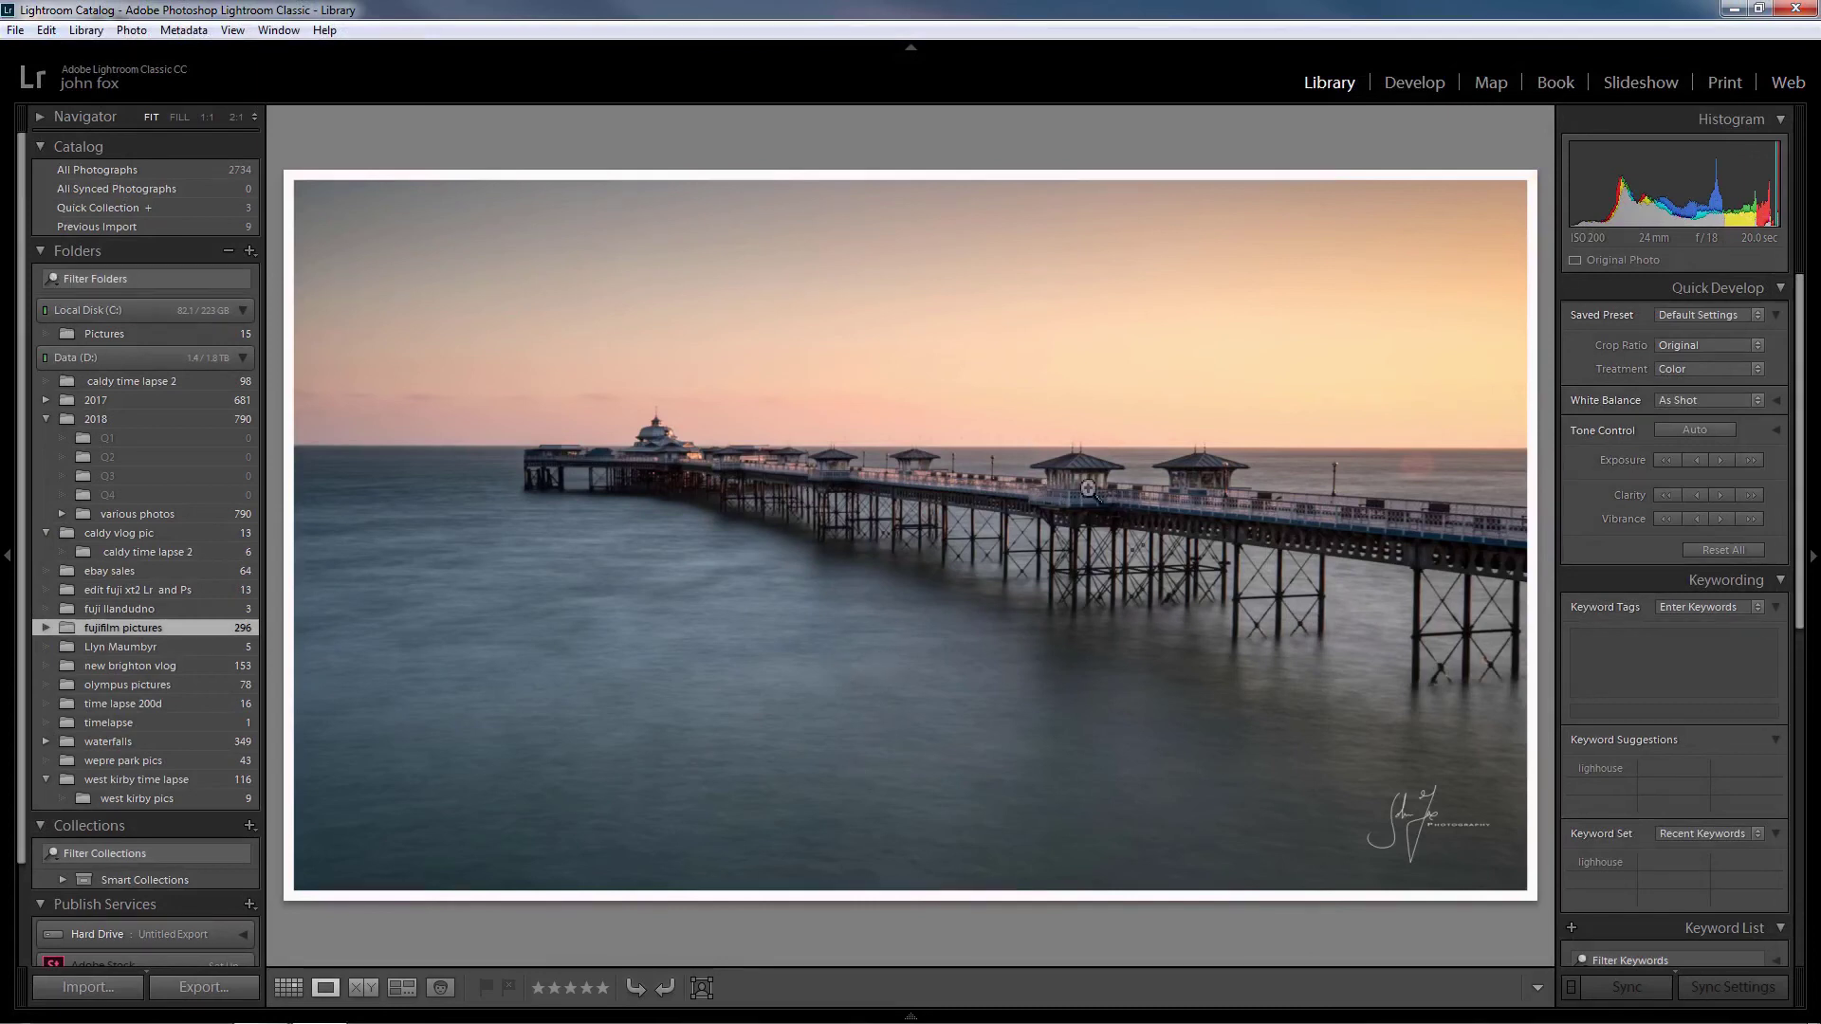
# In Develop's Basic panel, set the pier photo's Dehaze to +21 and Exposure to +0.10
pyautogui.click(1413, 83)
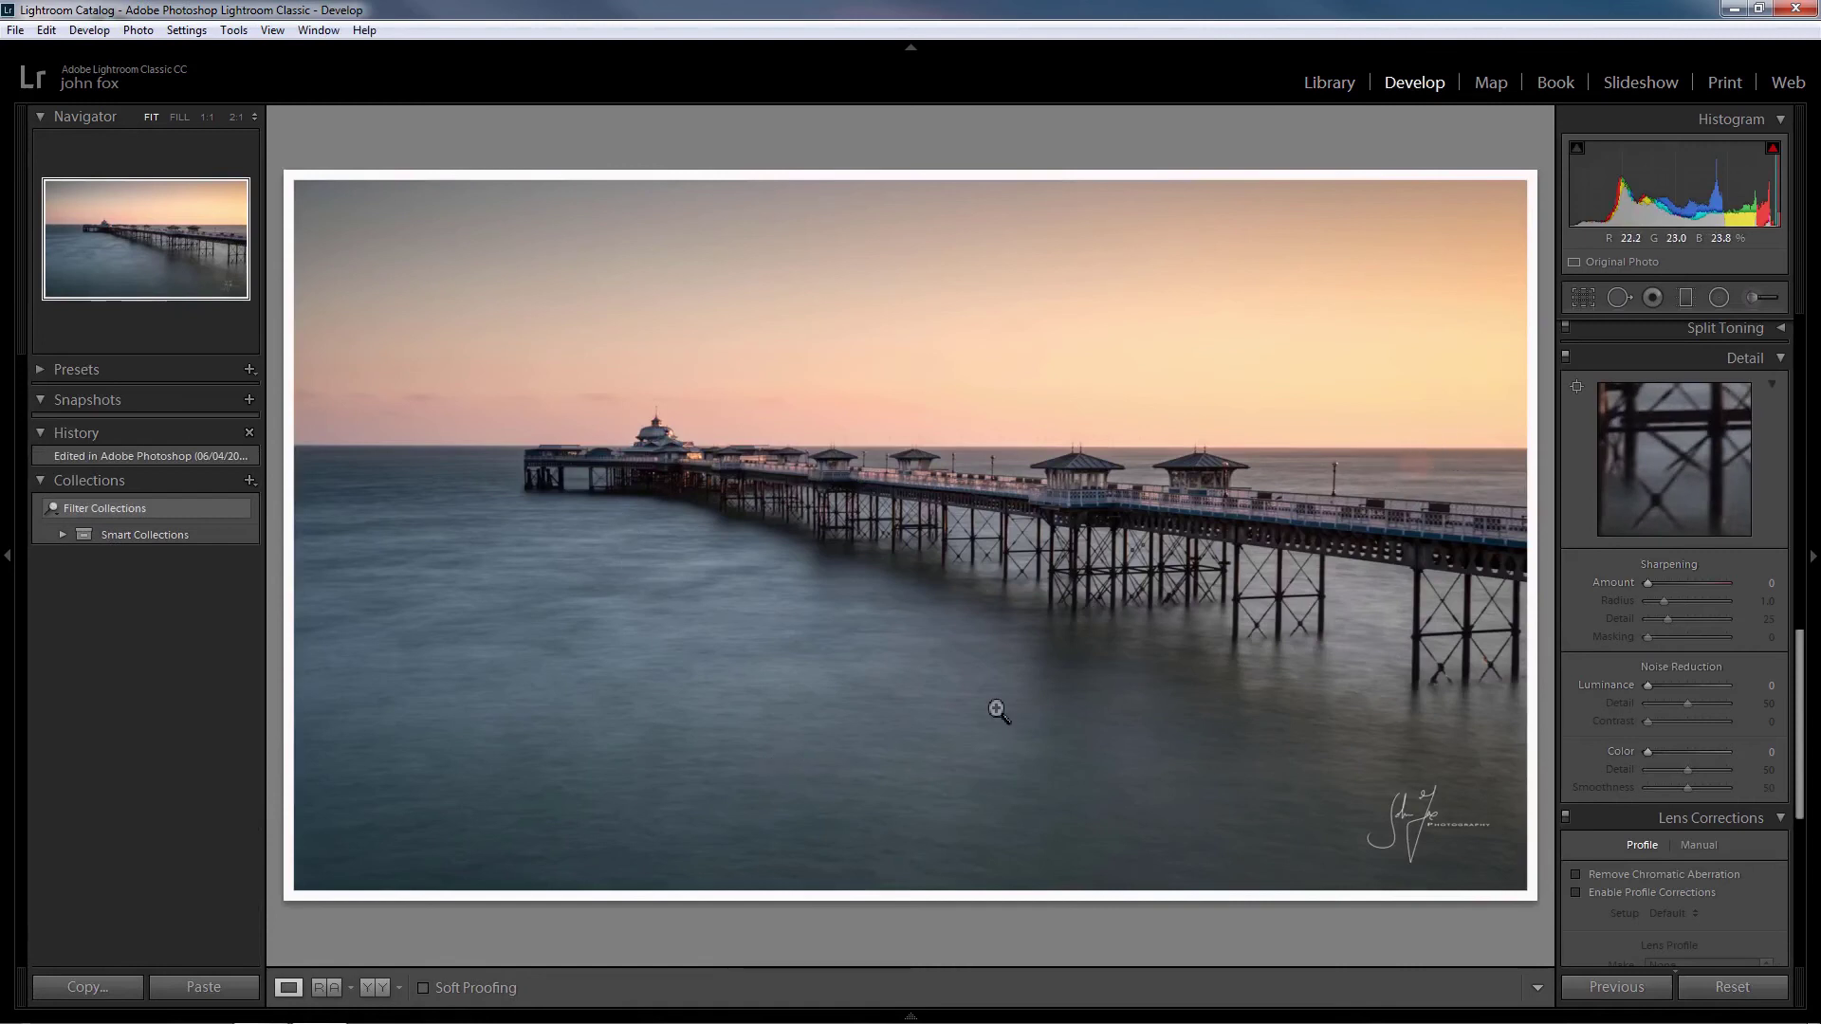
pyautogui.scroll(5, 1584, 697)
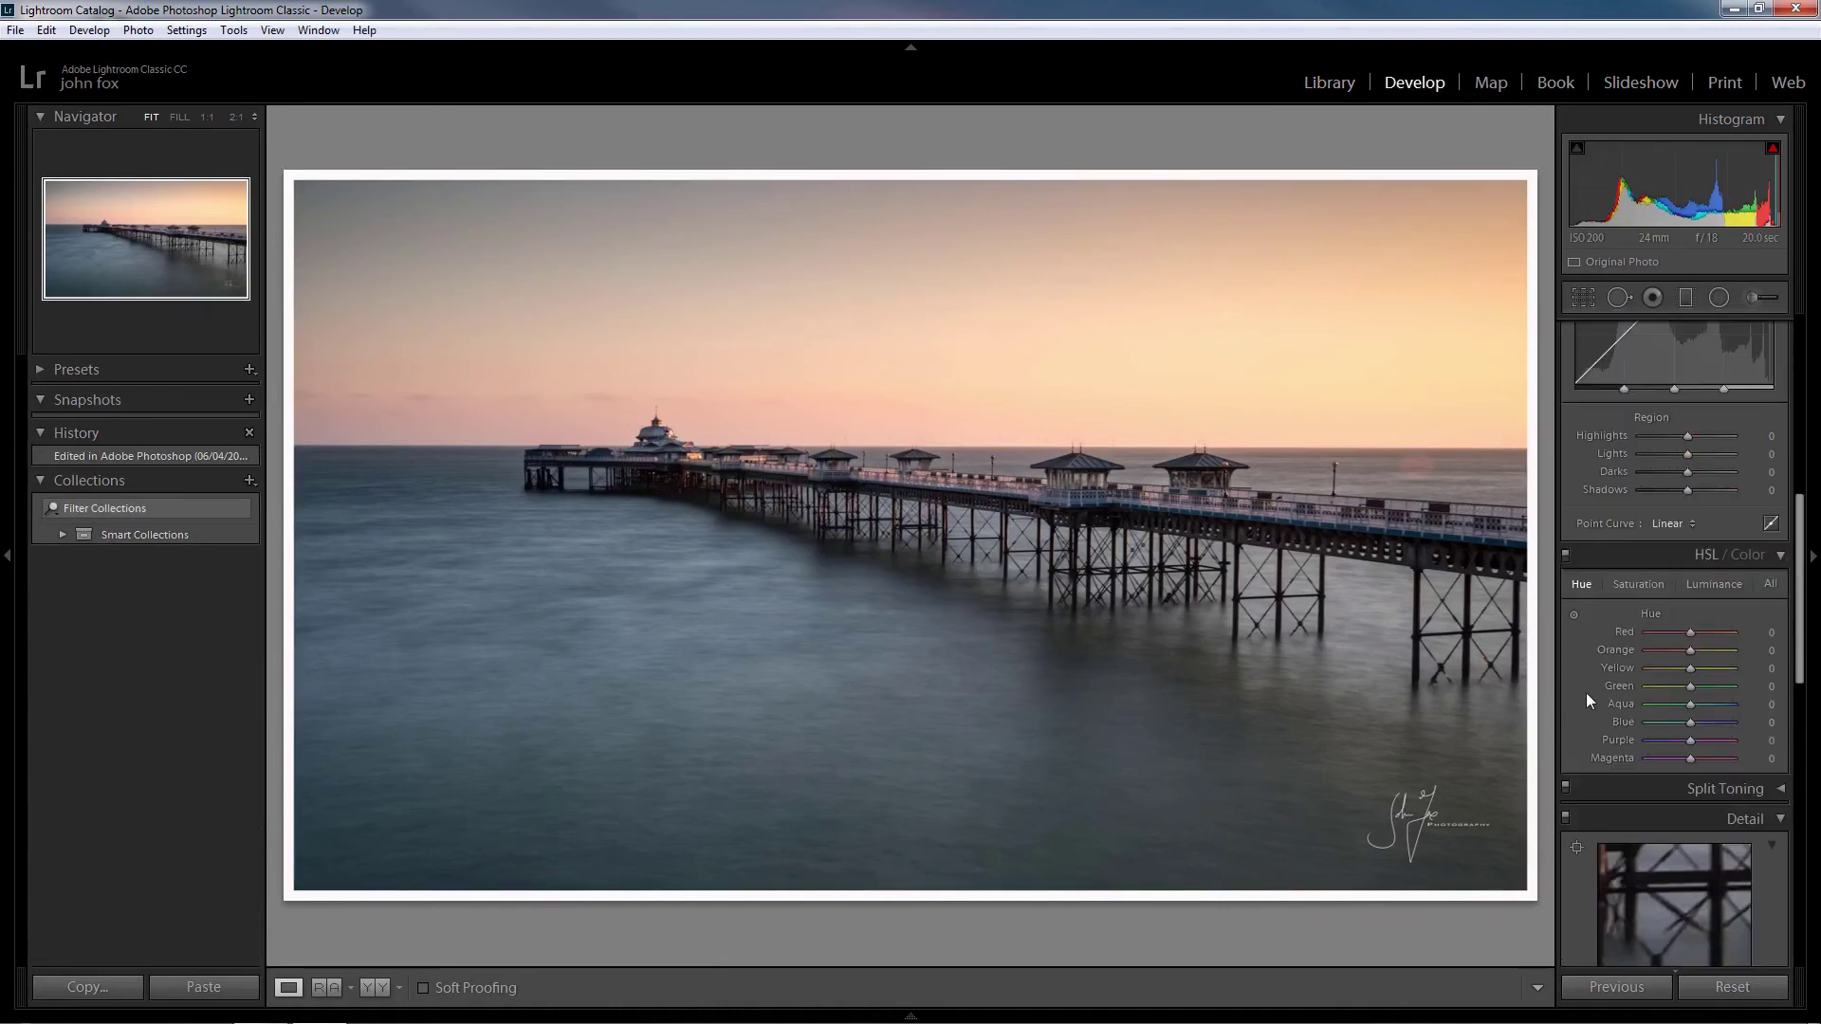
pyautogui.scroll(2, 1617, 719)
pyautogui.scroll(4, 1614, 710)
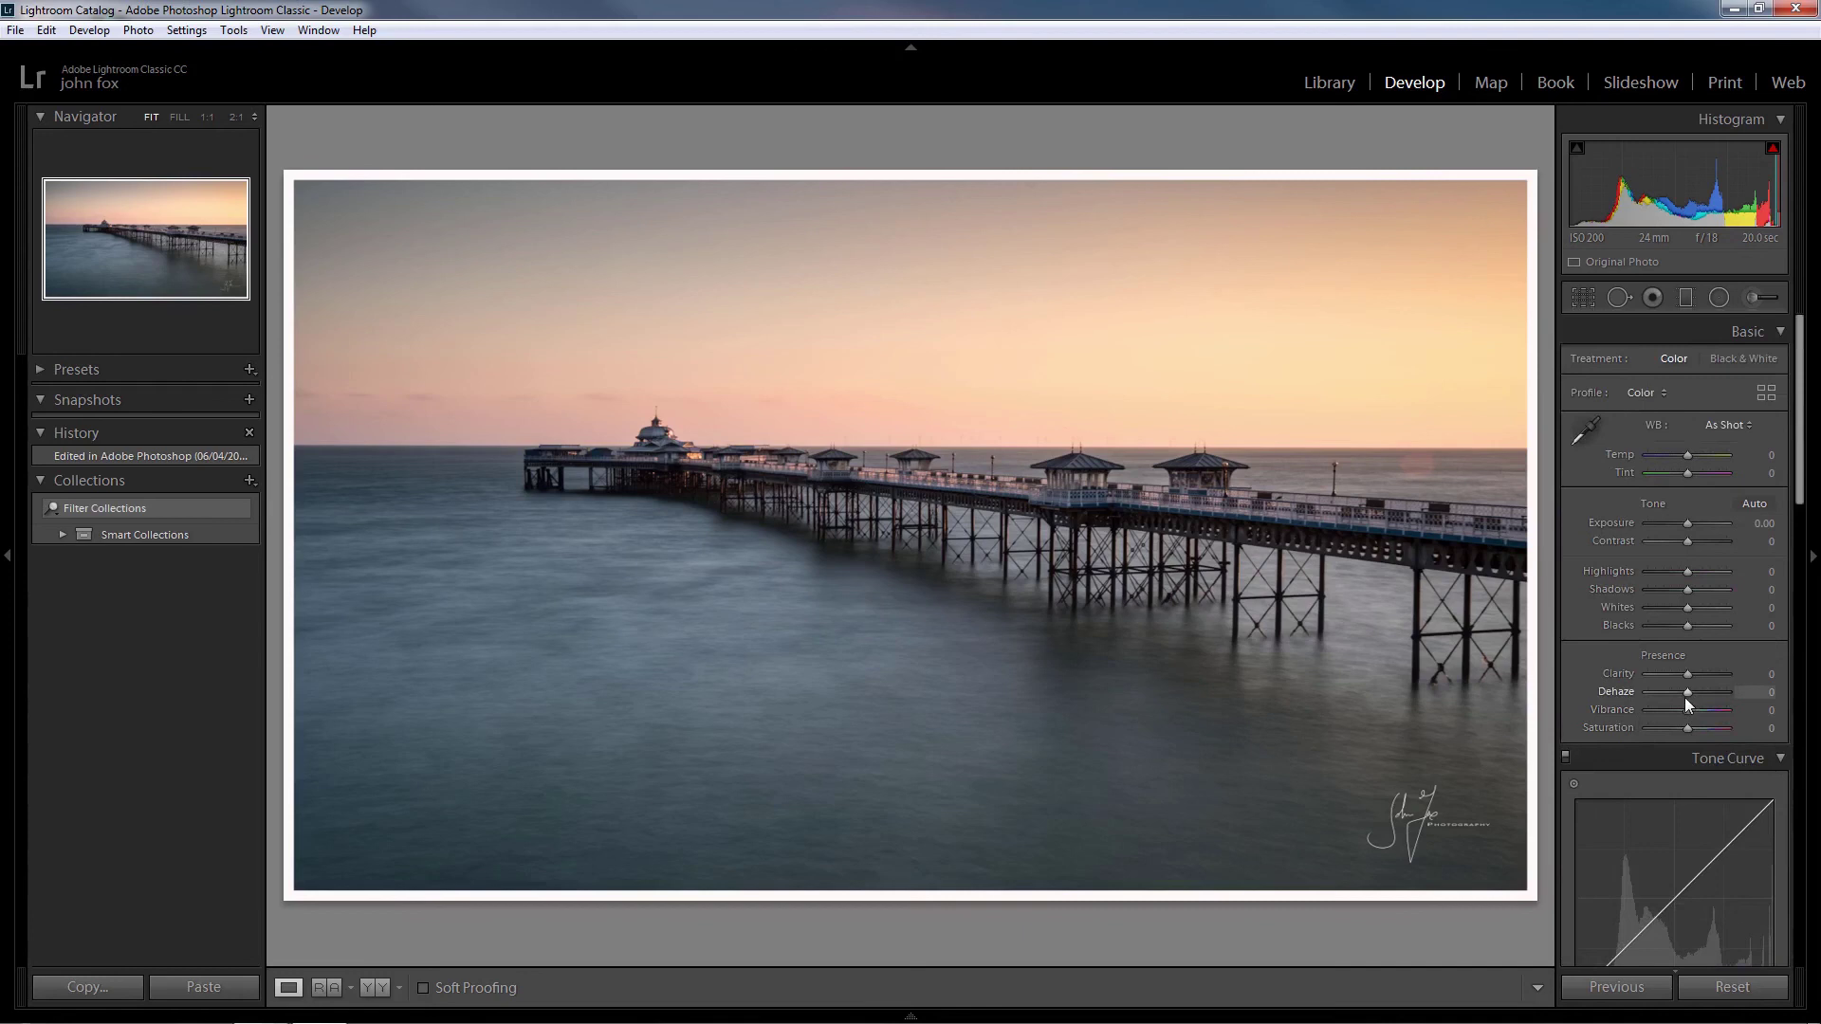
pyautogui.moveTo(1685, 693); pyautogui.dragTo(1691, 694)
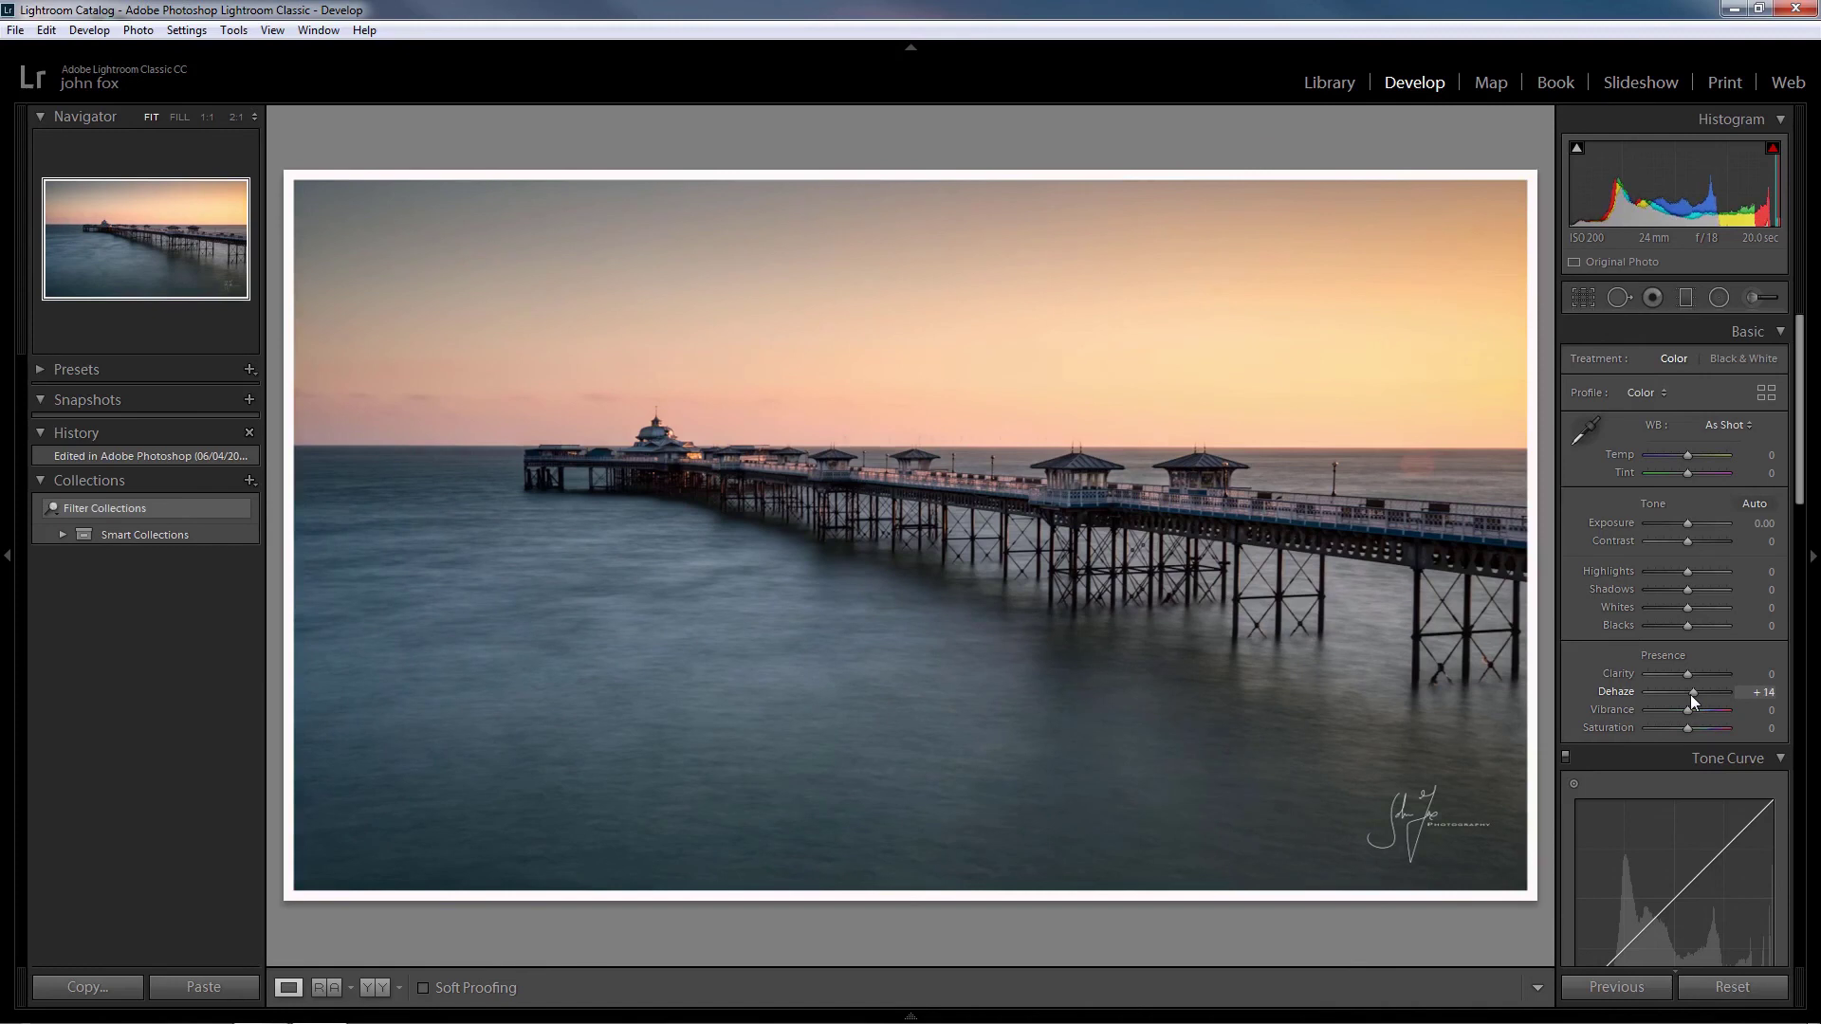
pyautogui.moveTo(1694, 695); pyautogui.dragTo(1693, 696)
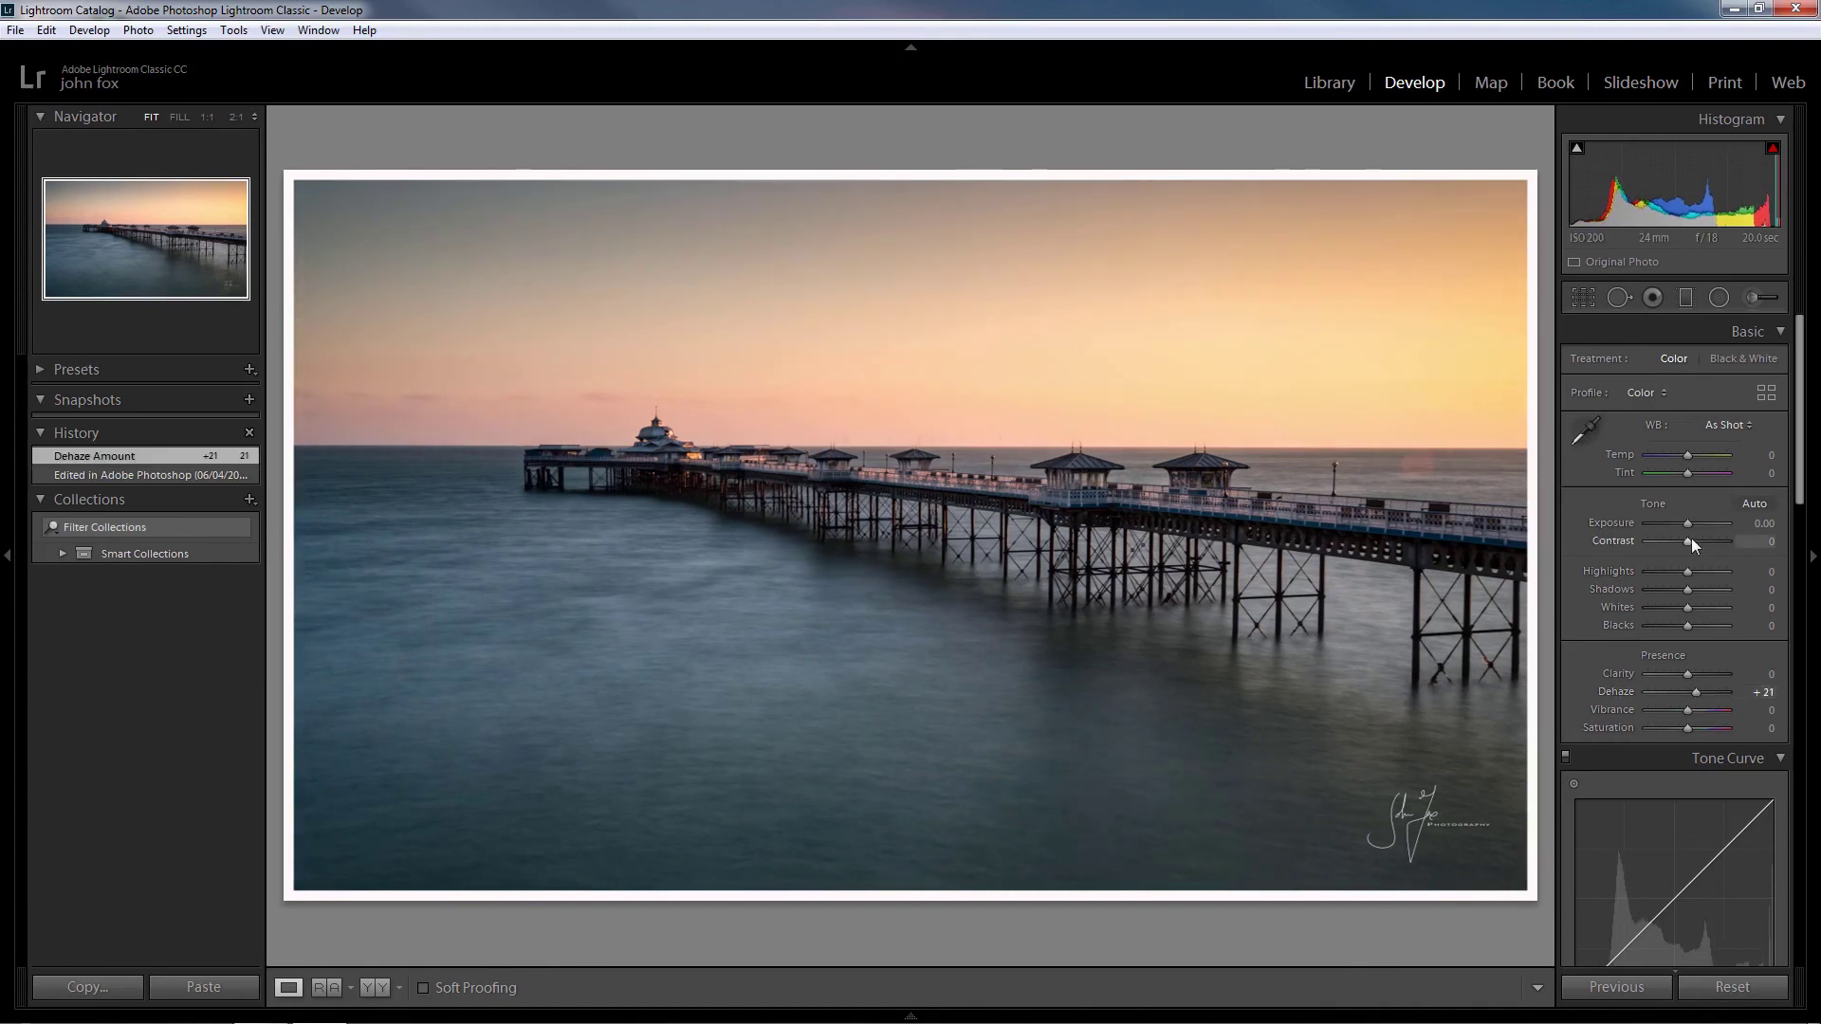
pyautogui.moveTo(1687, 526); pyautogui.dragTo(1688, 526)
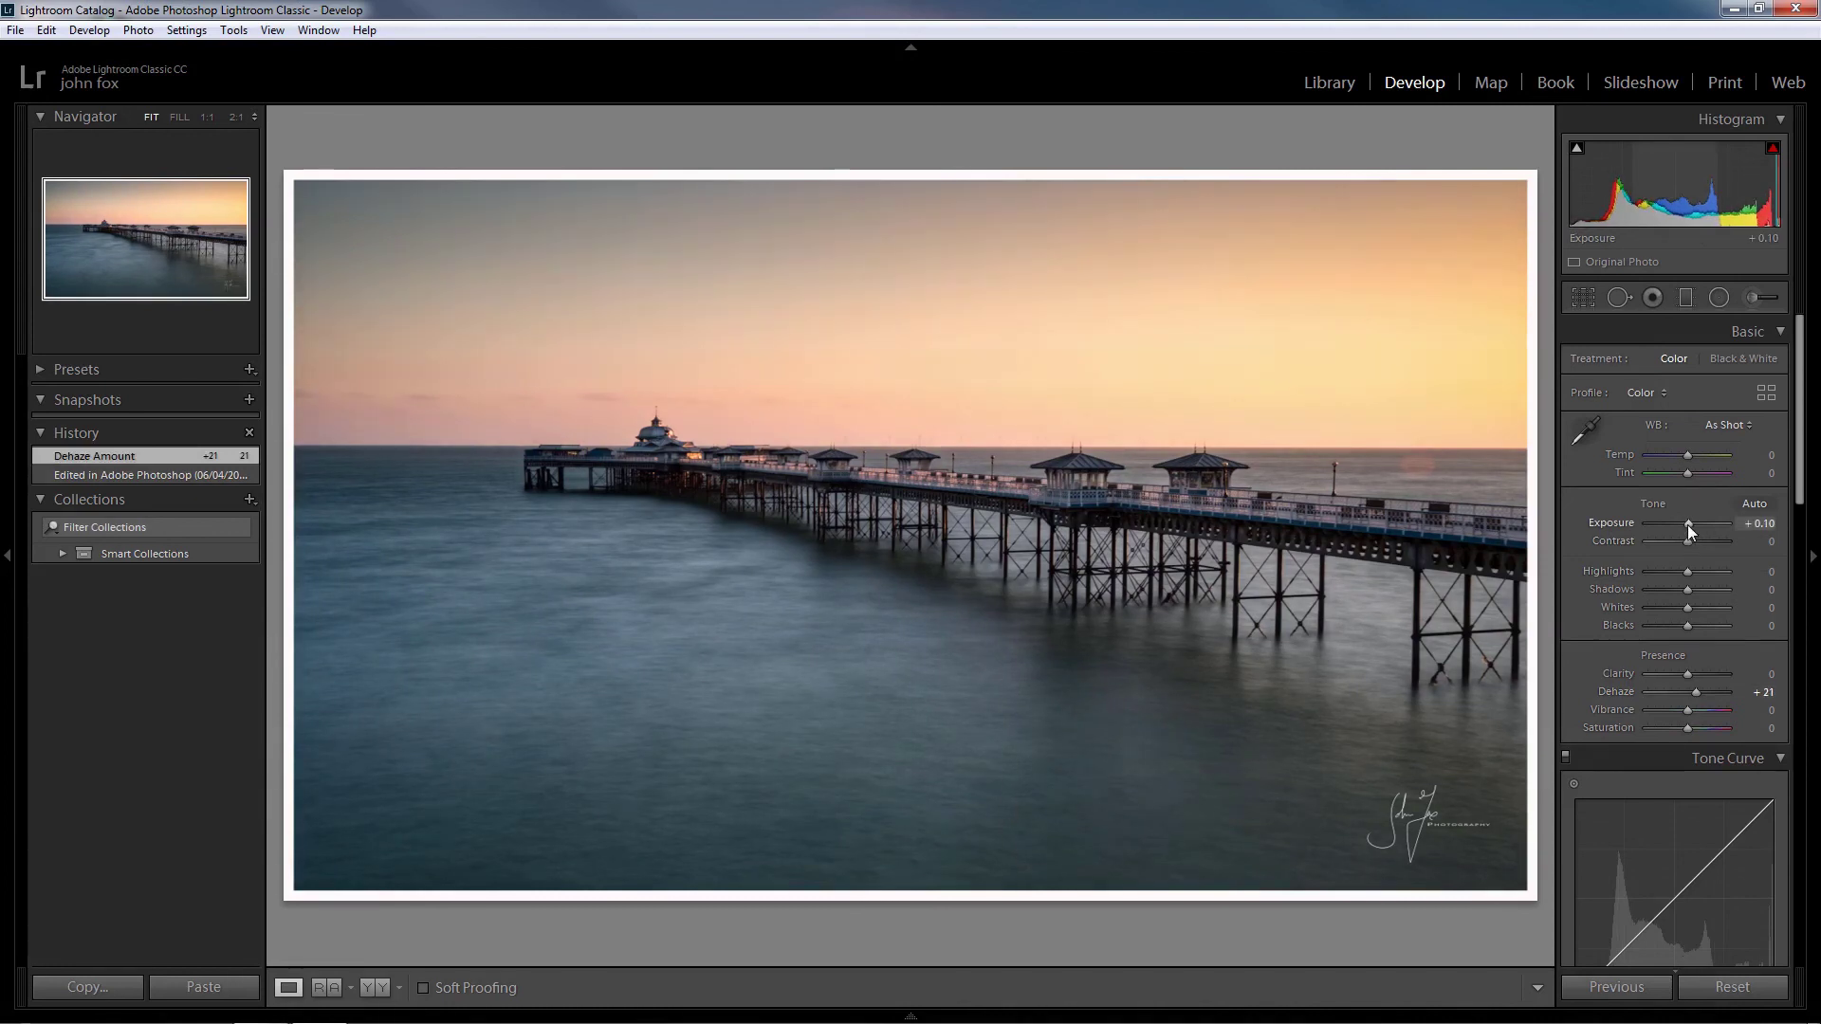